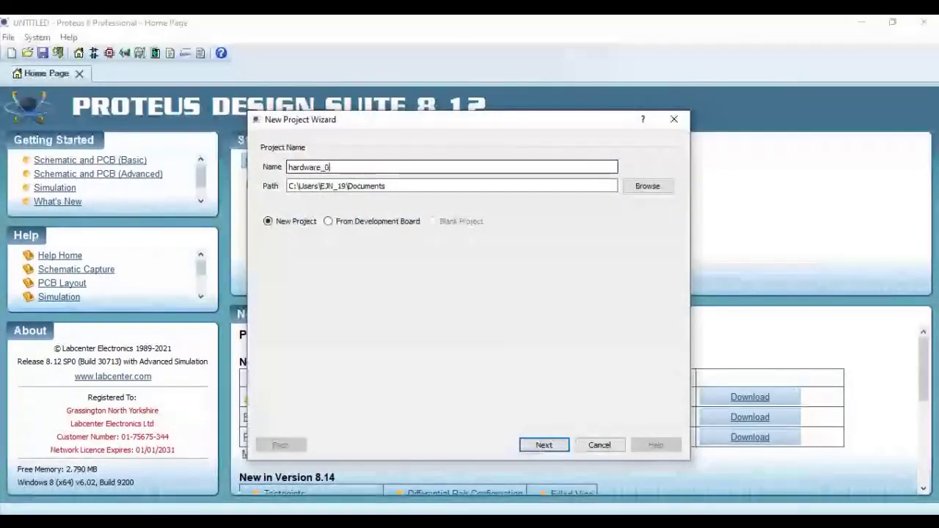
Set the save location of the hardware_0 project to the Microcontroladores folder on drive D.
key("Tab")
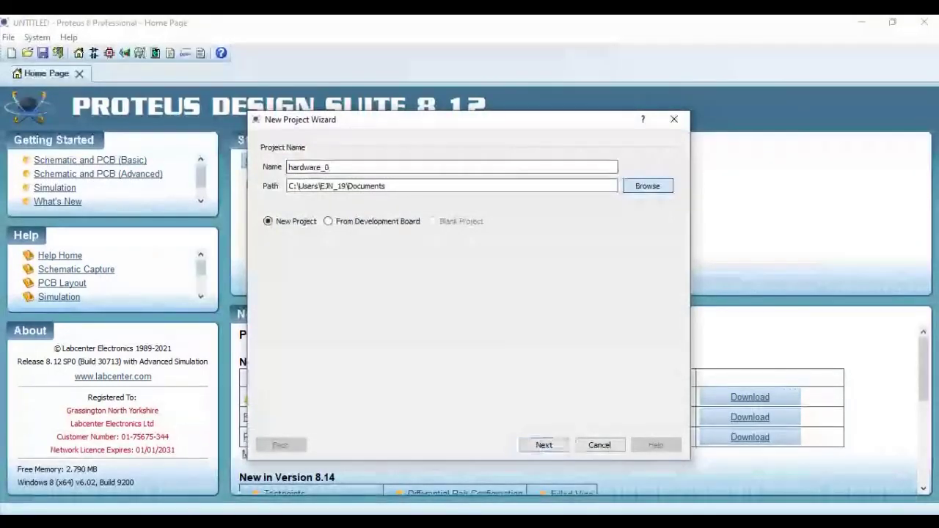
key("Return")
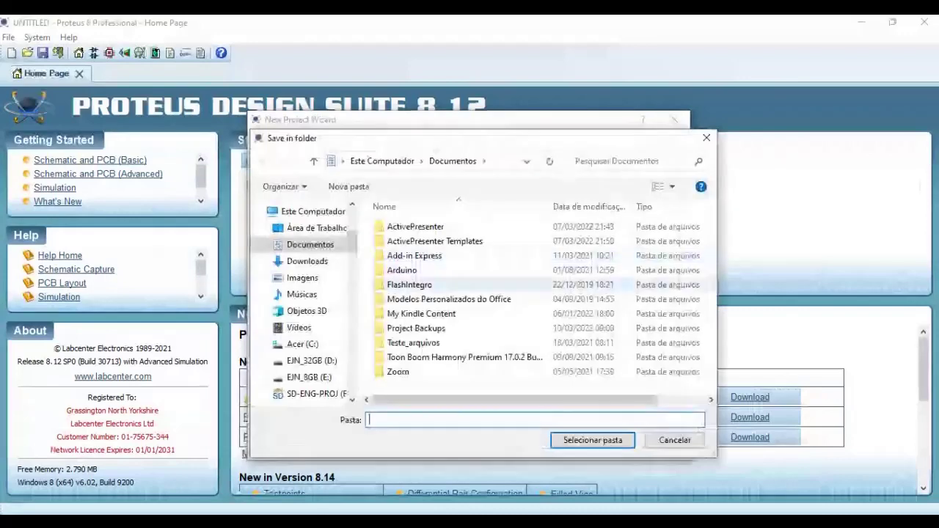
left_click(323, 361)
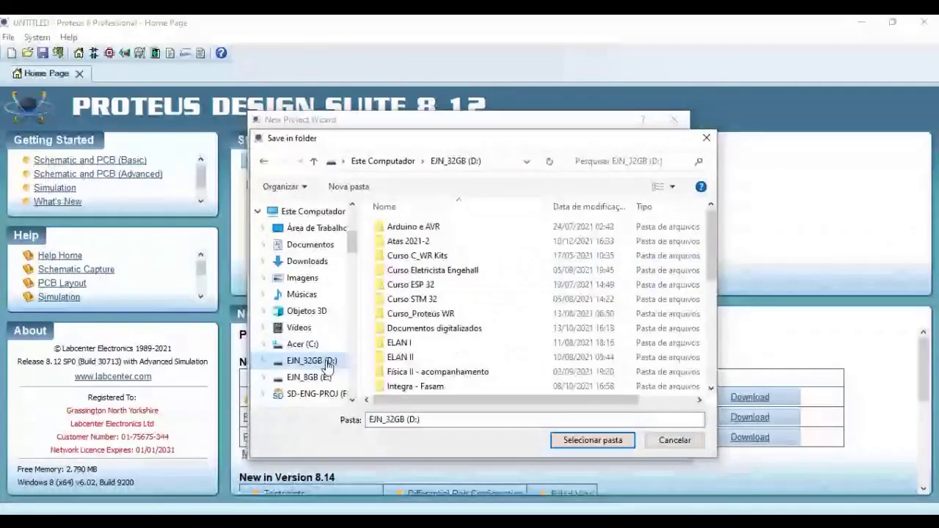
scroll(453, 343, "down", 1)
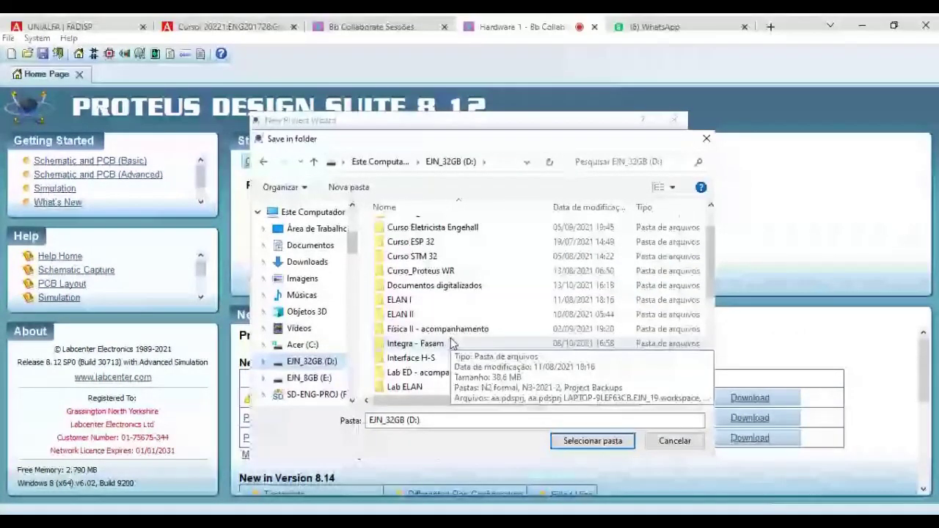
scroll(453, 344, "down", 2)
left_click(440, 342)
double_click(440, 342)
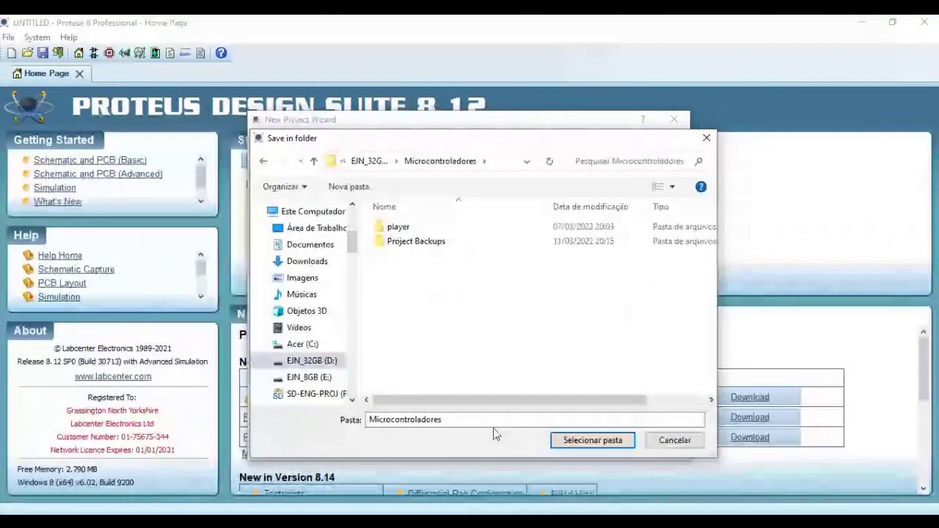
left_click(581, 446)
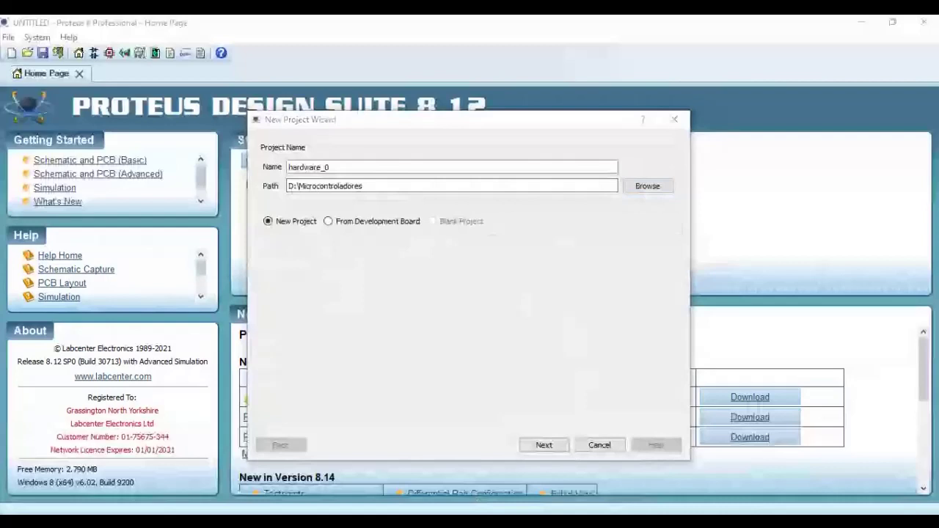
Set the project path to the harware_0 subfolder of Microcontroladores and continue to the schematic options.
key("alt+Tab")
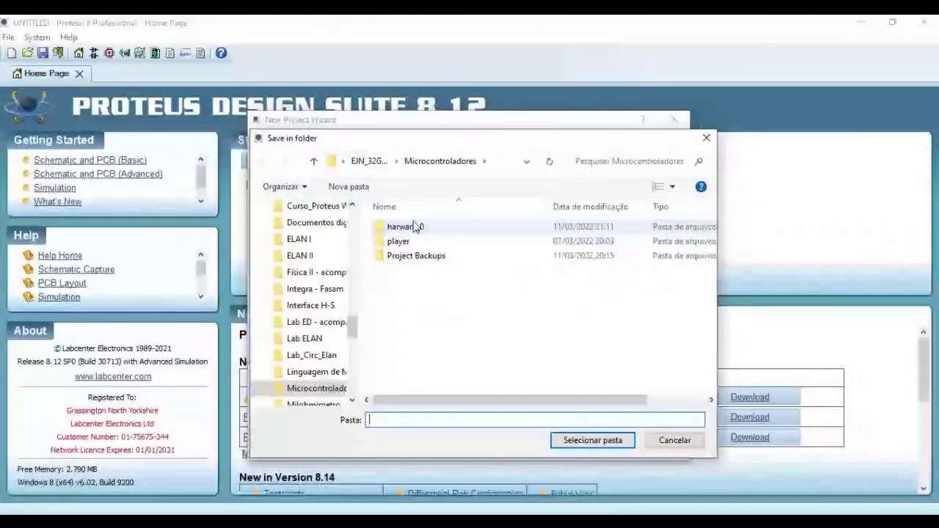
double_click(415, 227)
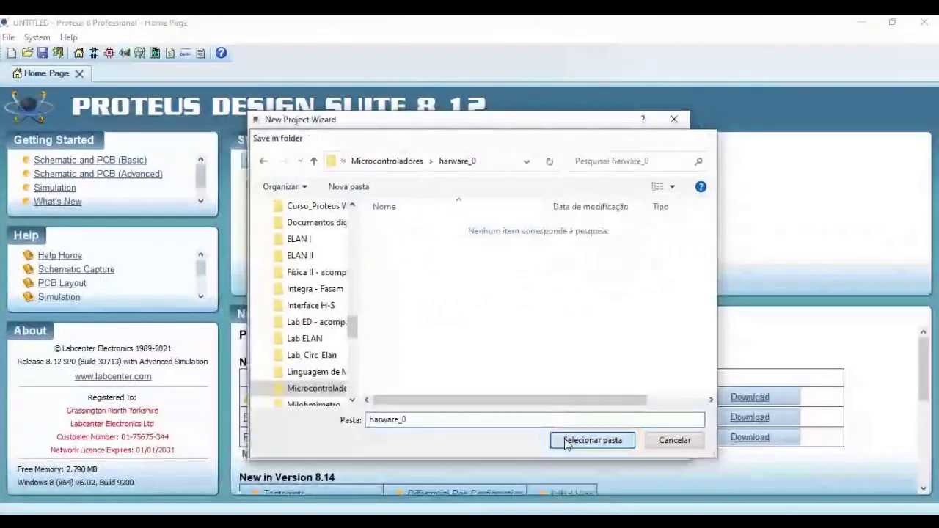
left_click(592, 440)
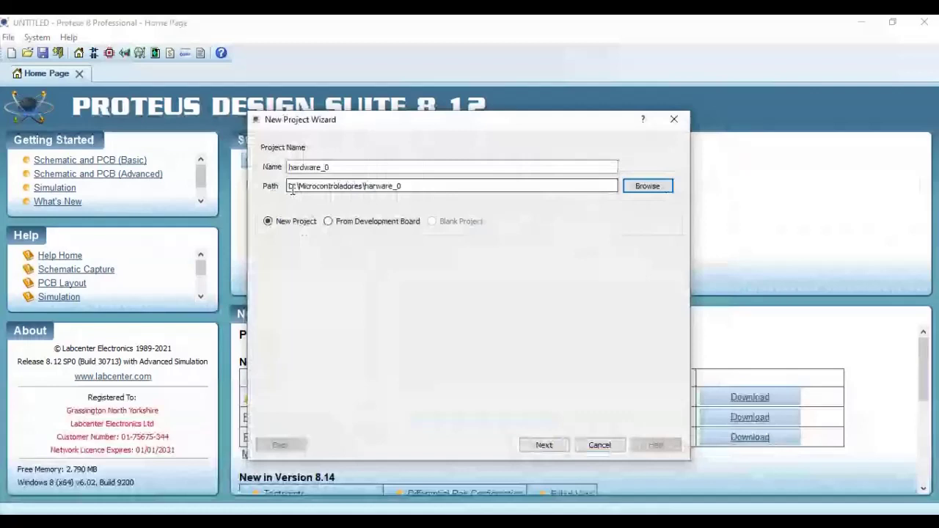
left_click(541, 447)
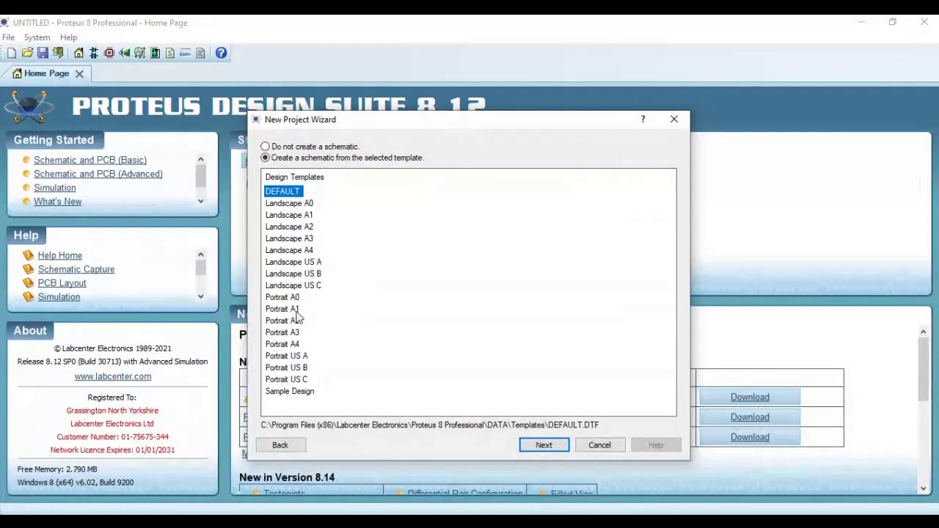
Create both a schematic and a PCB layout for the project from the DEFAULT templates.
left_click(291, 251)
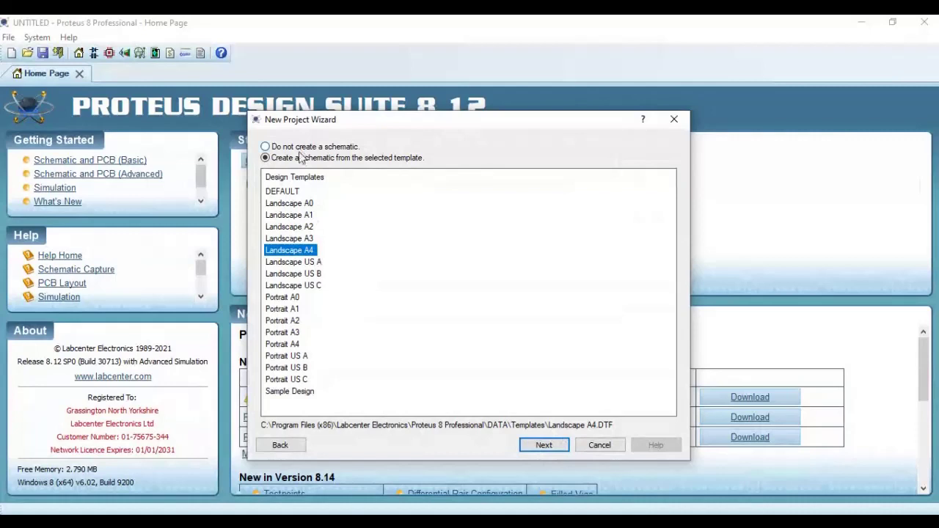
left_click(299, 192)
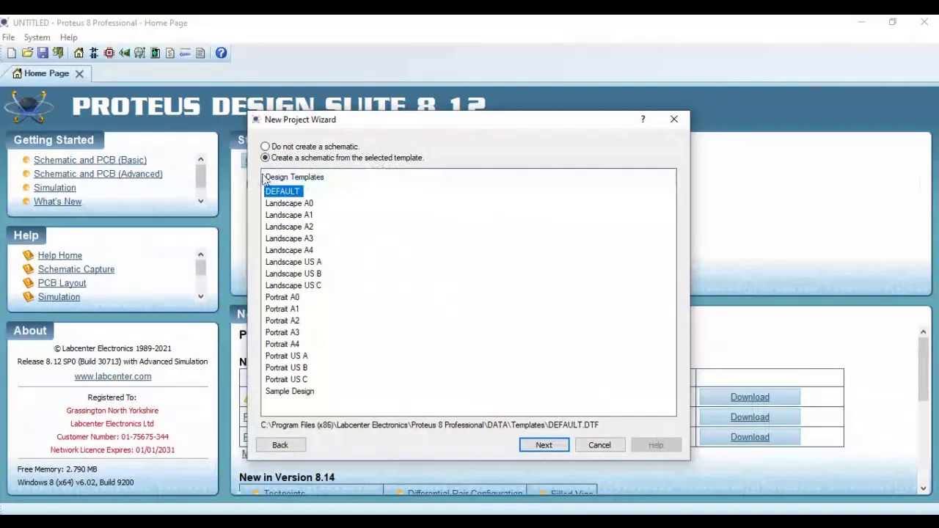
key("Return")
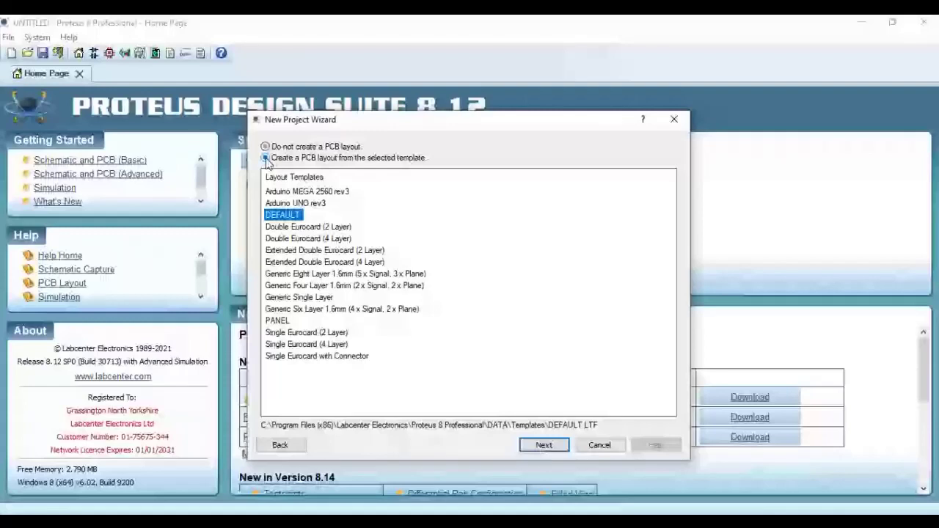
left_click(266, 158)
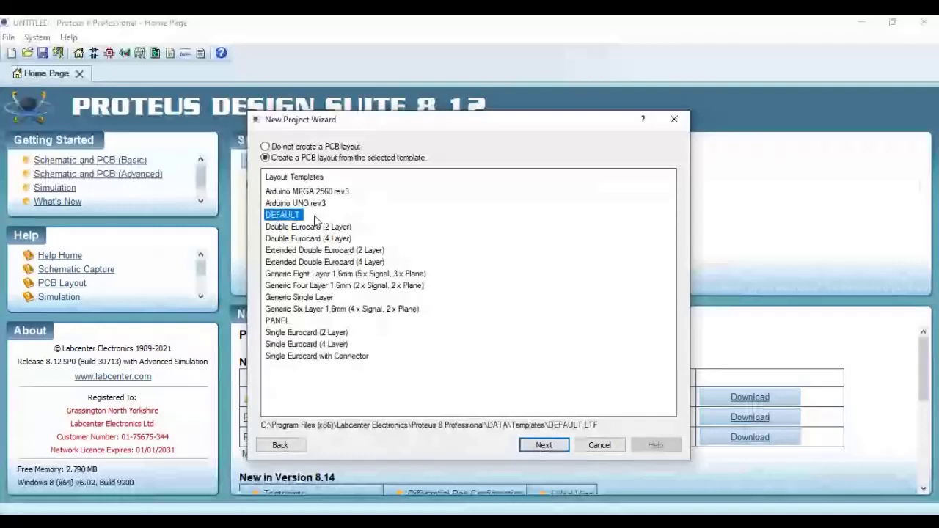
key("Return")
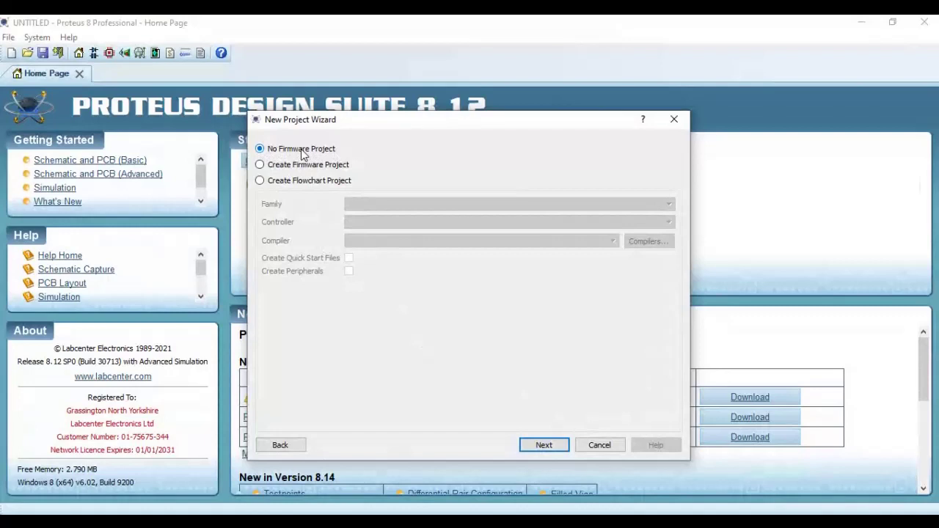
Choose no firmware project and finish creating the hardware_0 project.
left_click(261, 166)
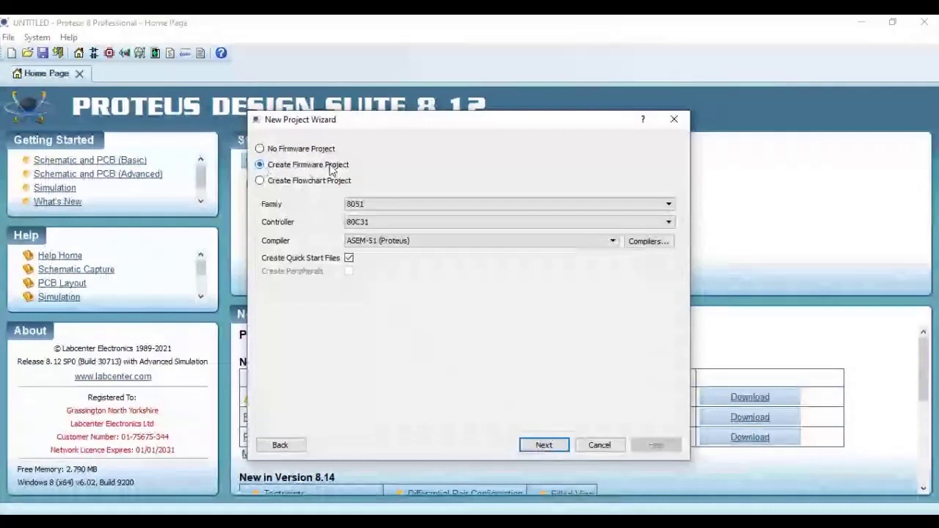
left_click(261, 149)
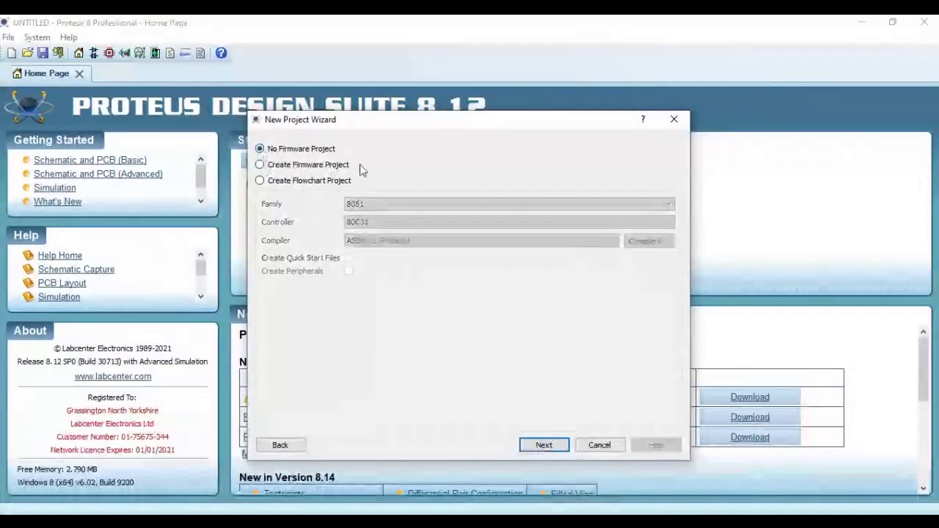
left_click(544, 446)
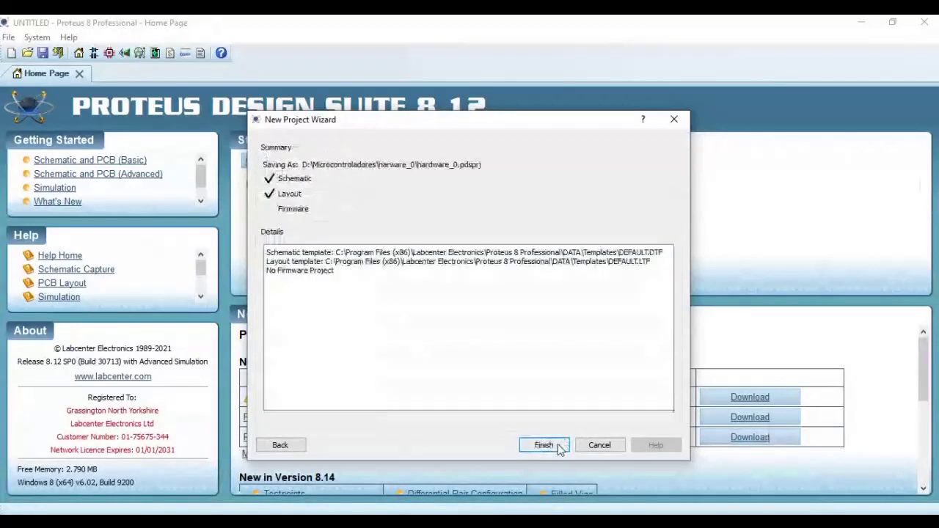
left_click(558, 445)
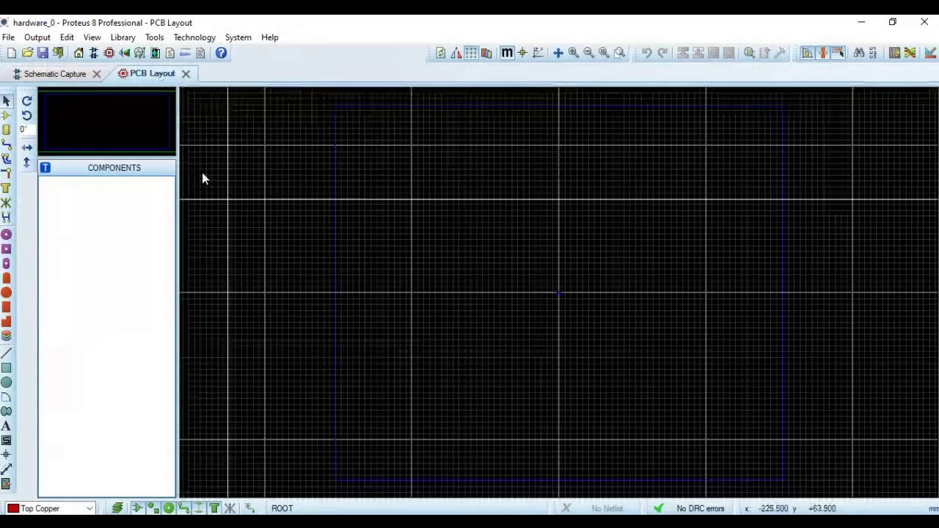
In the schematic, pick the PIC16F877A from the device library by searching 16f877a and place it at the sheet's centre.
left_click(66, 76)
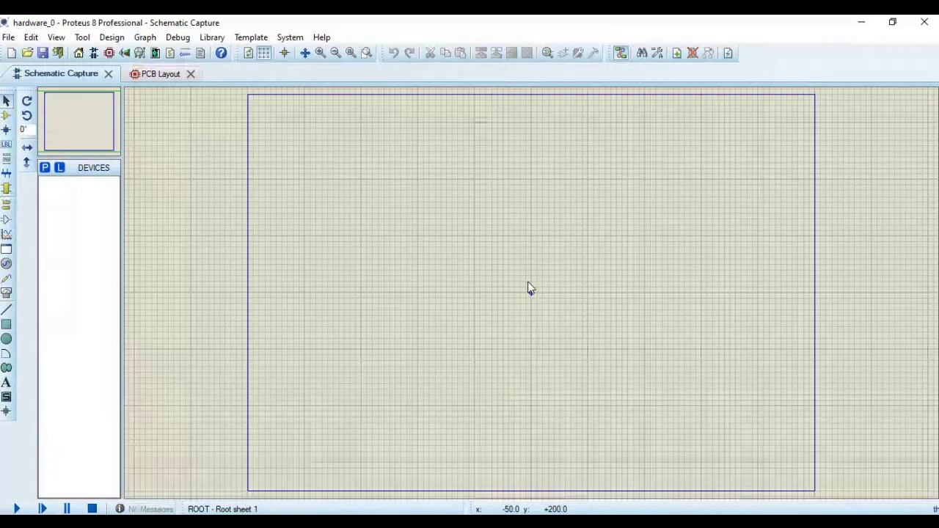
left_click(45, 168)
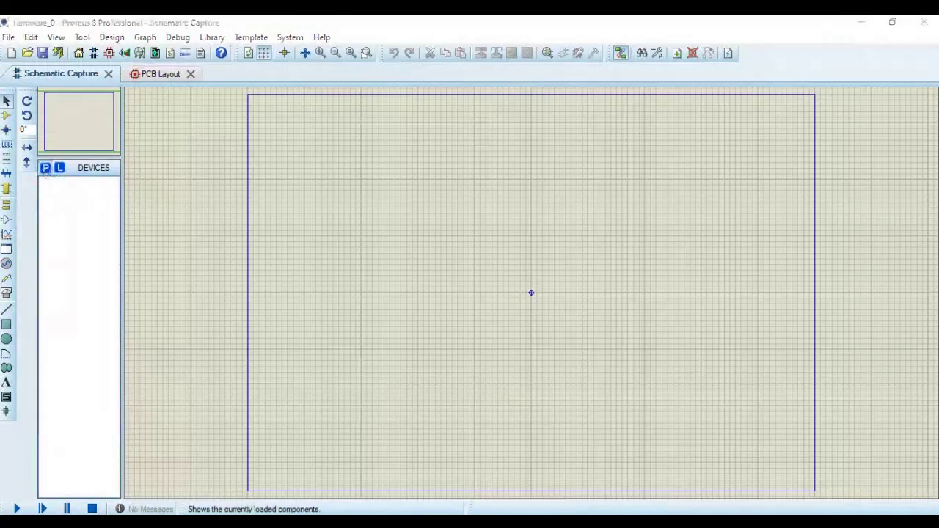
type("1")
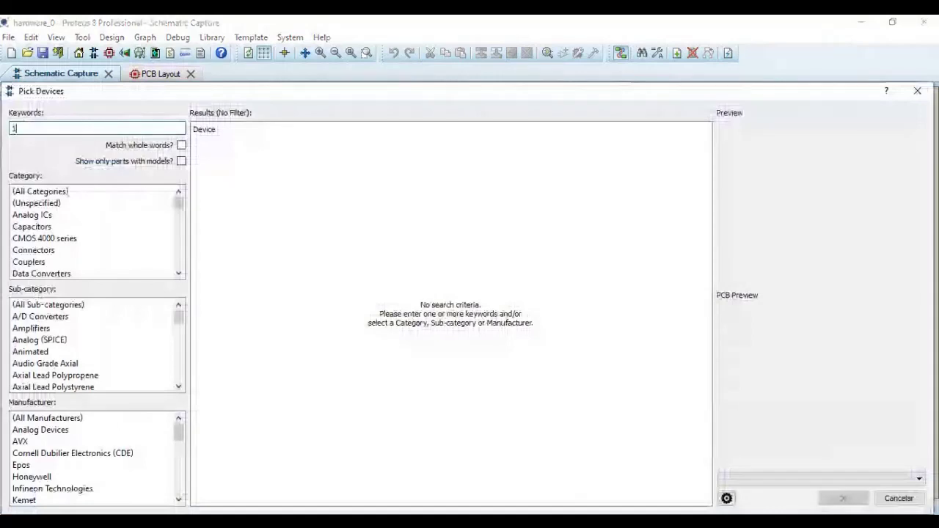
type("6")
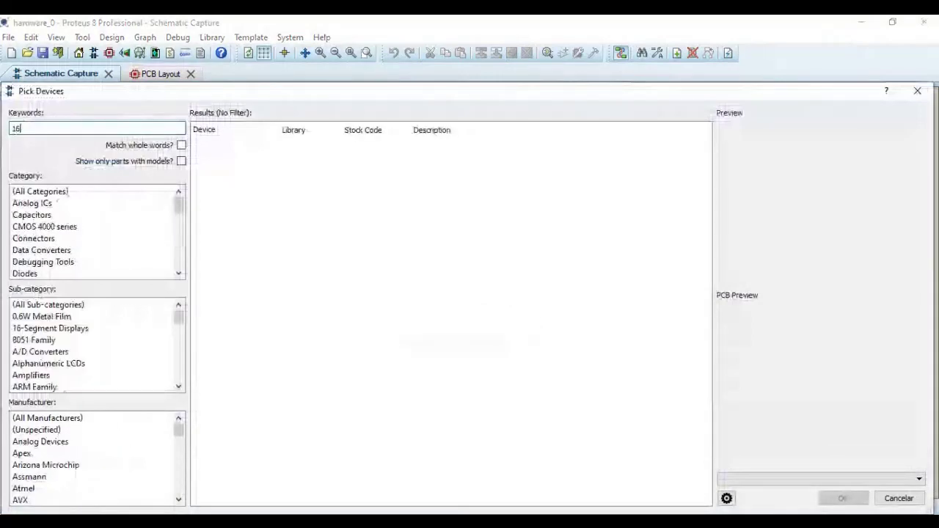
type("f877a")
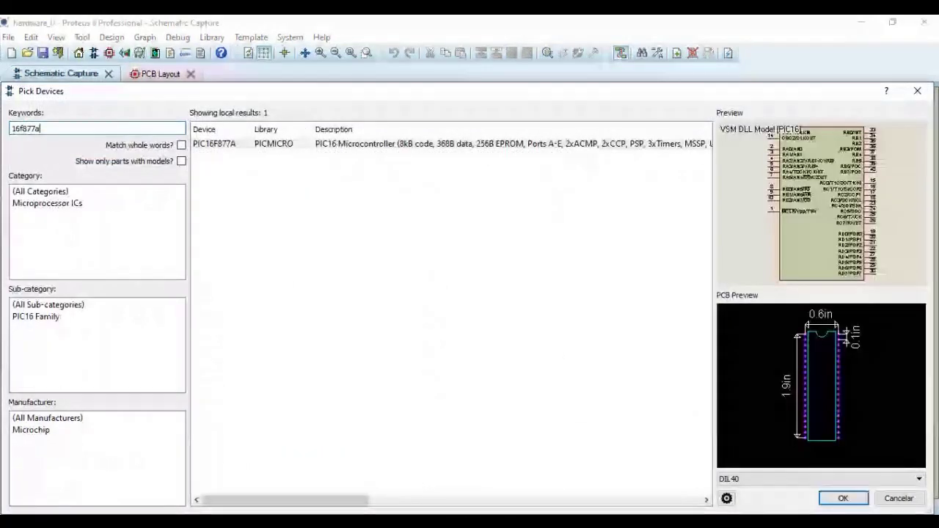
left_click(227, 147)
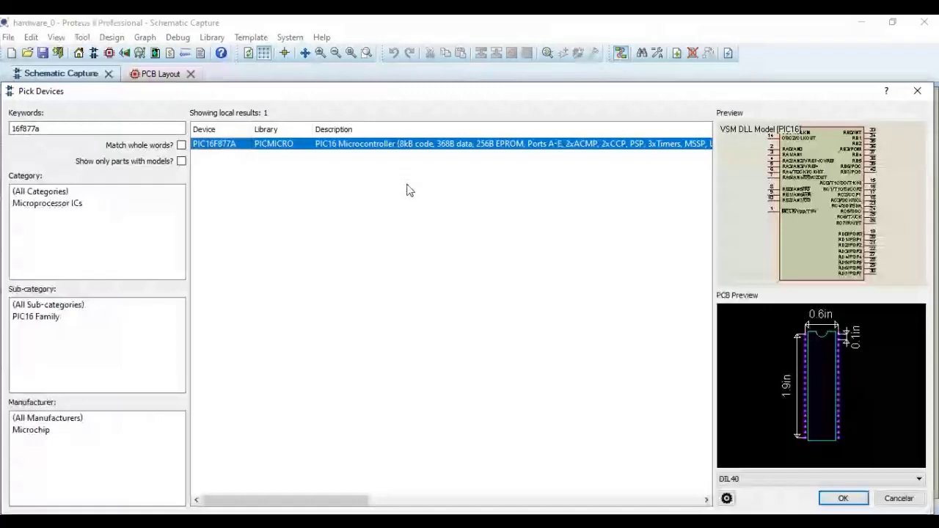
left_click(844, 499)
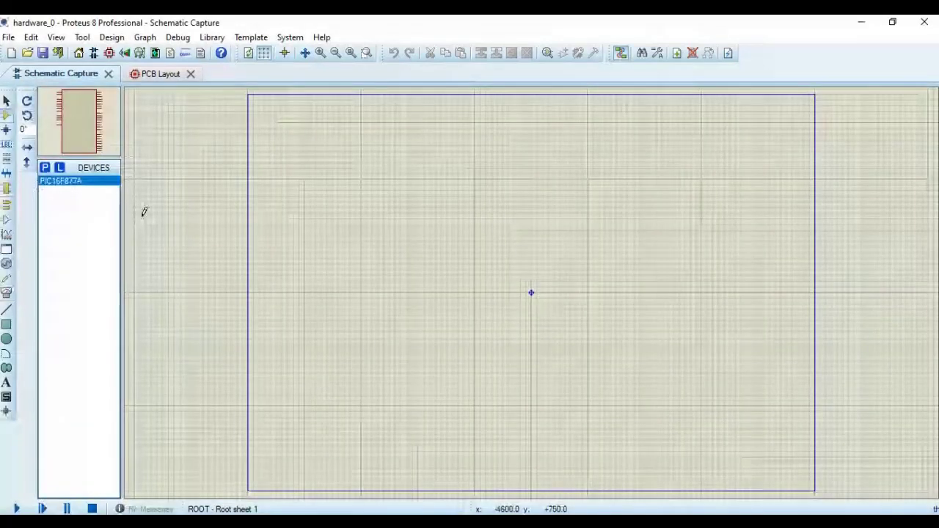
left_click(531, 289)
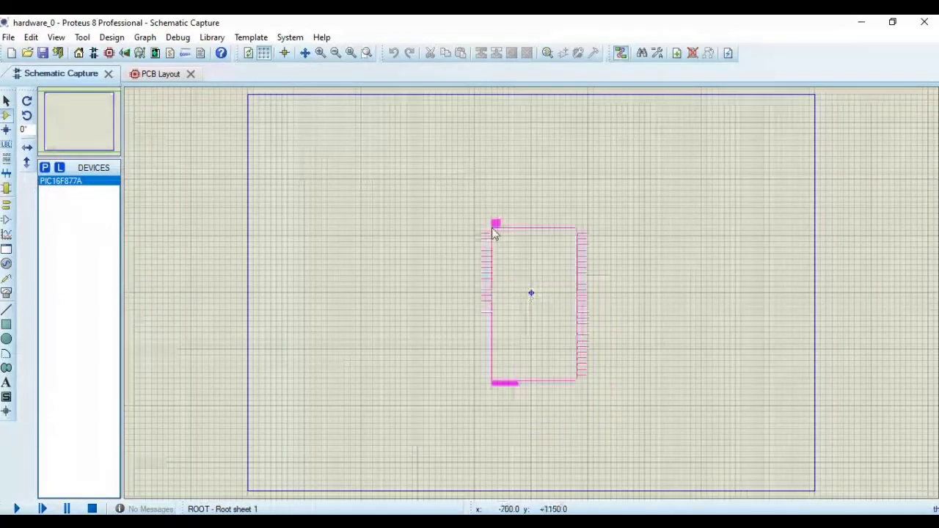
left_click(494, 226)
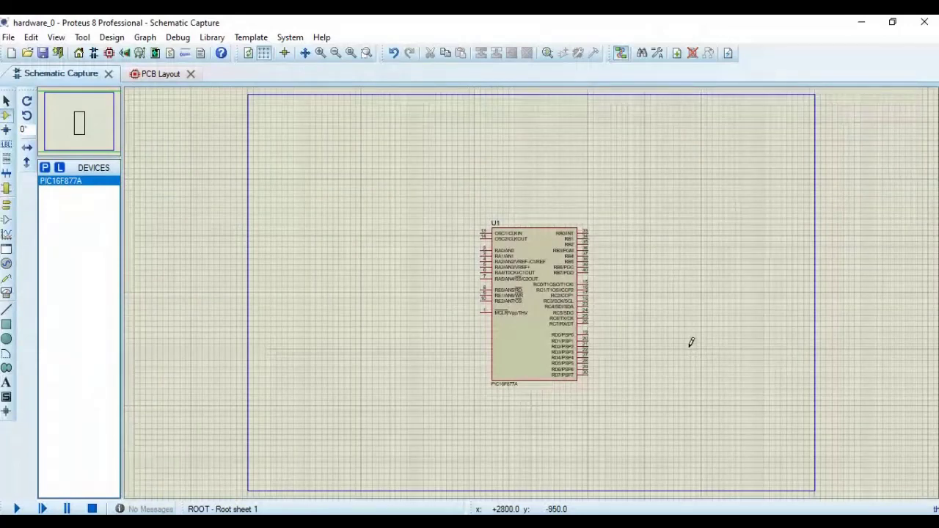
Search the device library for "led ye", pick LED-YELLOW and place one to the right of the microcontroller.
left_click(44, 168)
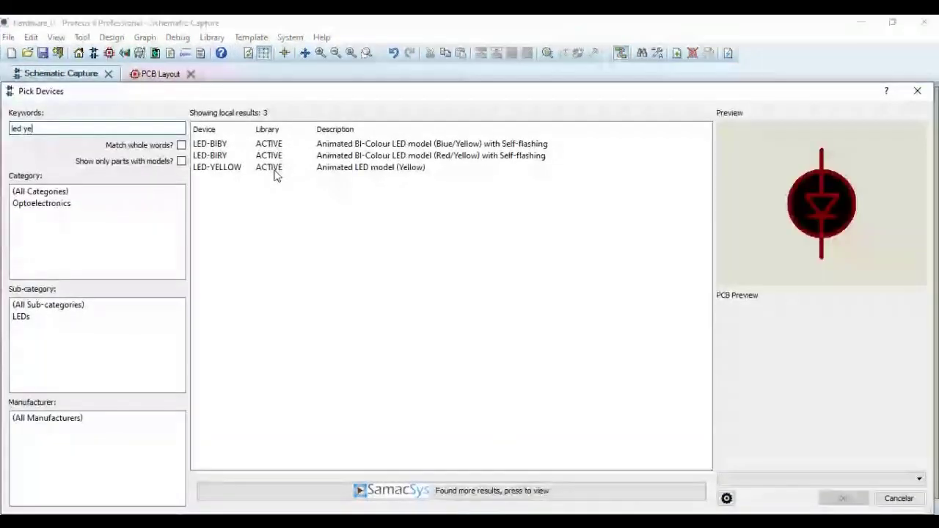
left_click(391, 176)
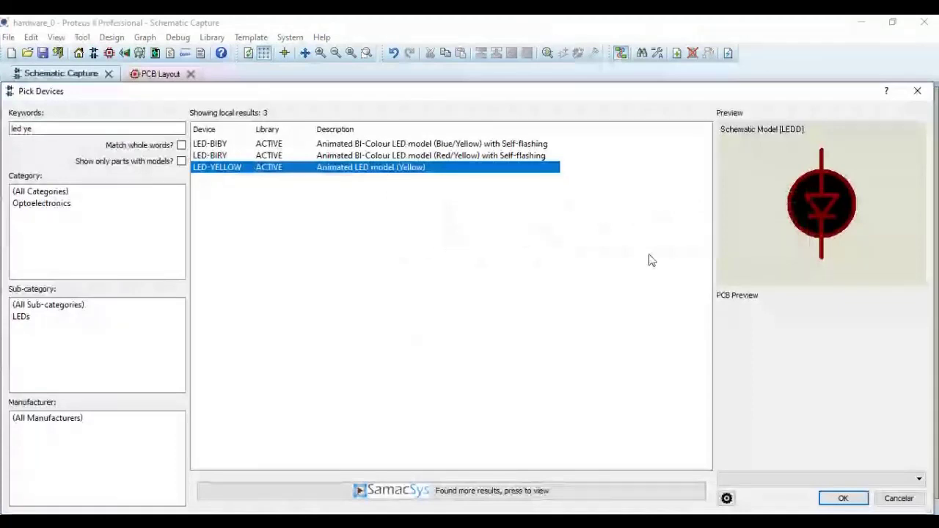
left_click(842, 499)
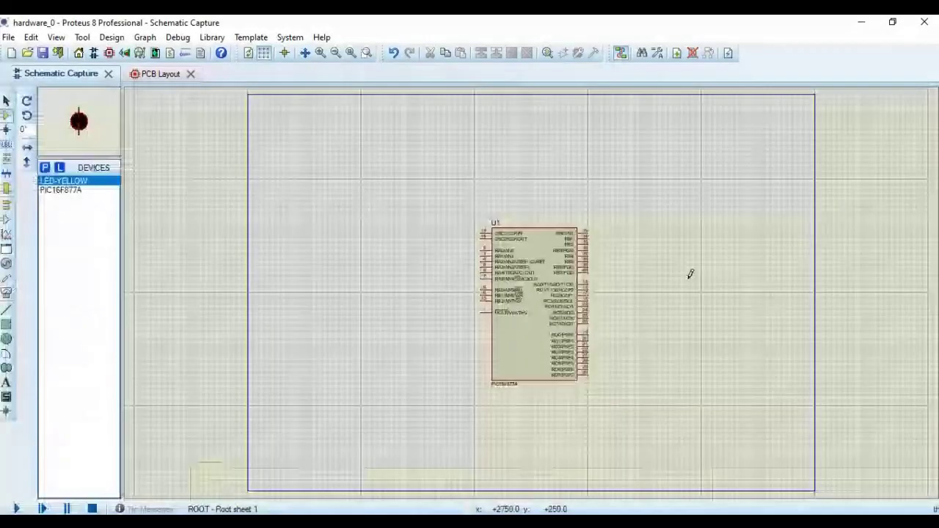
left_click(690, 275)
left_click(703, 242)
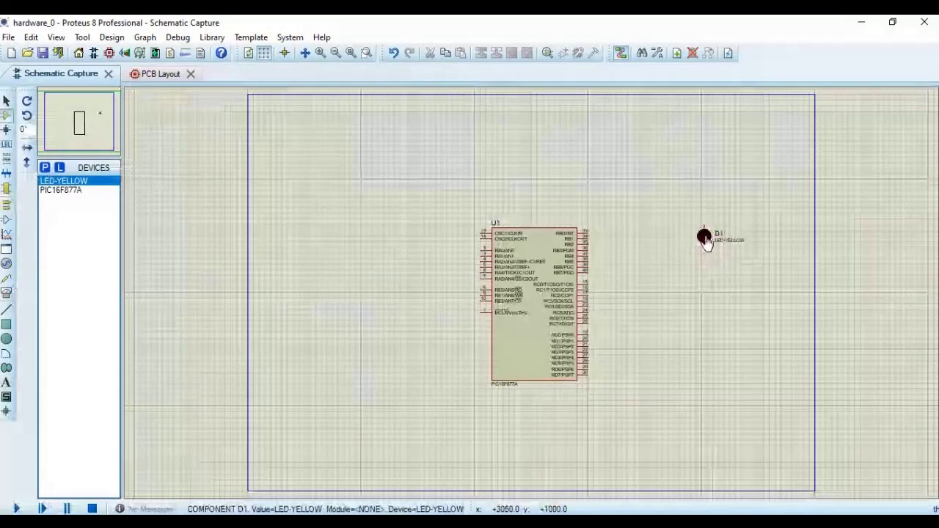
Turn the yellow LED horizontal and assign it the PCB package LED, found by searching the packages for "led".
left_click(704, 241)
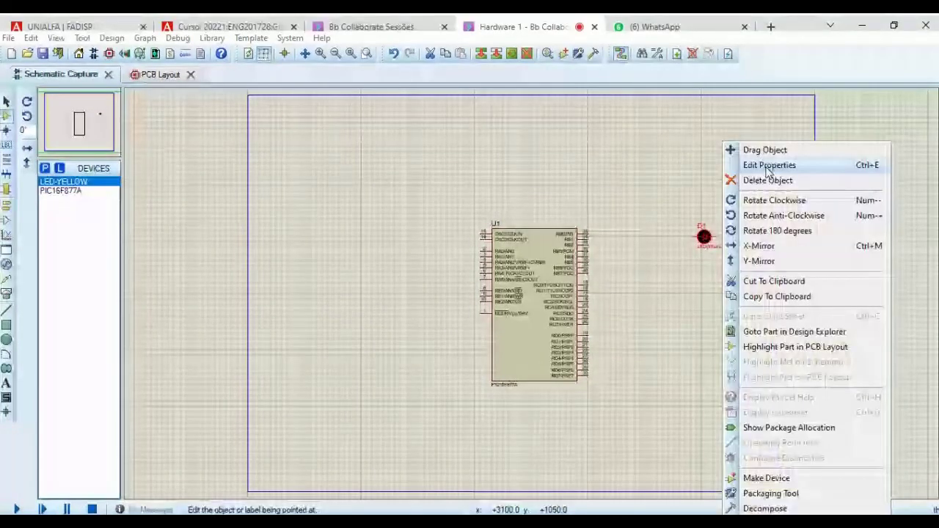
left_click(768, 166)
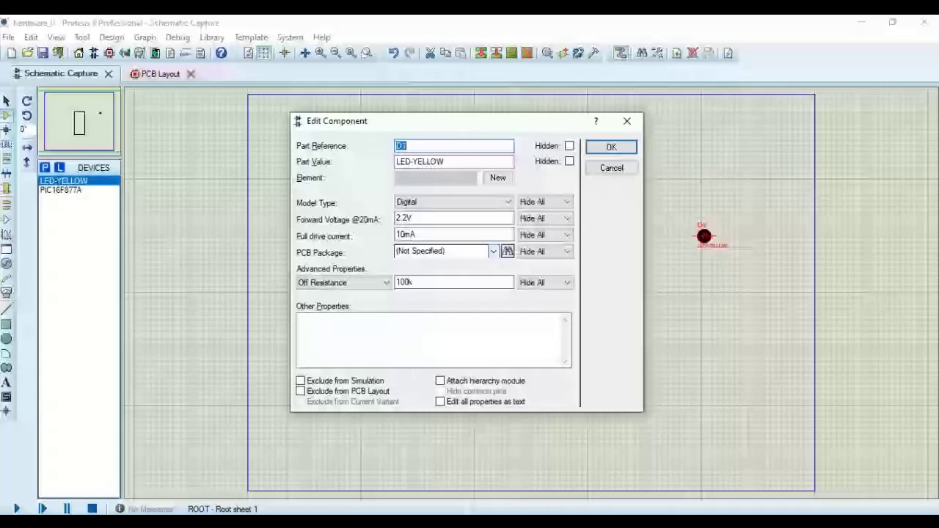
left_click(507, 251)
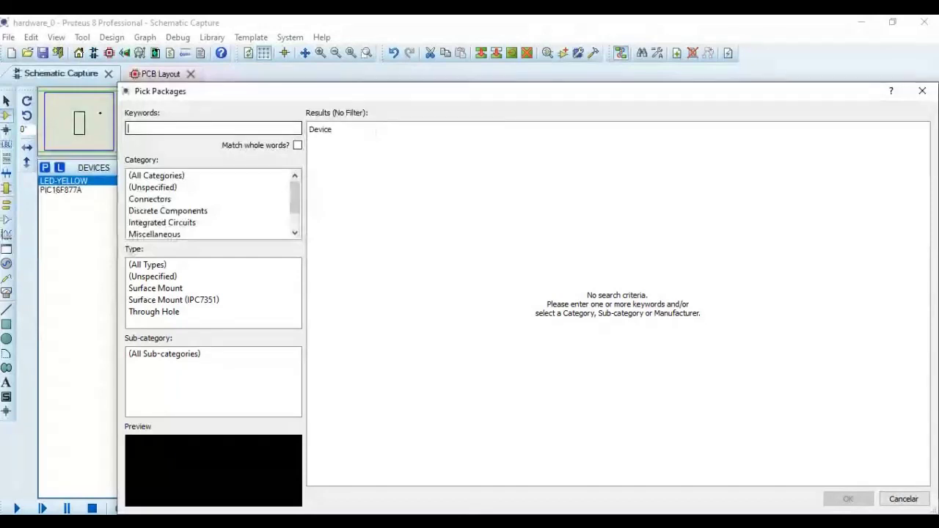
type("le")
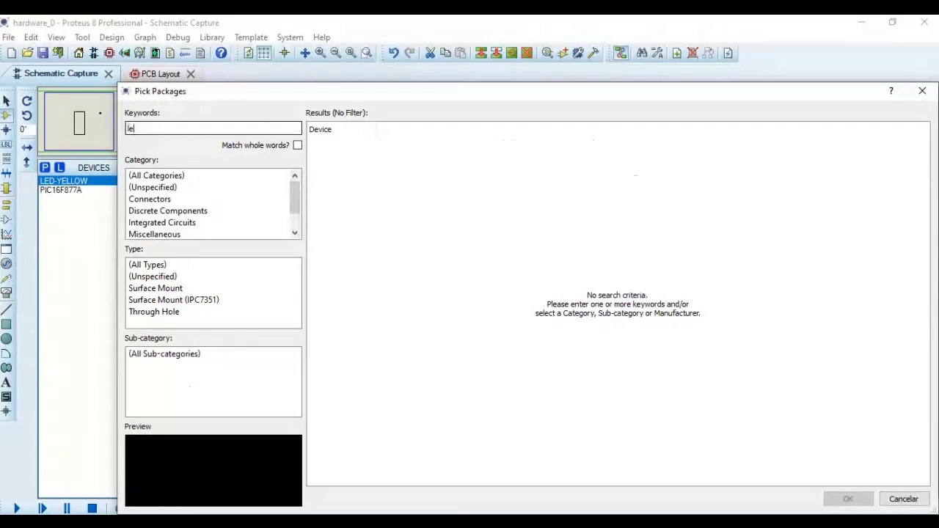
type("d")
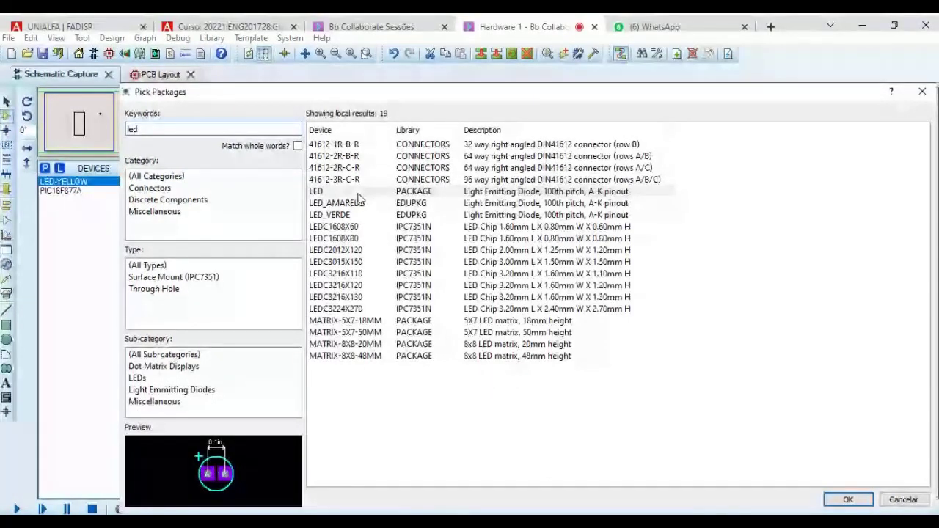
left_click(358, 194)
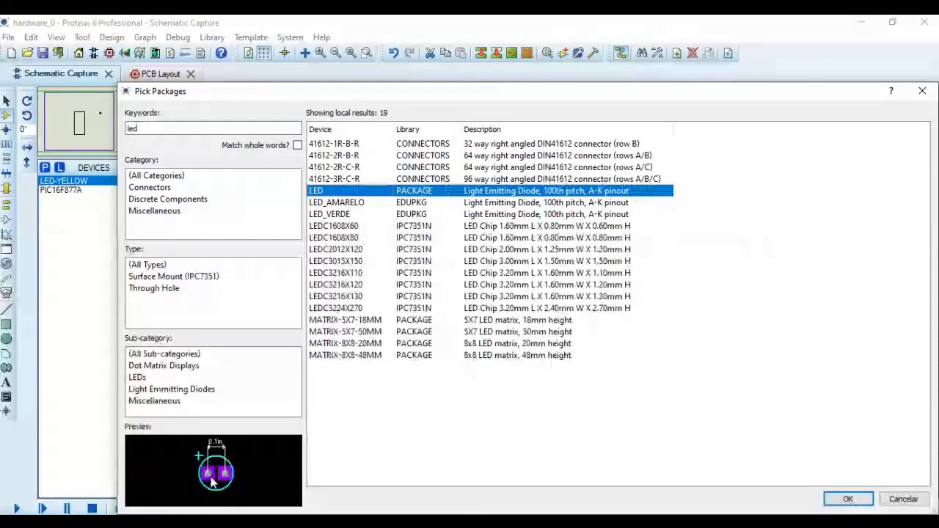
left_click(847, 499)
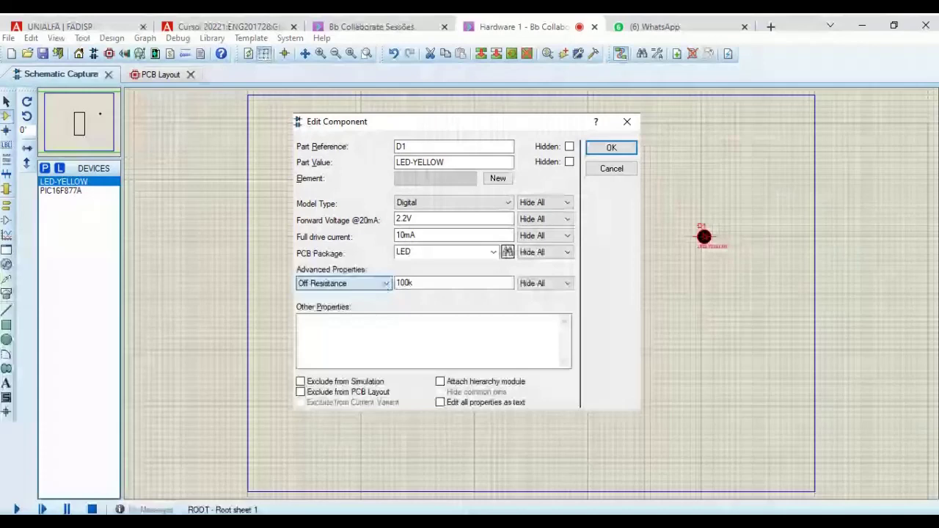
Look through the yellow LED's advanced properties, including Breakdown Voltage.
left_click(374, 283)
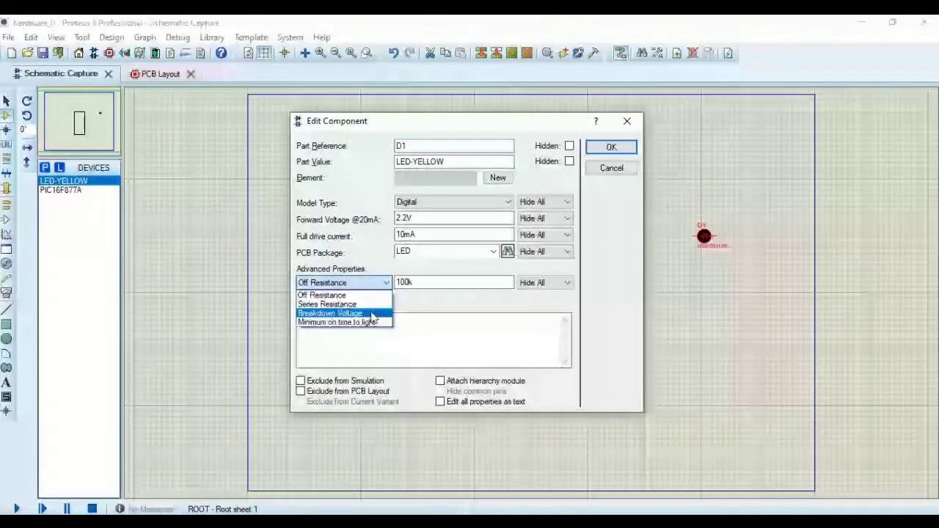
left_click(372, 314)
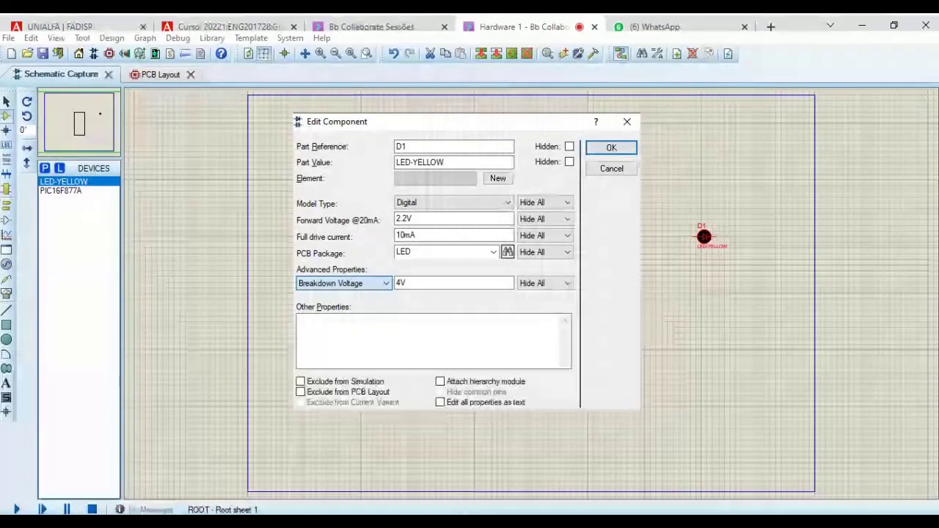
key("Down")
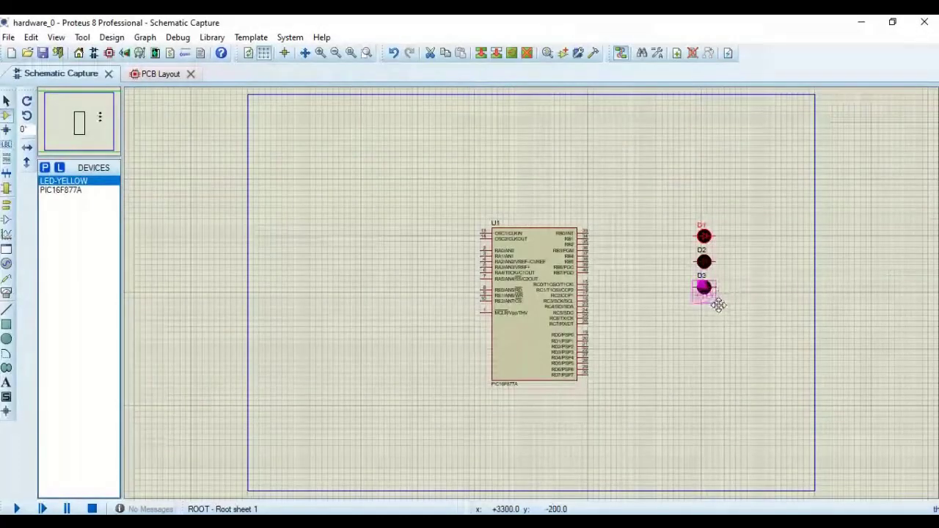
Place further copies of the yellow LED in a vertical column below the first ones, up to D8.
left_click(719, 305)
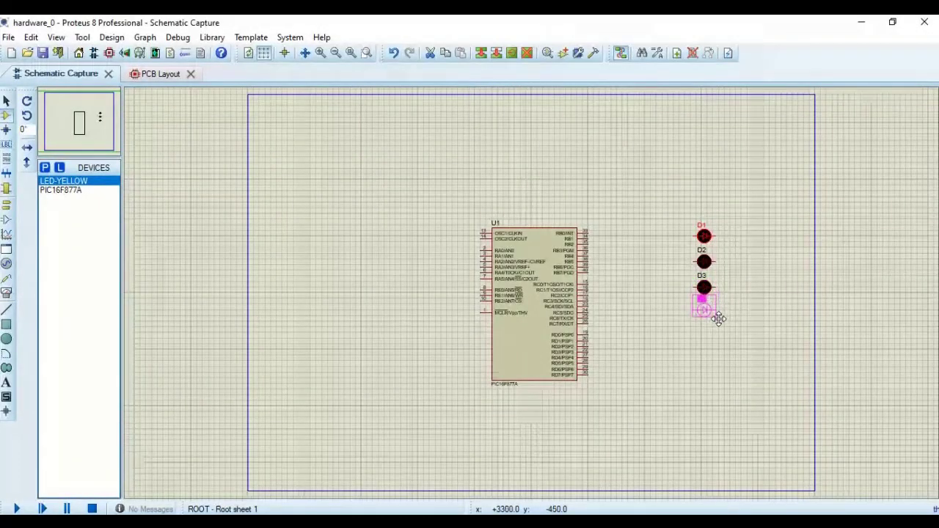
left_click(720, 321)
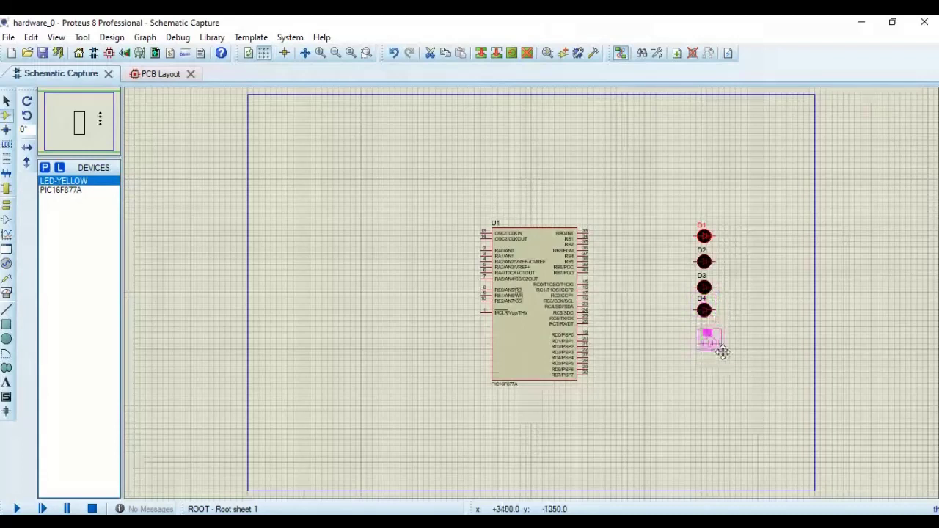
left_click(721, 351)
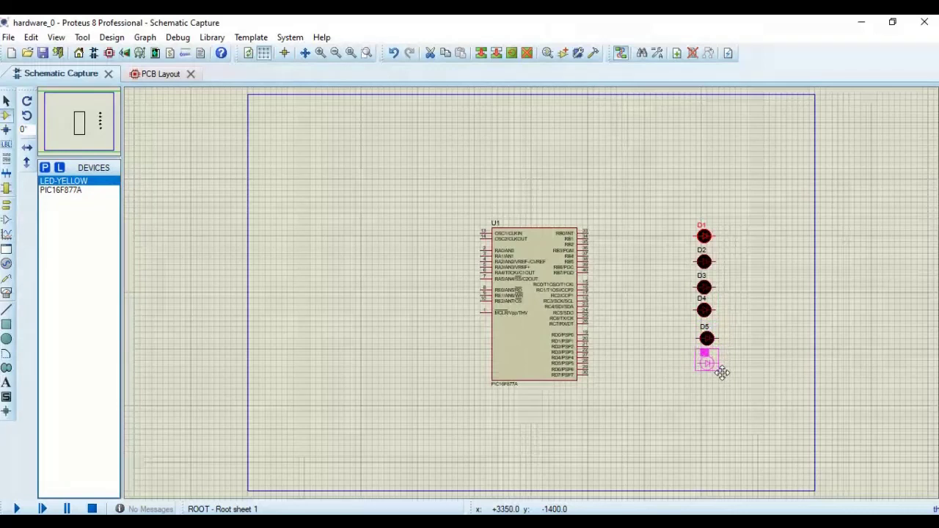
left_click(722, 376)
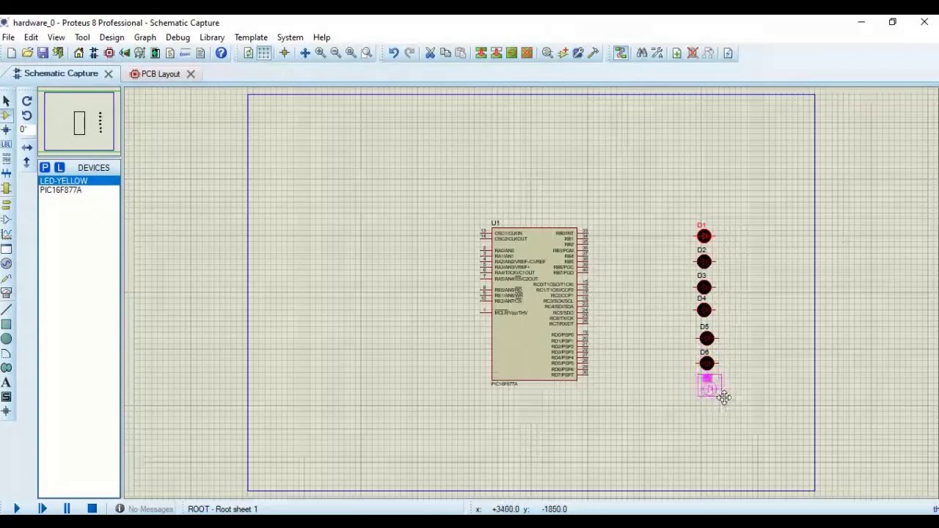
left_click(723, 397)
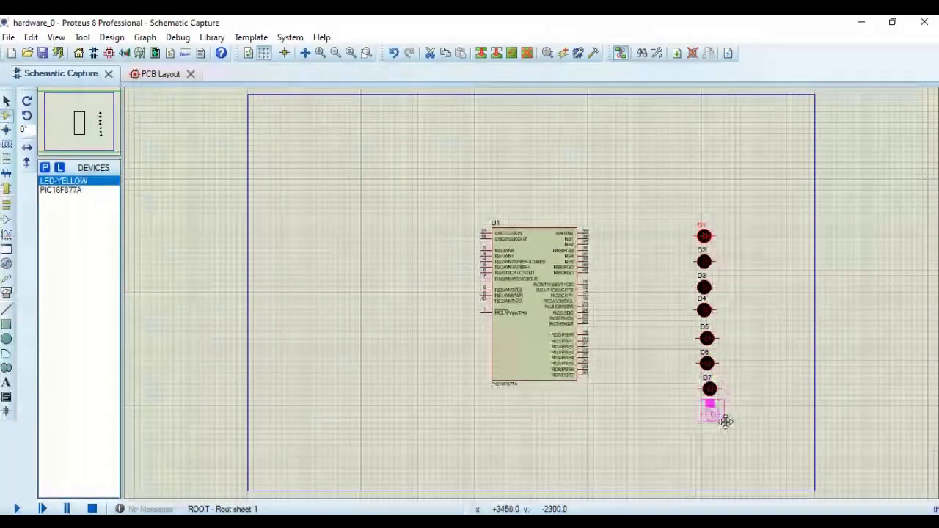
left_click(725, 421)
key("Escape")
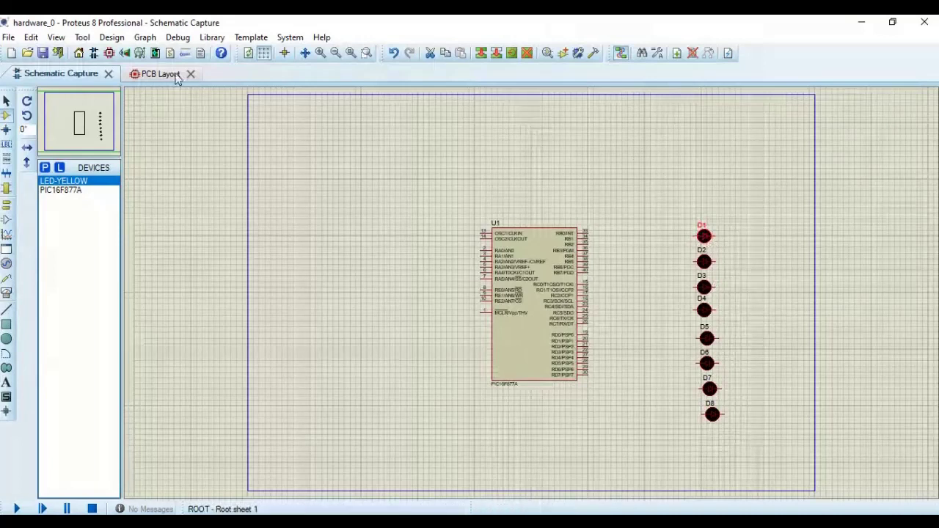
Move LED D5 into vertical alignment with LEDs D1 to D4 above it.
left_click(10, 103)
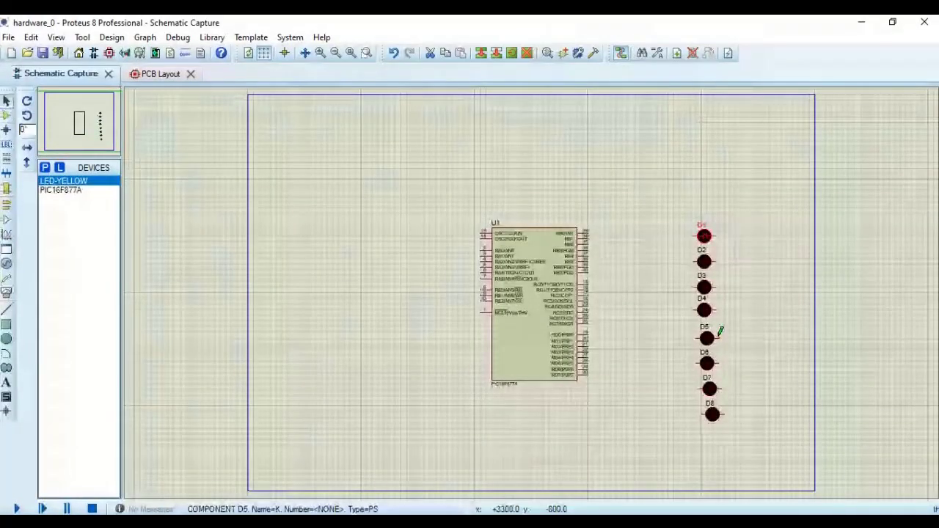
scroll(721, 331, "up", 1)
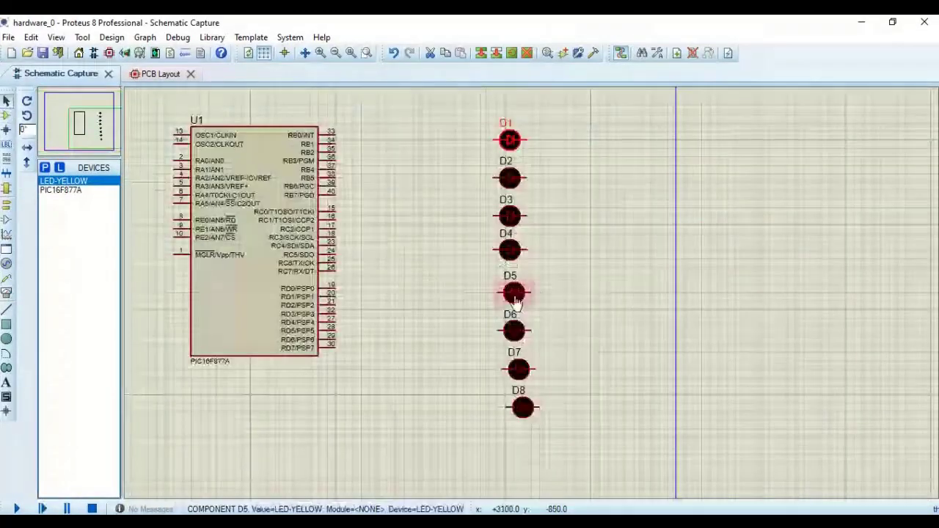
left_click(515, 300)
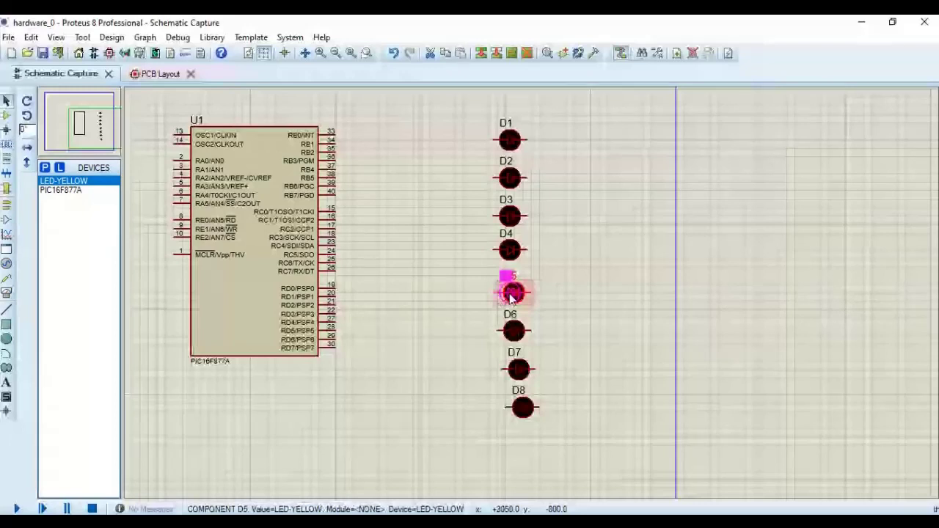
right_click(523, 139)
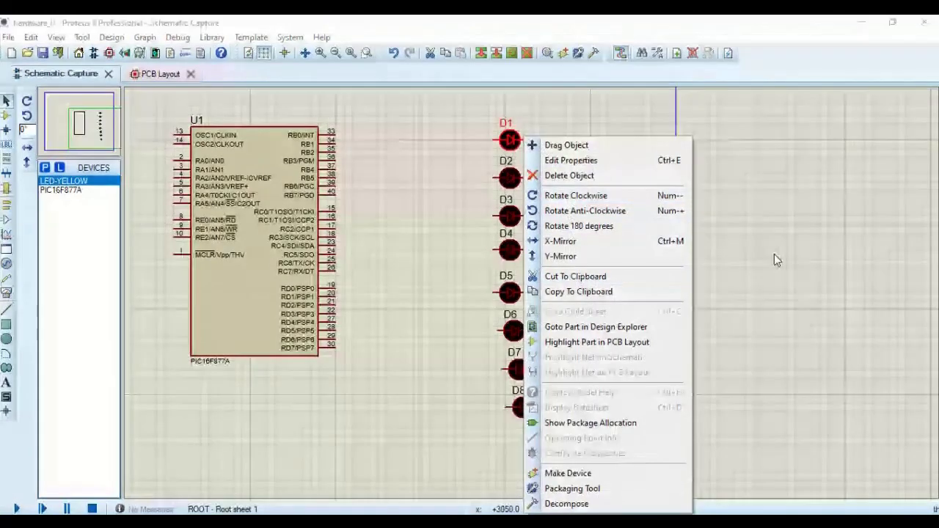
left_click(636, 356)
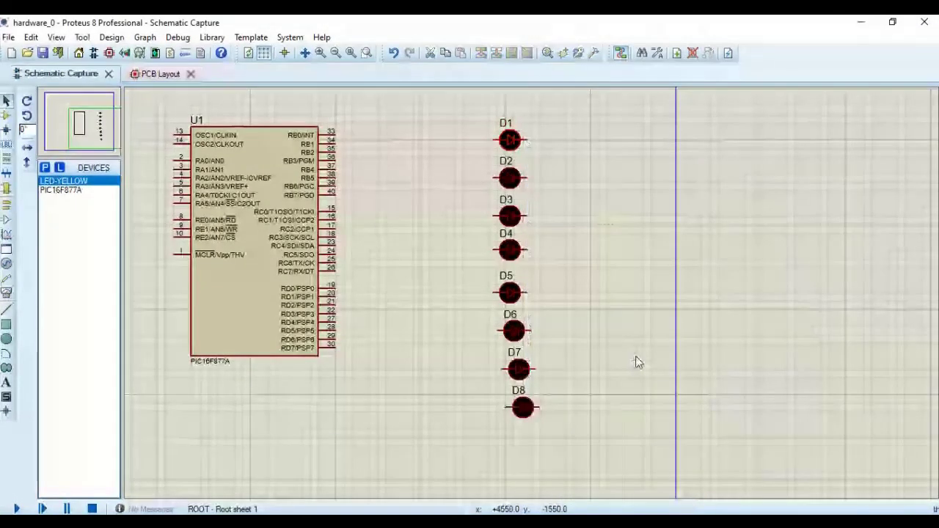
Move LEDs D6, D7 and D8 into line beneath D5 so the column is straight.
left_click(514, 334)
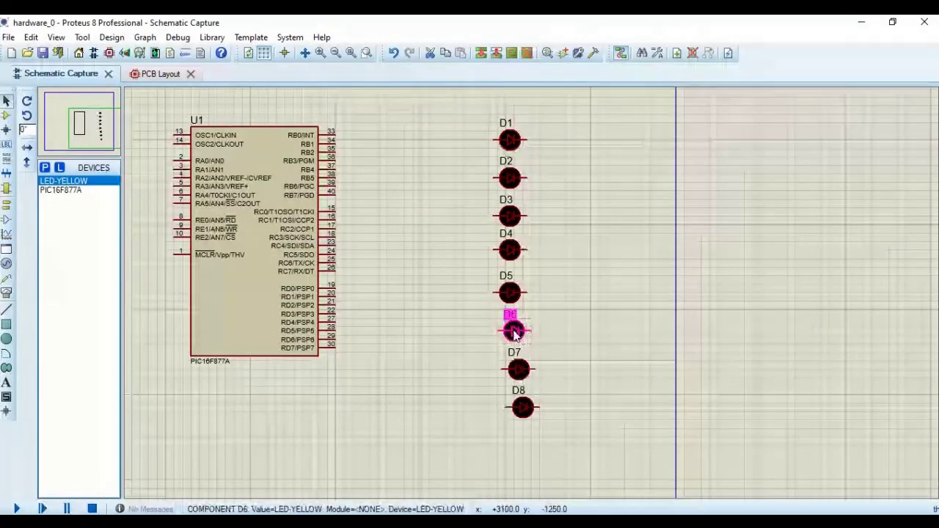
left_click_drag(514, 334, 512, 330)
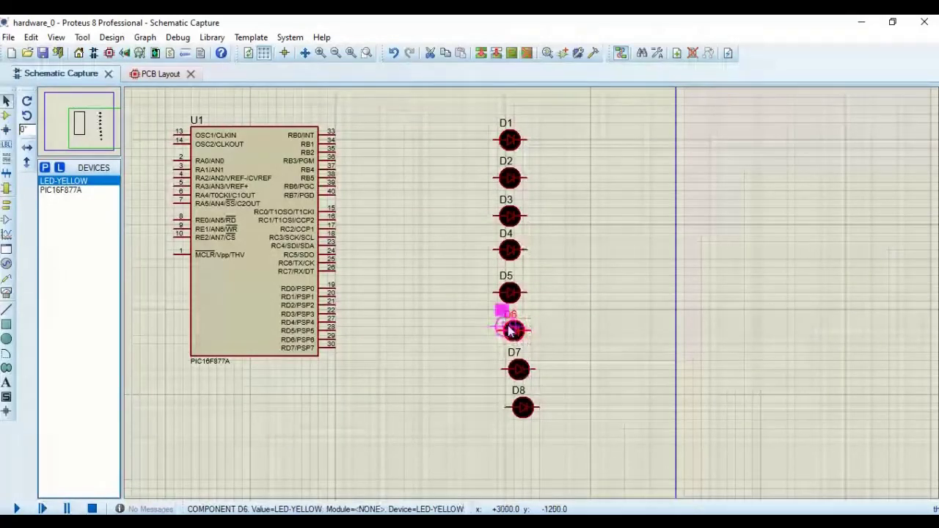
left_click_drag(512, 330, 510, 328)
left_click(518, 369)
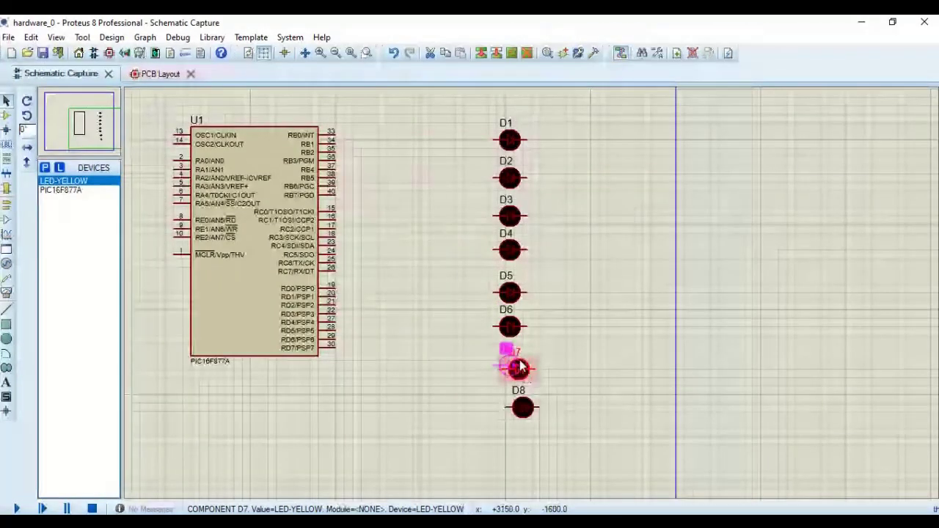
left_click_drag(518, 369, 510, 364)
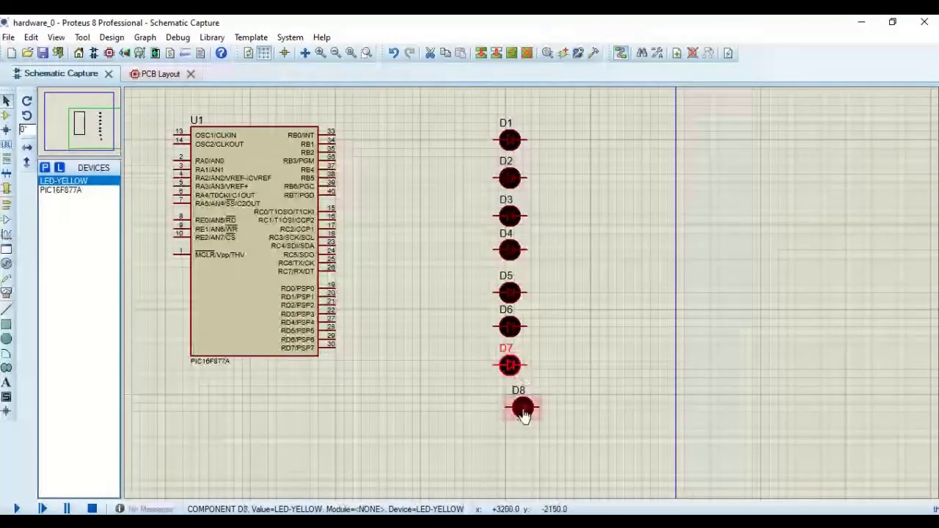
left_click(521, 408)
left_click_drag(520, 408, 512, 405)
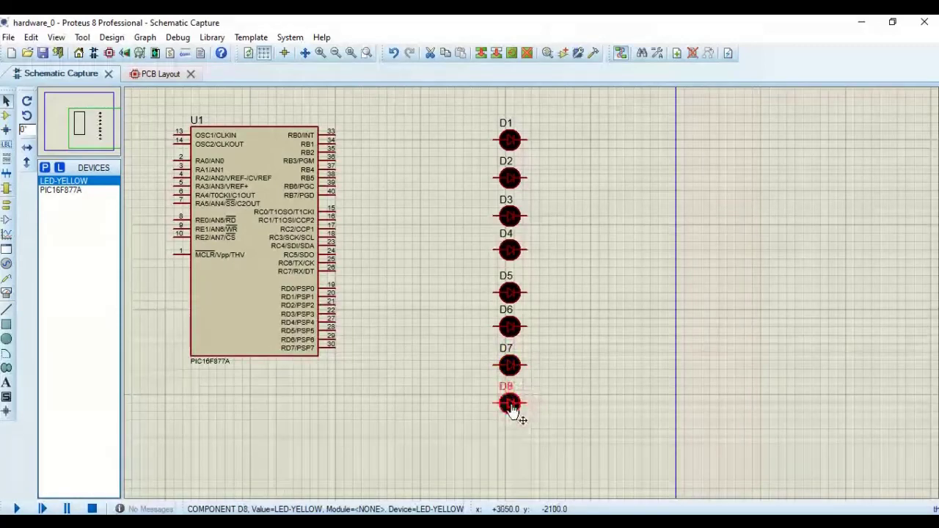
left_click(552, 282)
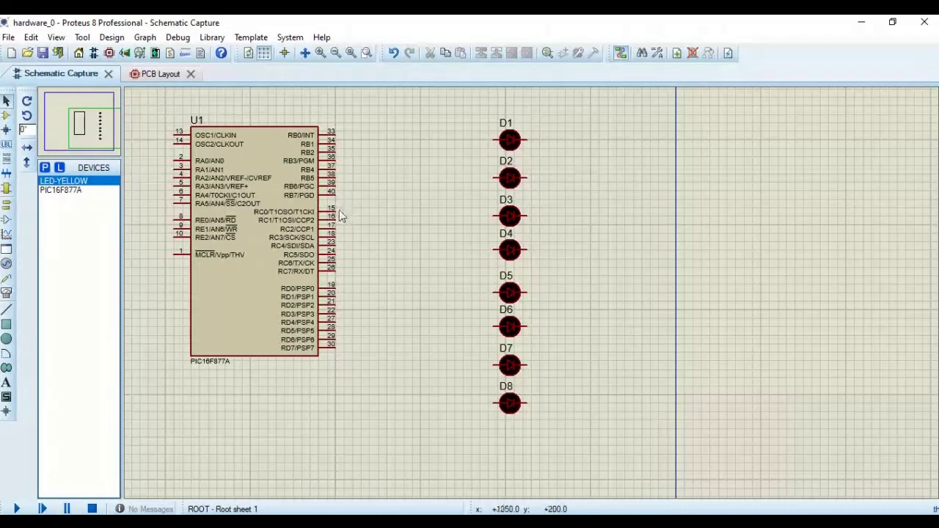
Search the device library for "minres270r" and pick the MINRES270R resistor for placement.
key("p")
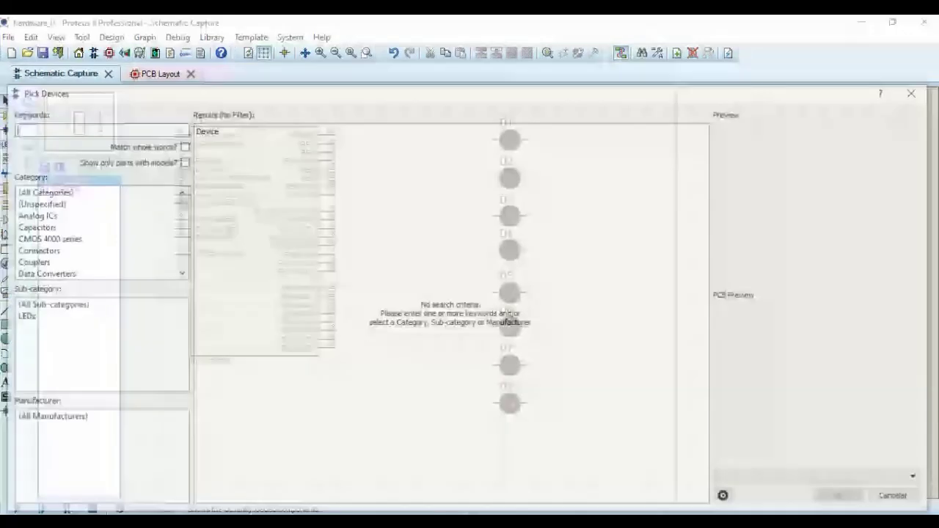
type("min")
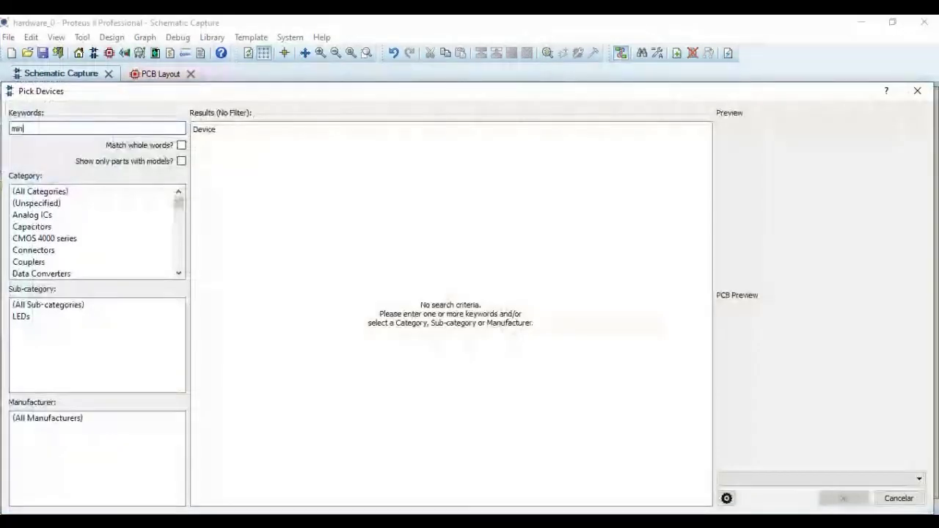
type("res")
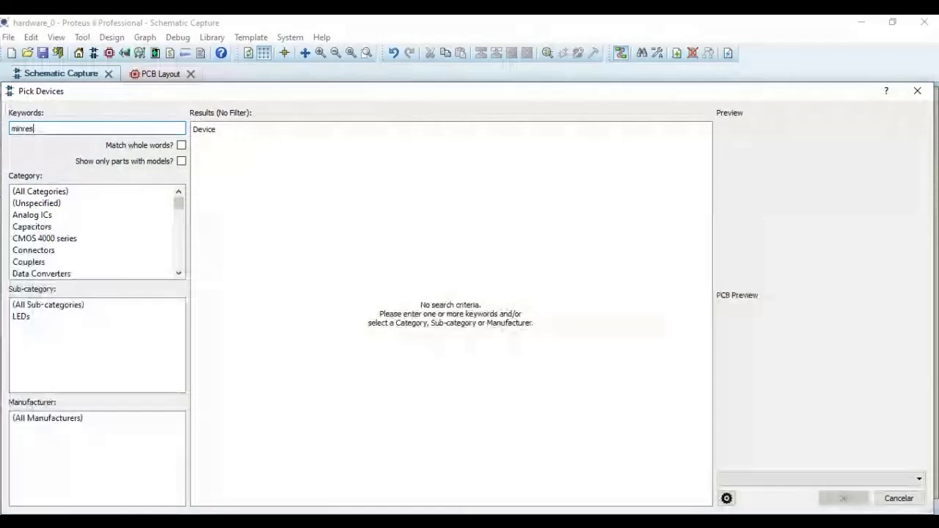
type("270r")
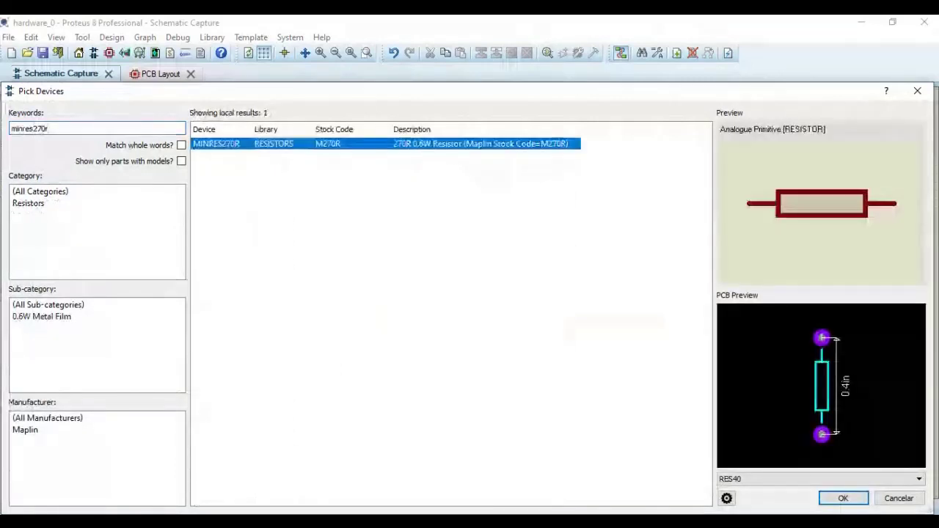
left_click(843, 499)
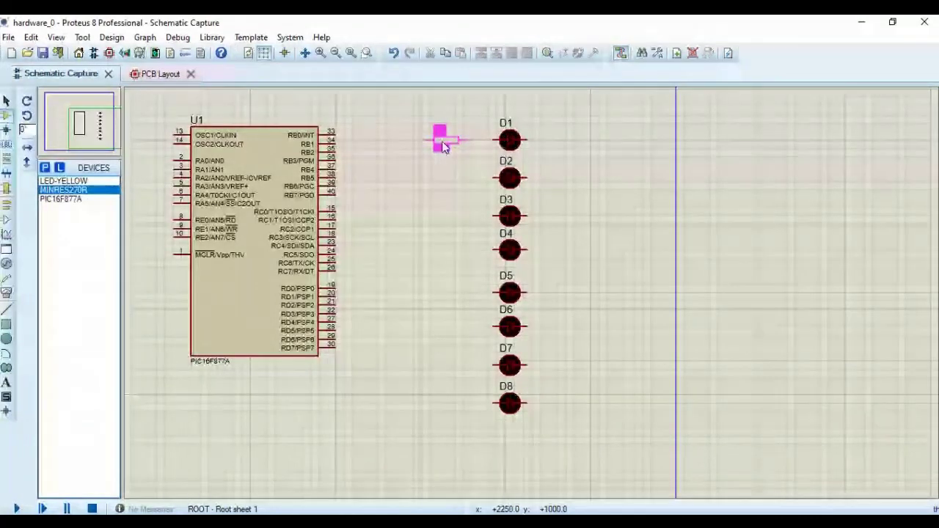
Place four MINRES270R resistors, R1 to R4, in a column level with LEDs D1 to D4, between the microcontroller and the LEDs.
left_click(442, 146)
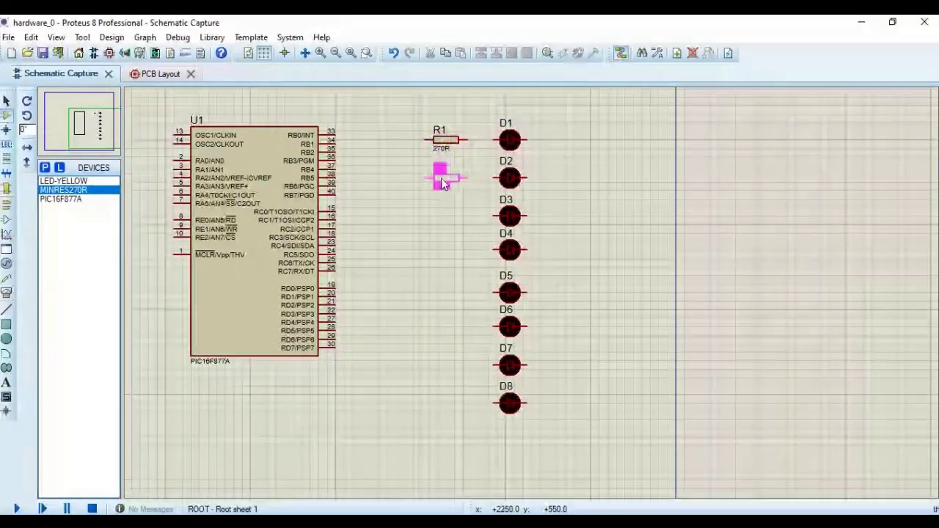
left_click(442, 183)
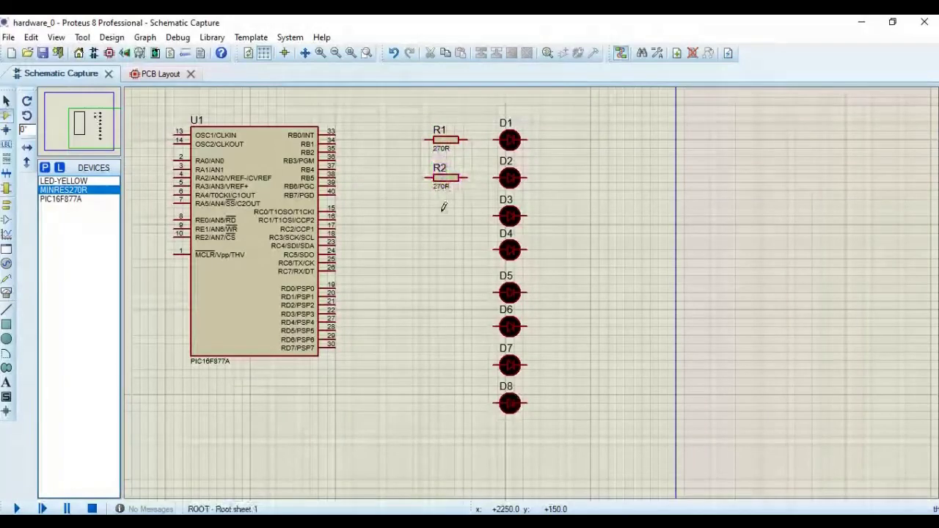
left_click(443, 217)
left_click(442, 219)
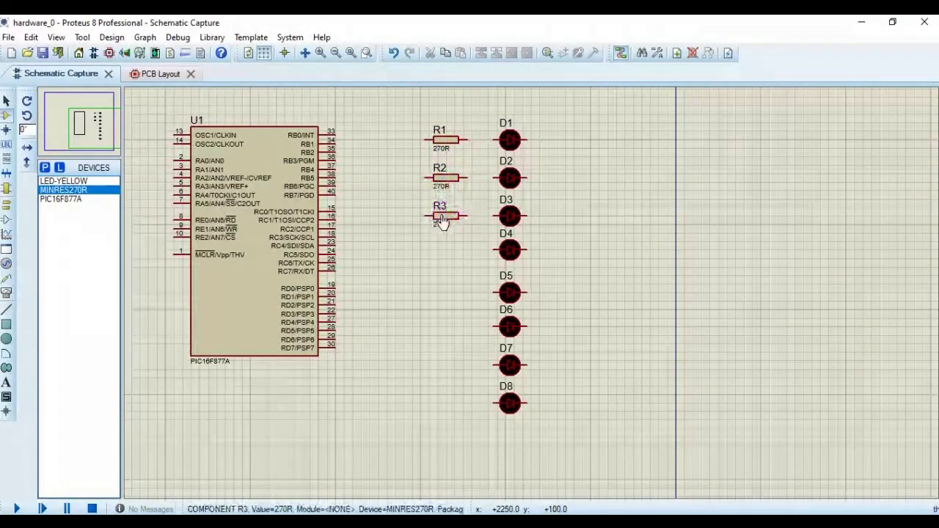
left_click(442, 252)
left_click(443, 252)
Continue the resistor column with four more MINRES270R parts, R5 to R8, level with LEDs D5 to D8.
left_click(445, 298)
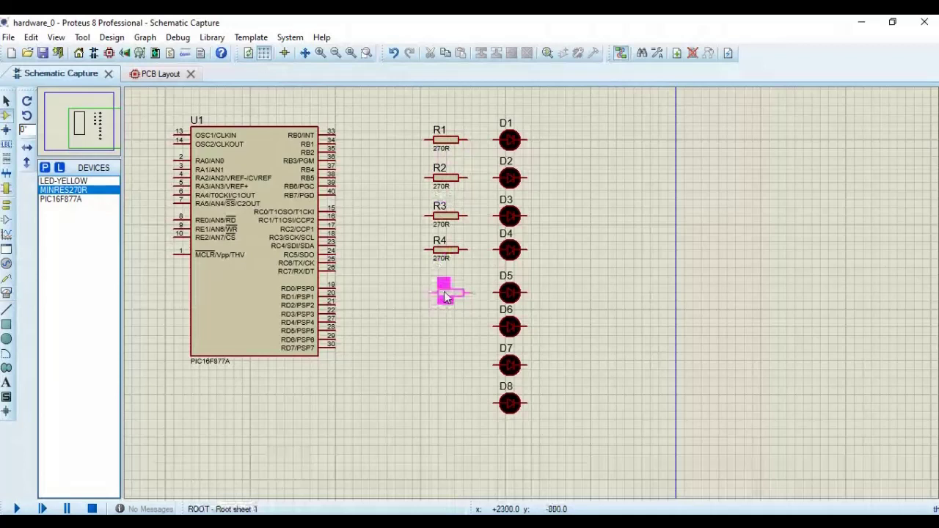
left_click(445, 295)
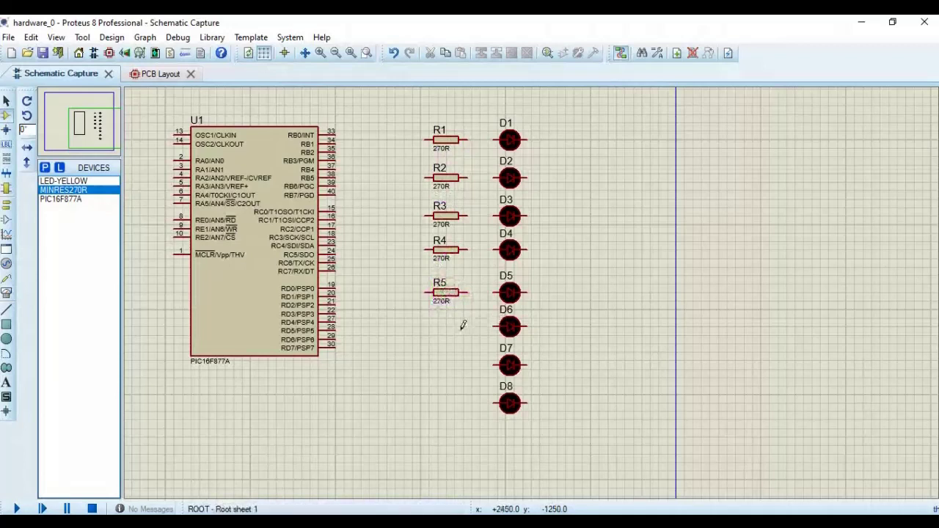
left_click(463, 325)
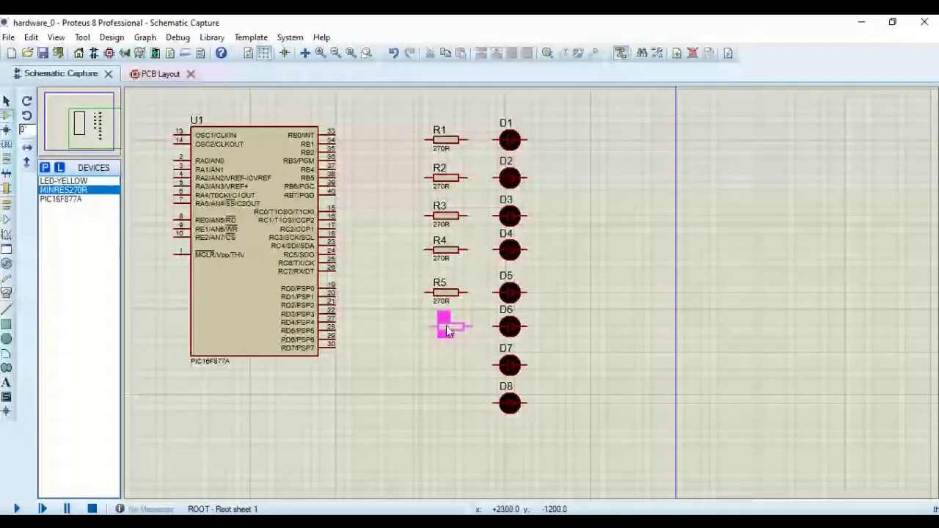
left_click(446, 330)
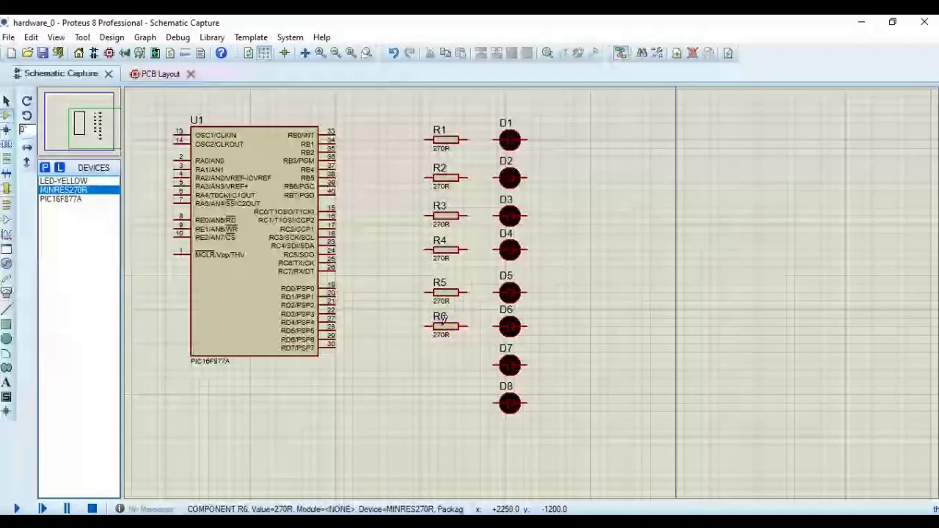
left_click(445, 365)
left_click(445, 403)
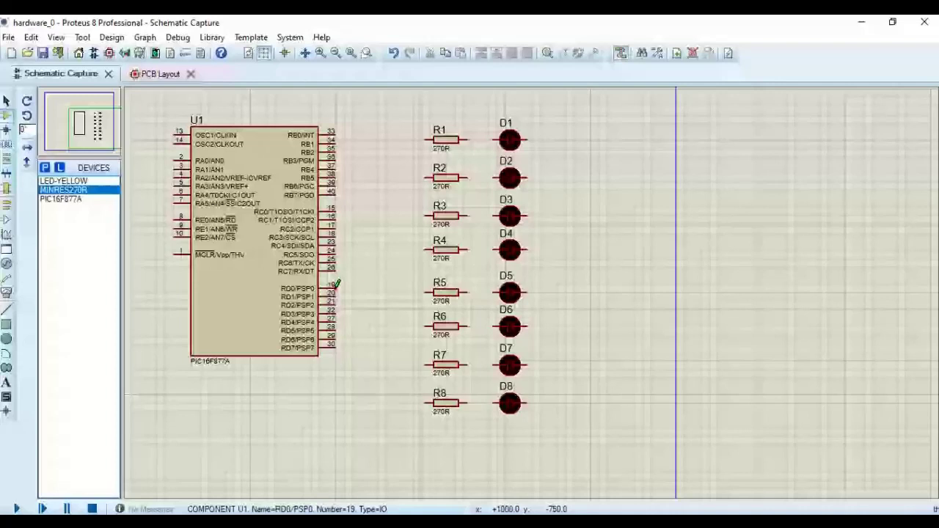
Wire U1 pins RD0, RD1, RD2 and RD3 to the free ends of resistors R1, R2, R3 and R4 respectively.
left_click(337, 285)
left_click(426, 139)
left_click(336, 292)
left_click(426, 177)
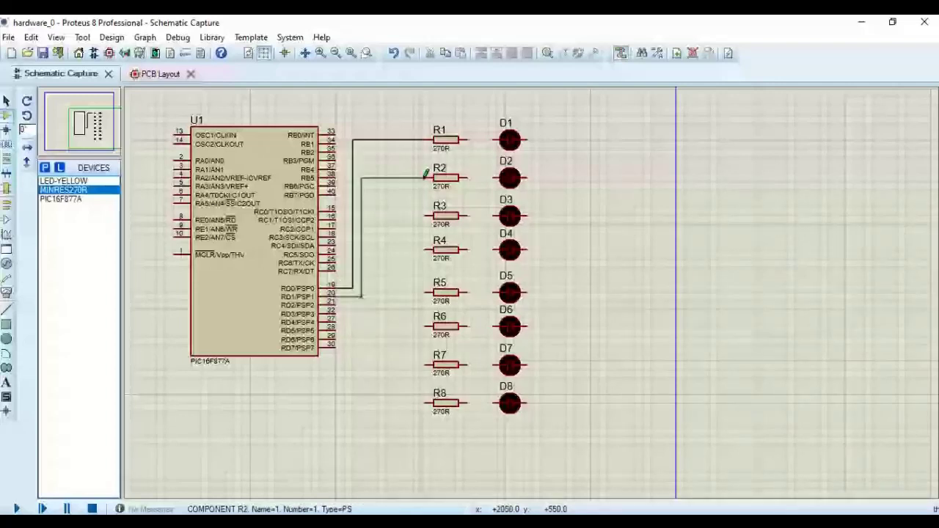
left_click(339, 304)
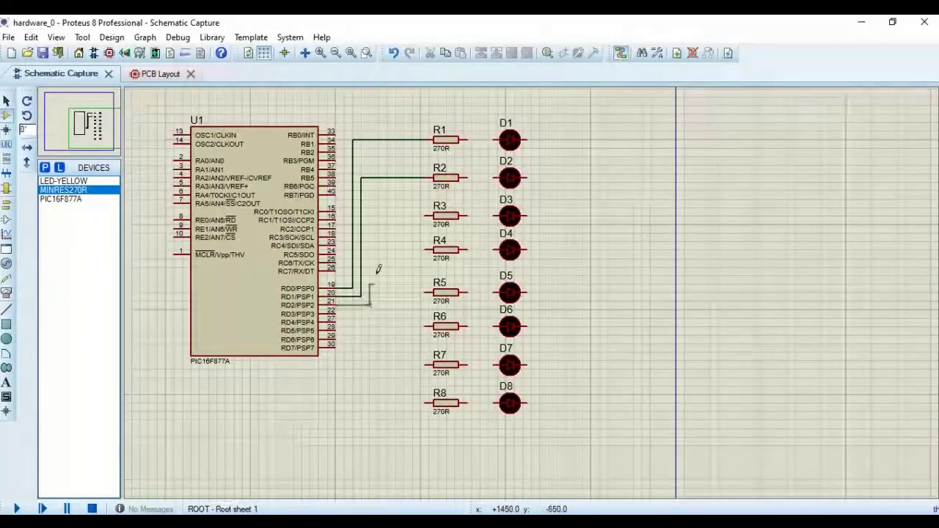
left_click(428, 213)
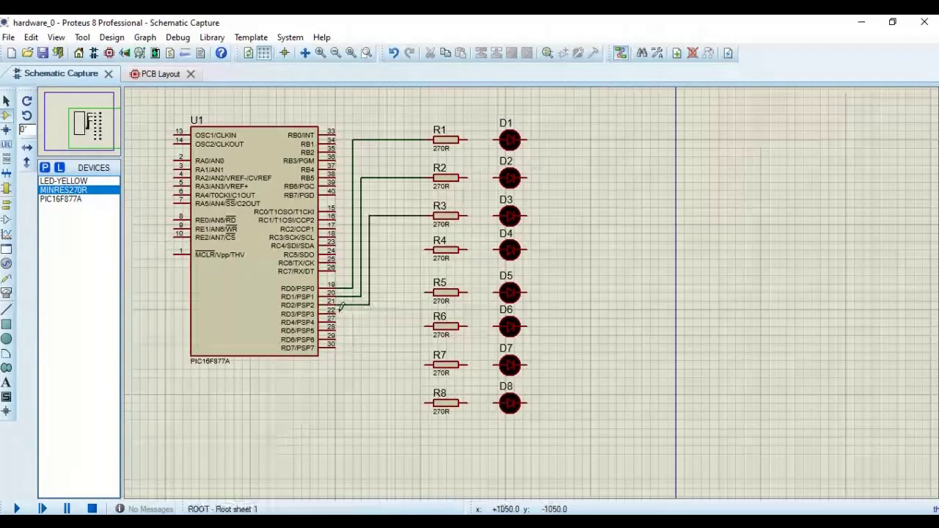
left_click(339, 310)
left_click(424, 249)
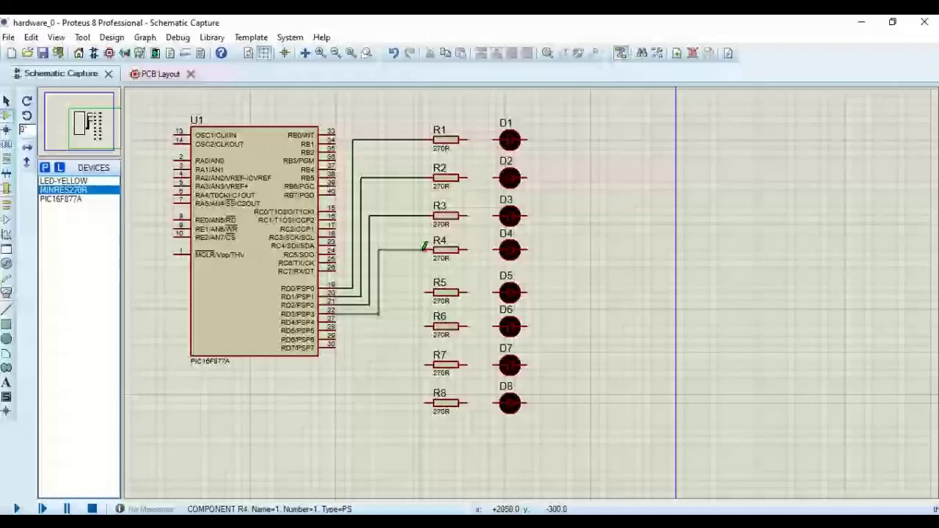
left_click(425, 249)
Wire U1 pins RD4, RD5, RD6 and RD7 to the free ends of resistors R5, R6, R7 and R8 respectively.
left_click(426, 292)
left_click(335, 322)
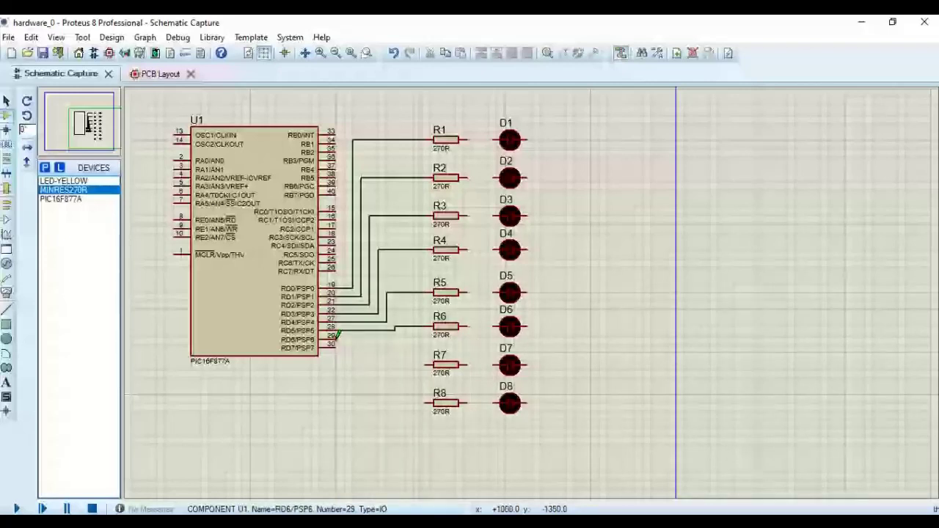
left_click(425, 326)
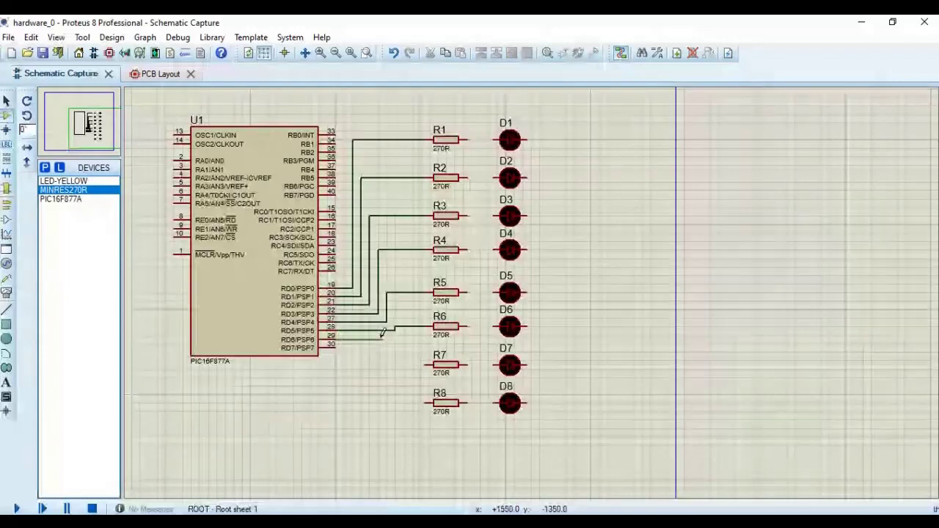
left_click(426, 364)
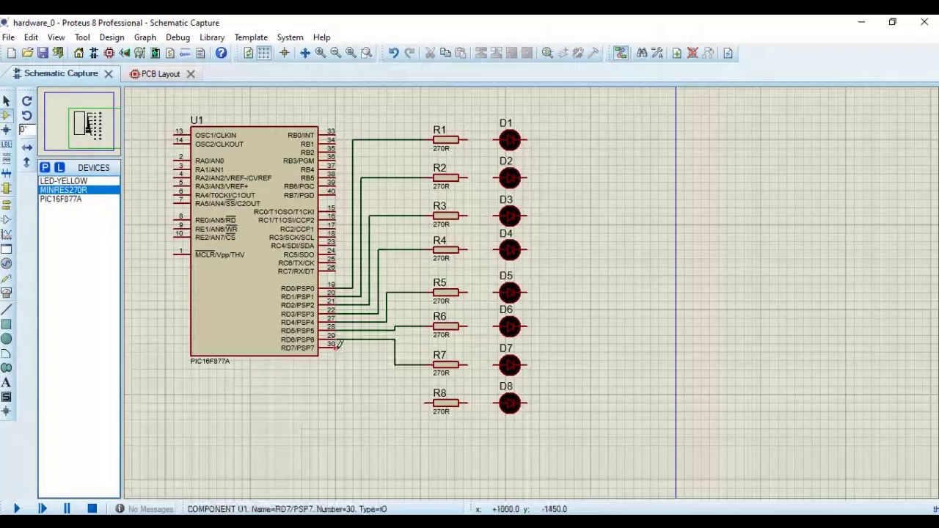
left_click(337, 346)
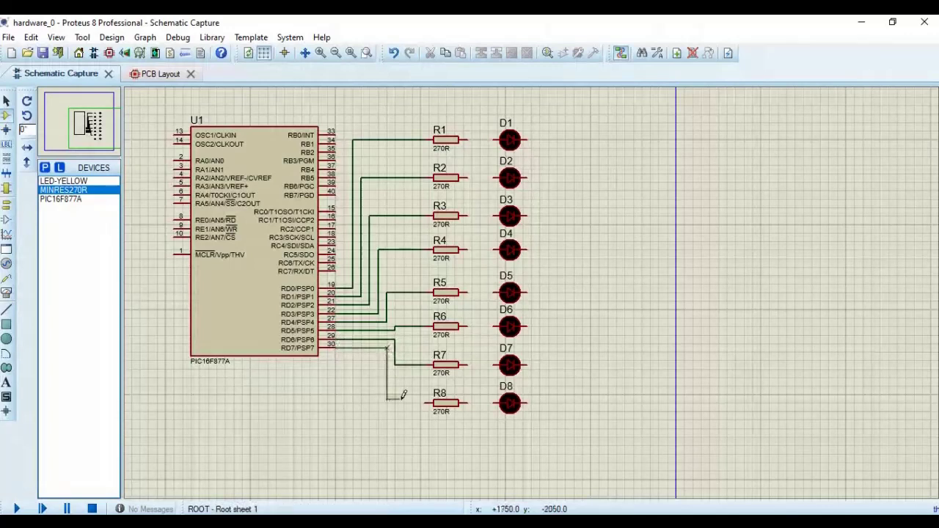
left_click(425, 401)
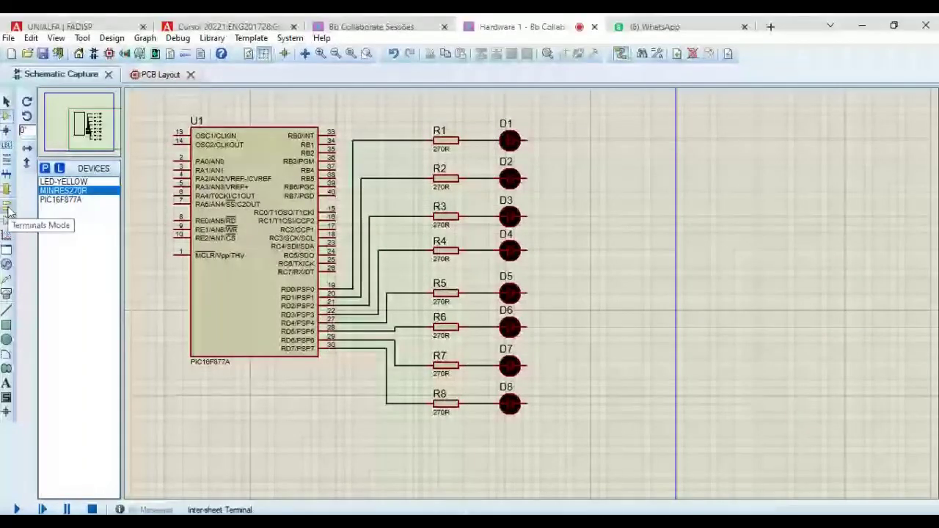
Place a GROUND terminal below the LED column and wire the output ends of D1 and D2 to it.
left_click(6, 207)
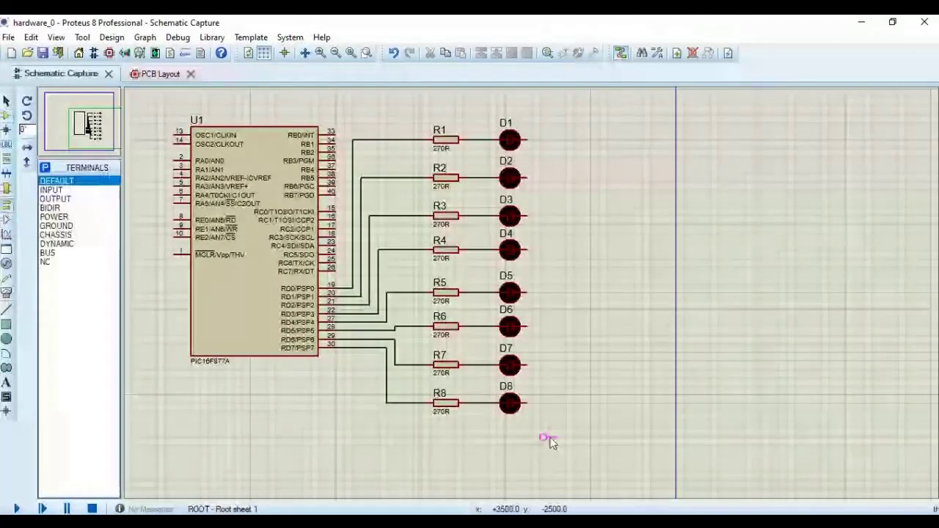
left_click(71, 228)
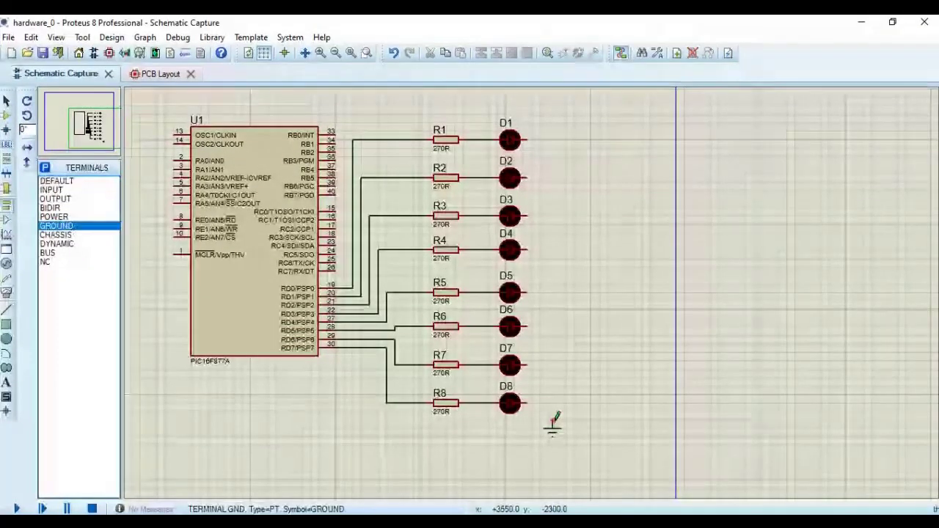
left_click(554, 422)
left_click(553, 425)
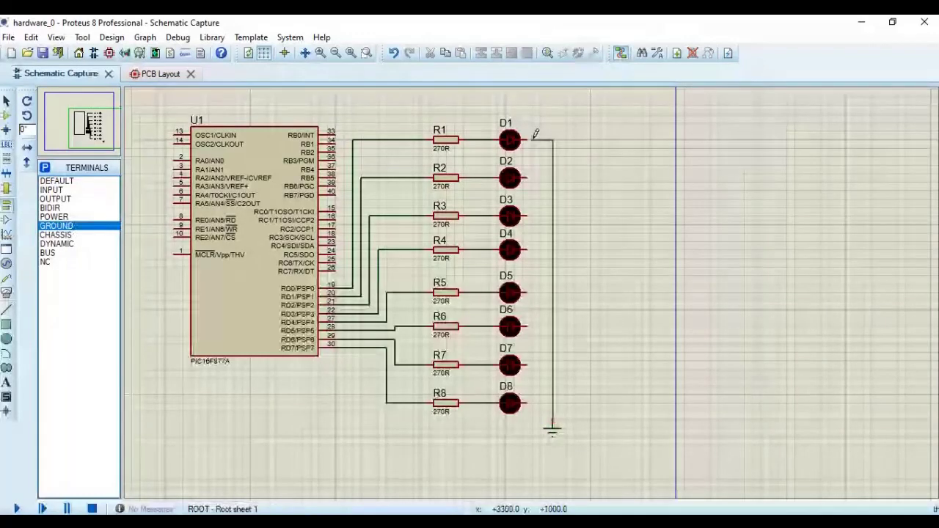
left_click(526, 178)
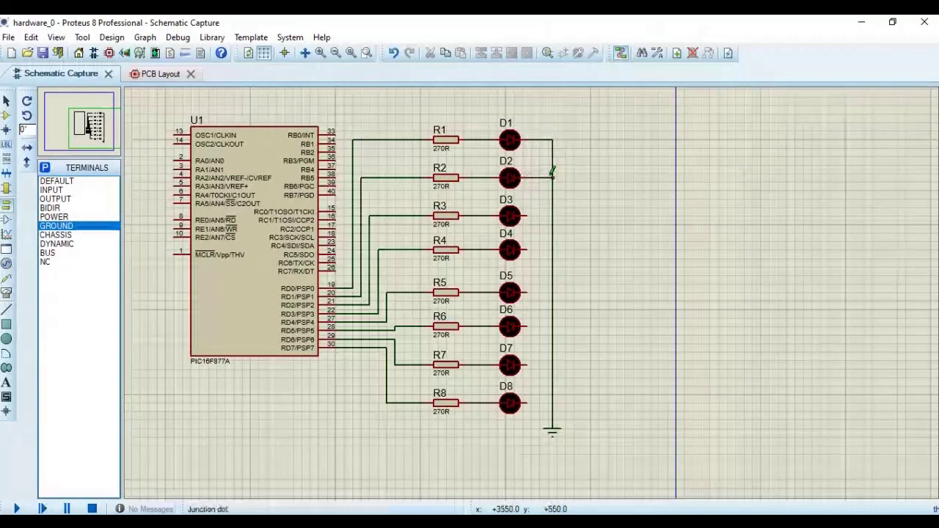
left_click(553, 177)
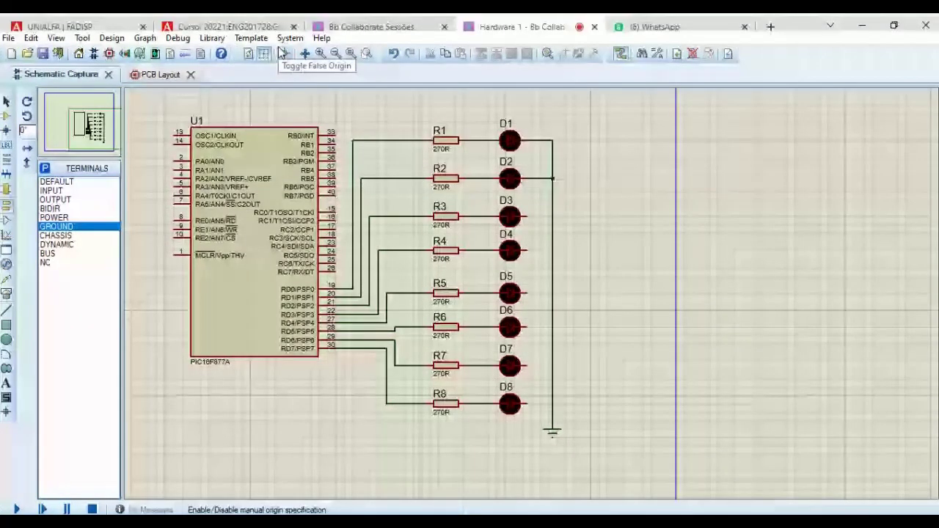
Configure the junction dot style with a round shape and a larger dot size.
left_click(255, 40)
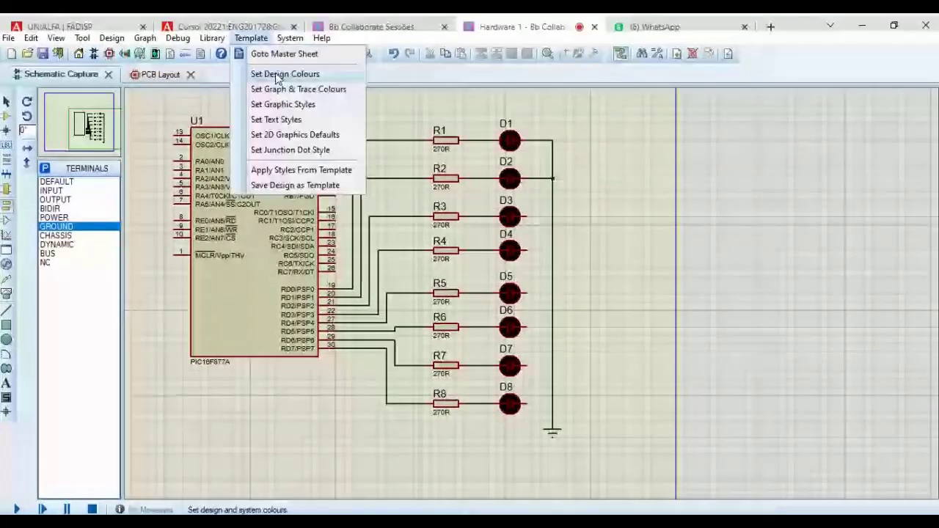
left_click(274, 151)
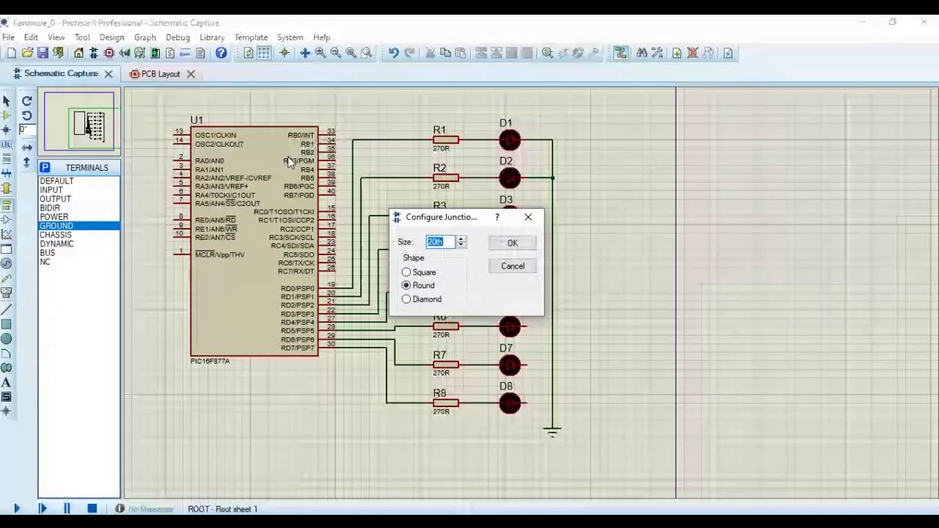
key("Return")
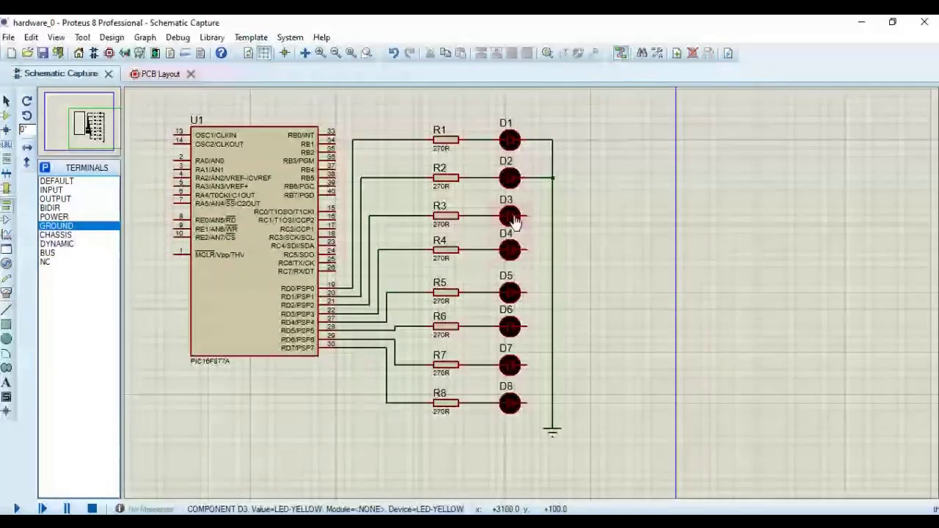
left_click(258, 40)
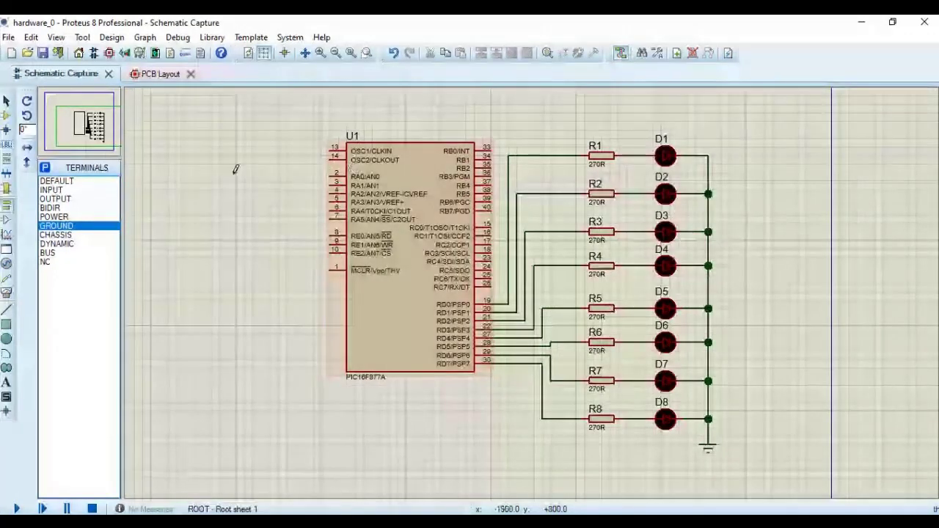
Search the device library for "cry", pick CRYSTAL from the DEVICE library and place it beside U1's oscillator pins.
left_click(45, 169)
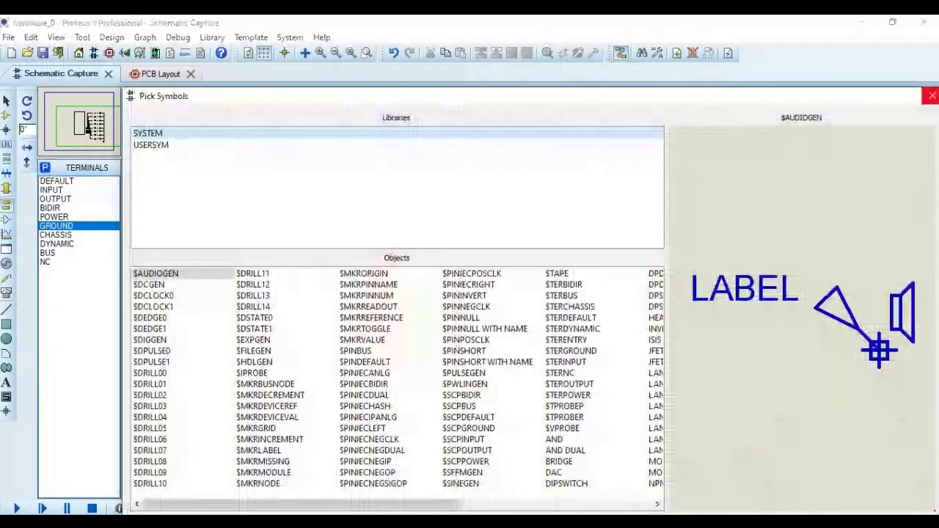
left_click(932, 95)
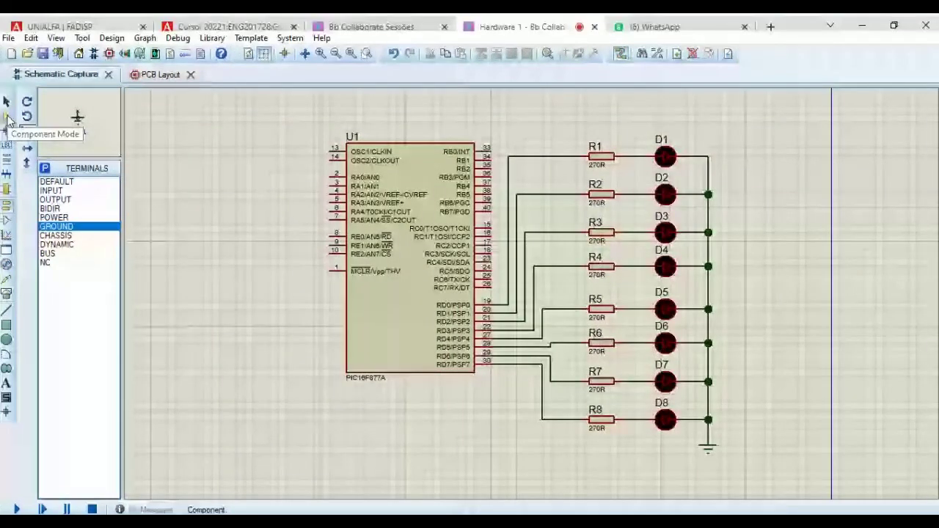
left_click(7, 120)
left_click(45, 168)
type("re")
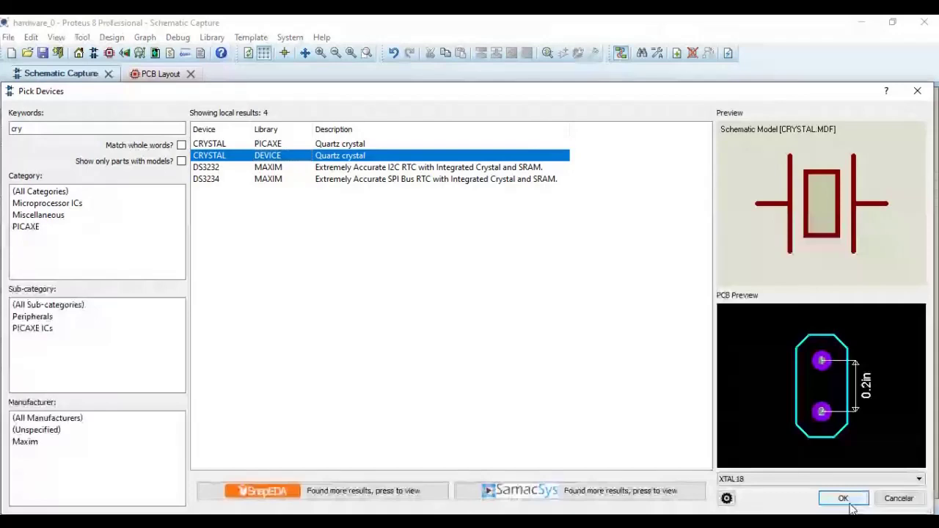
left_click(844, 498)
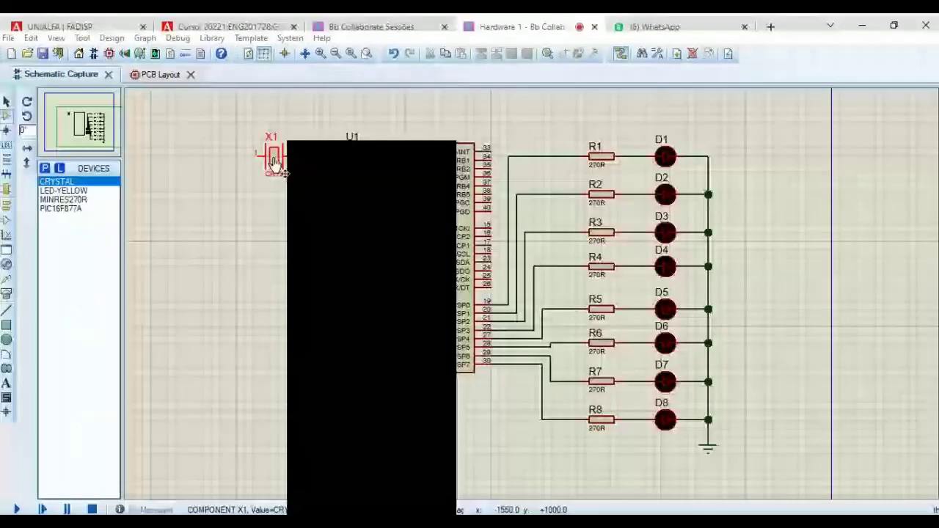
Rotate the crystal anti-clockwise and wire its two ends to U1's OSC1/CLKIN and OSC2/CLKOUT pins.
right_click(275, 162)
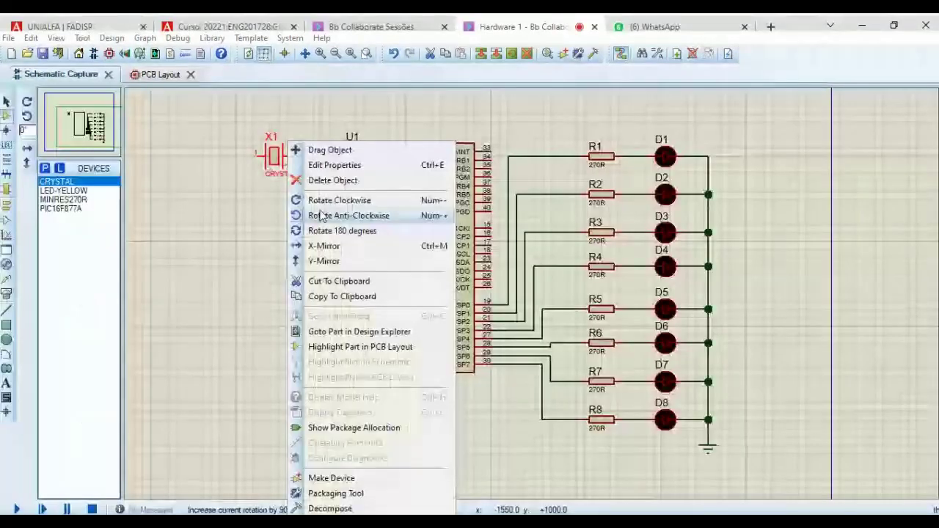
left_click(321, 215)
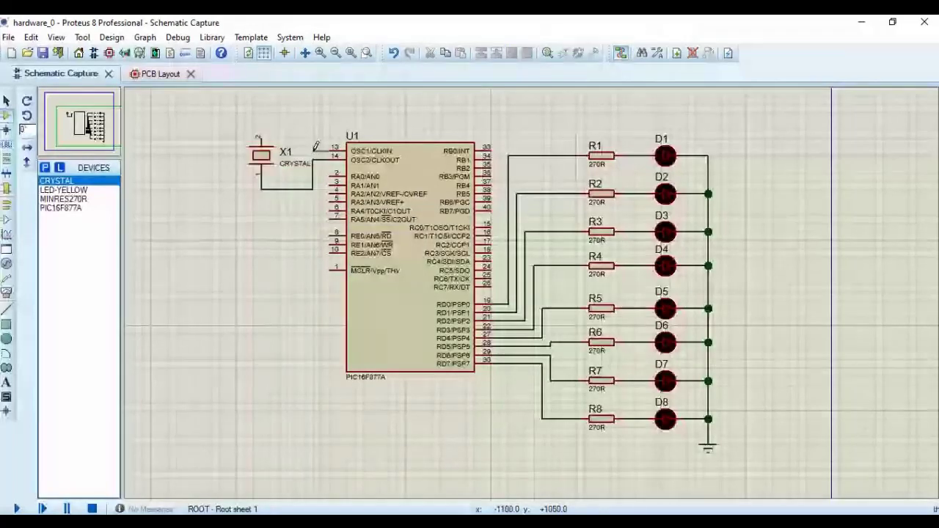
left_click(314, 149)
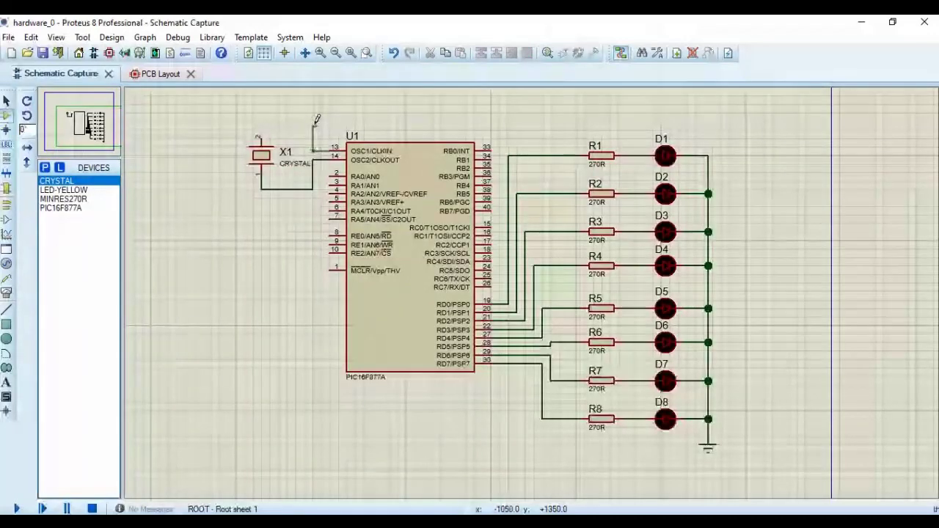
left_click(314, 121)
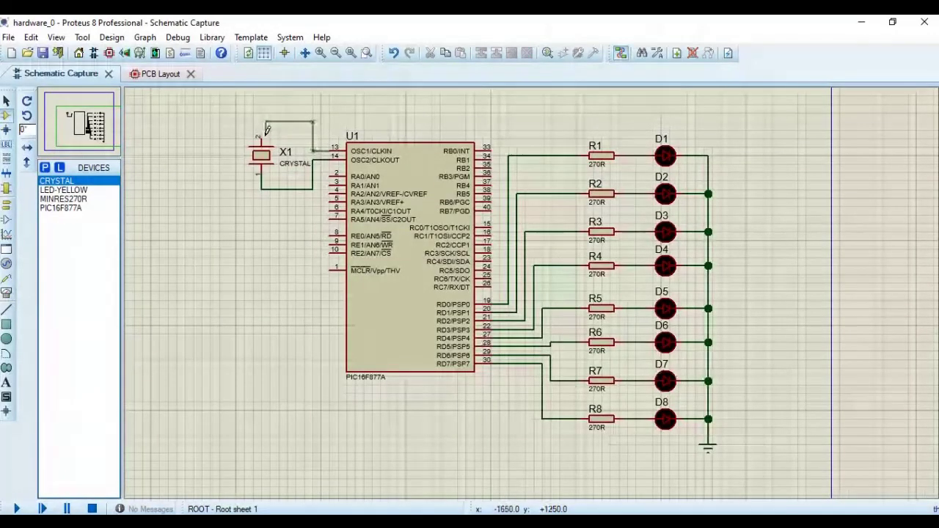
left_click(262, 135)
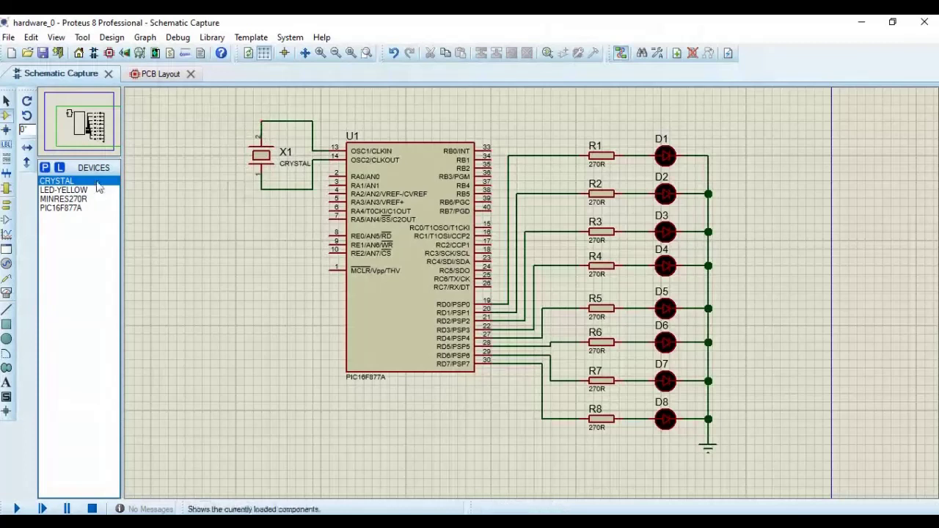
Pick the CAP capacitor from the device library and place one above and to the left of crystal X1.
left_click(46, 167)
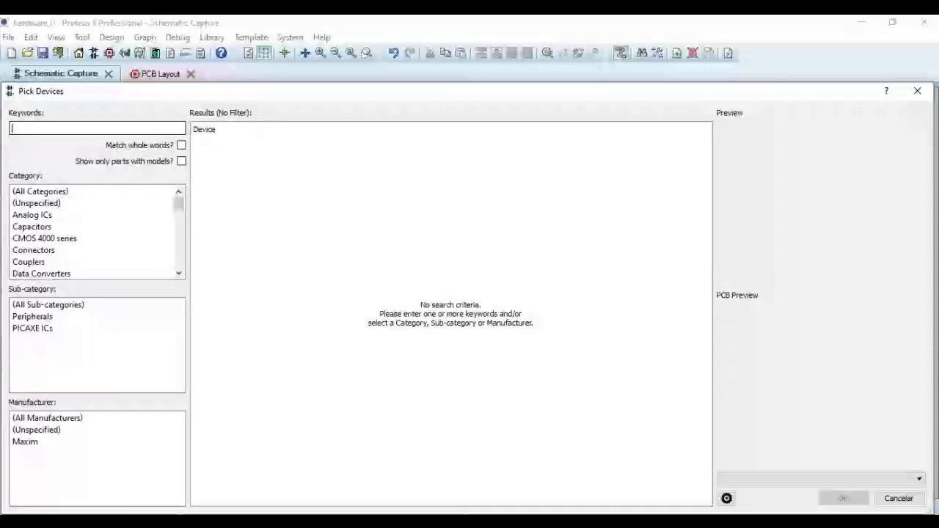
key("Escape")
left_click(227, 120)
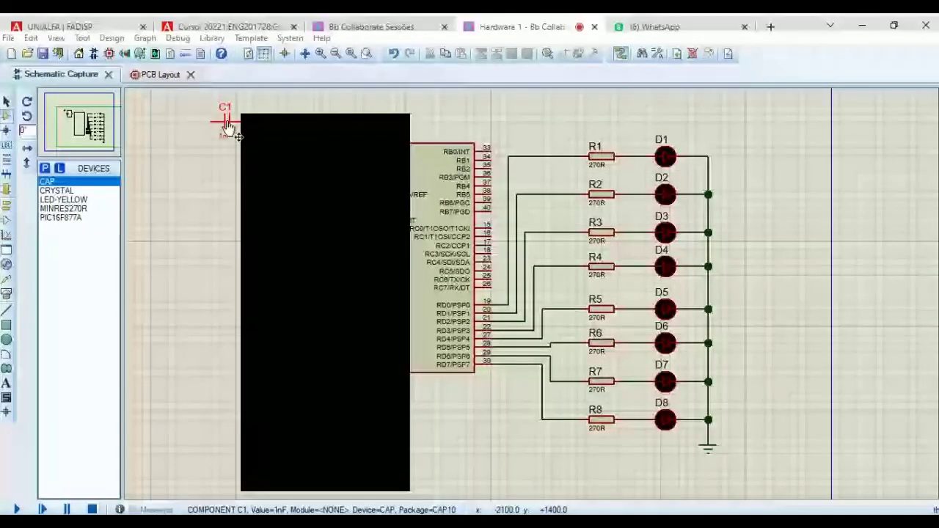
Set the capacitance of C1 to 22pF.
right_click(227, 127)
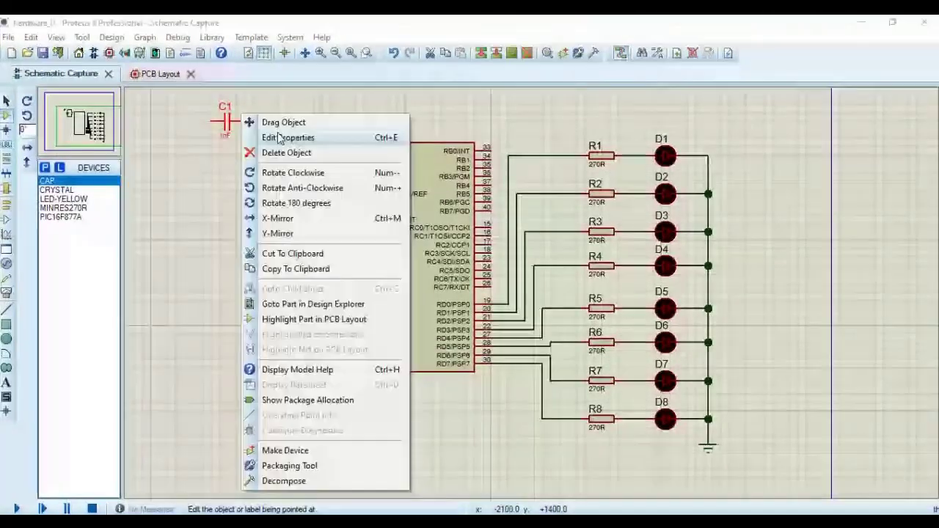
left_click(262, 134)
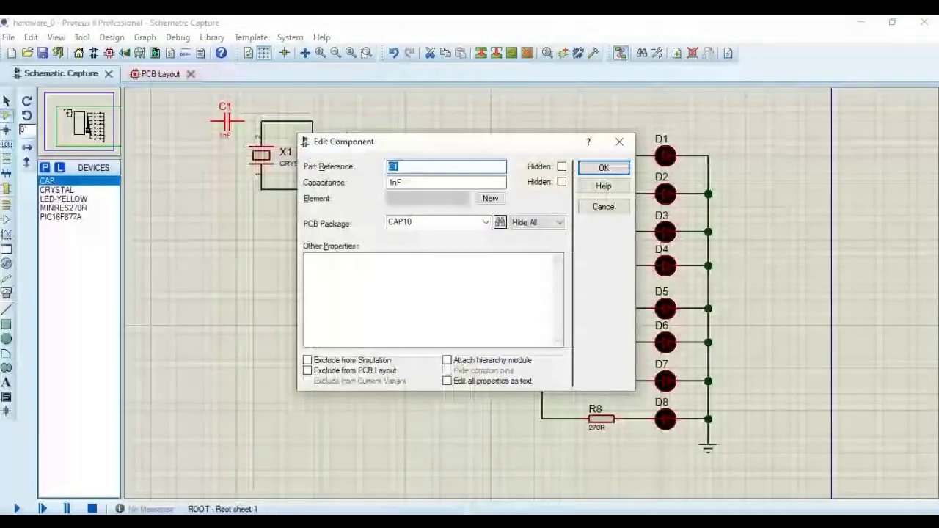
left_click(402, 182)
key("BackSpace")
key("BackSpace")
key("BackSpace")
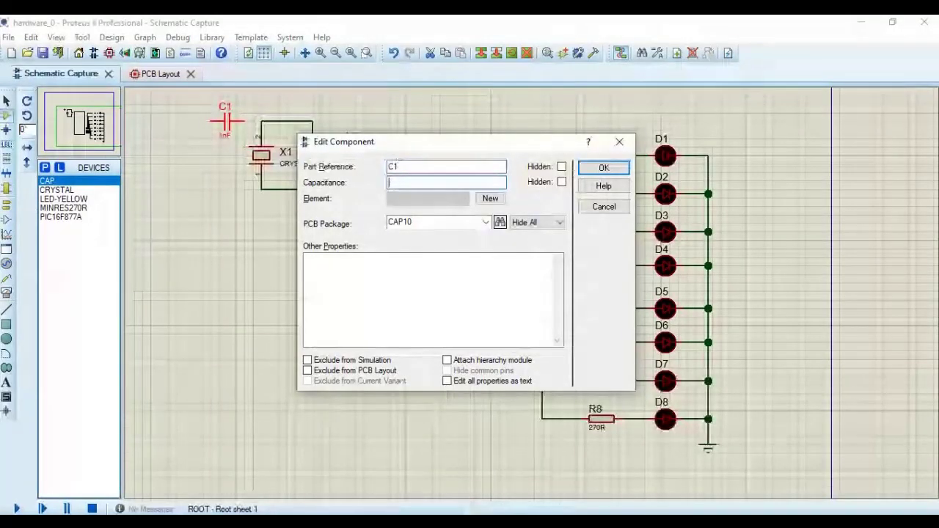
type("22p")
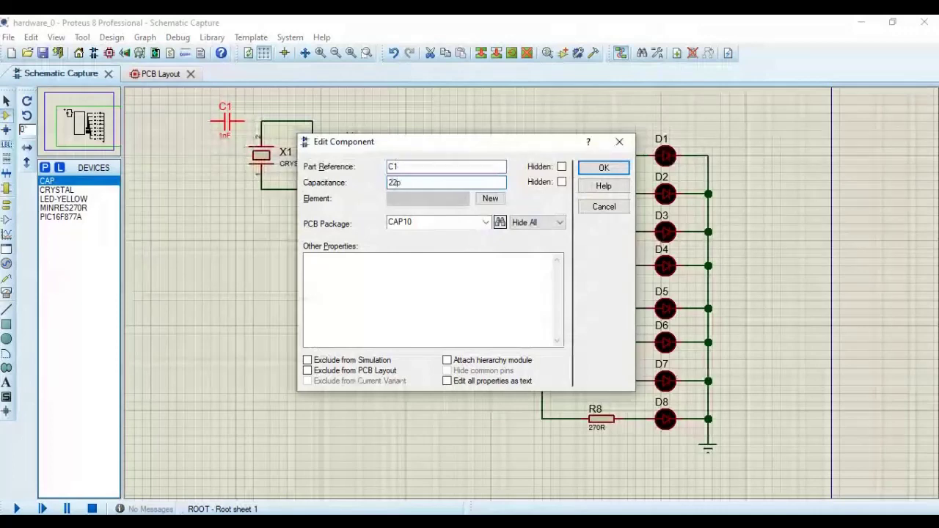
type("F")
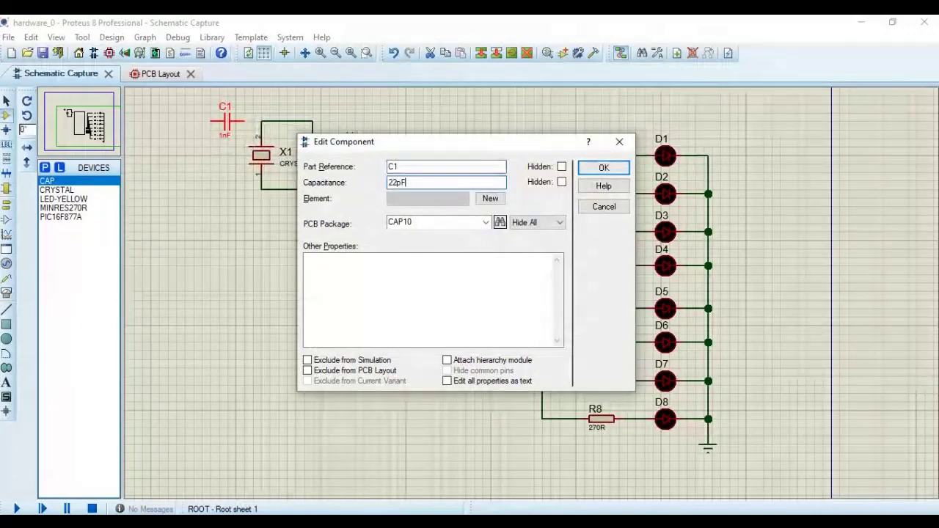
key("Return")
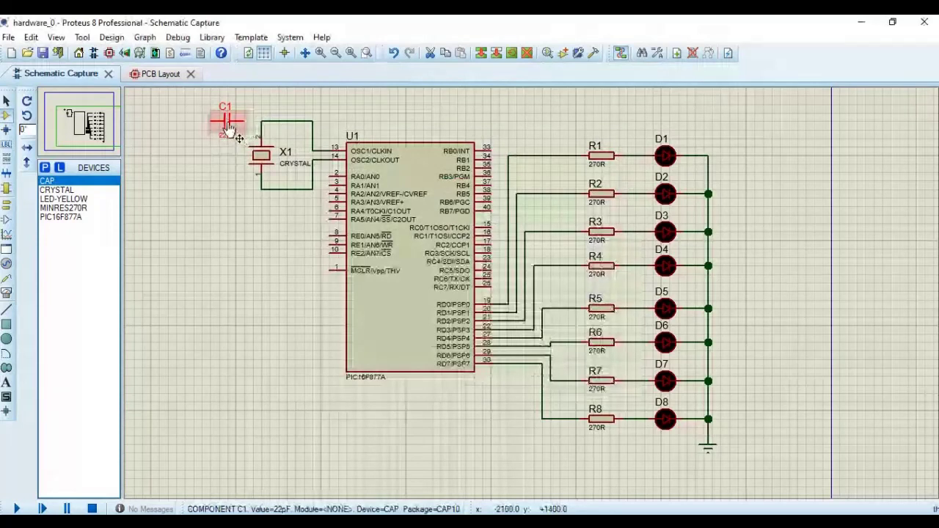
Copy capacitor C1 to a spot directly below it and wire both capacitors to the two ends of crystal X1.
left_click(229, 128)
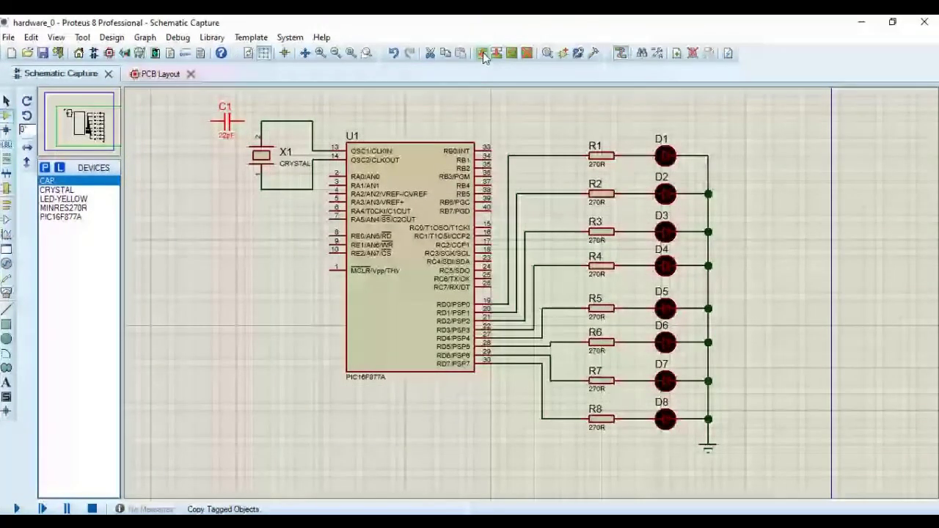
left_click(483, 55)
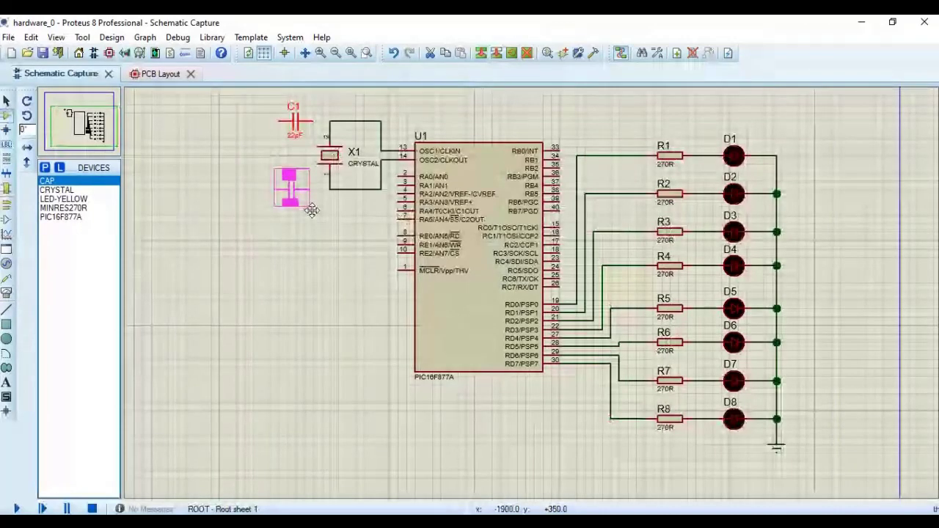
left_click(315, 207)
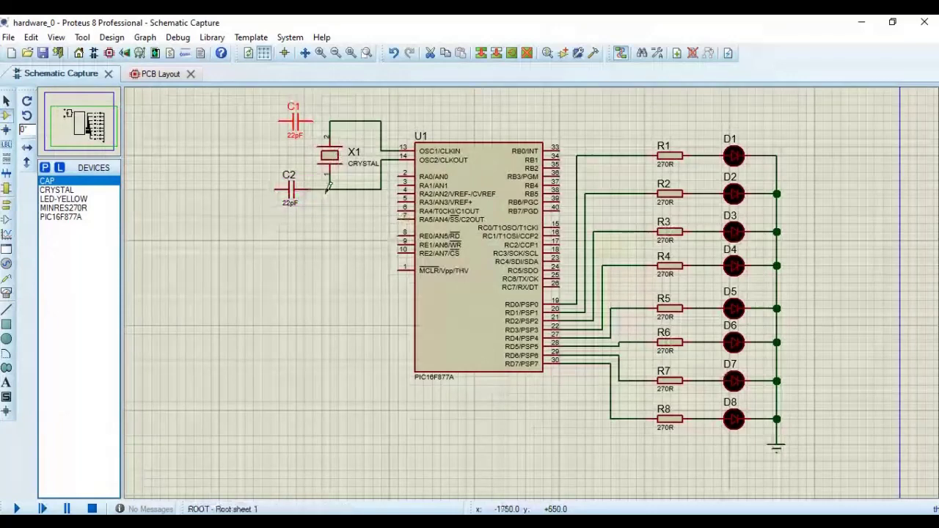
left_click(309, 189)
left_click(331, 190)
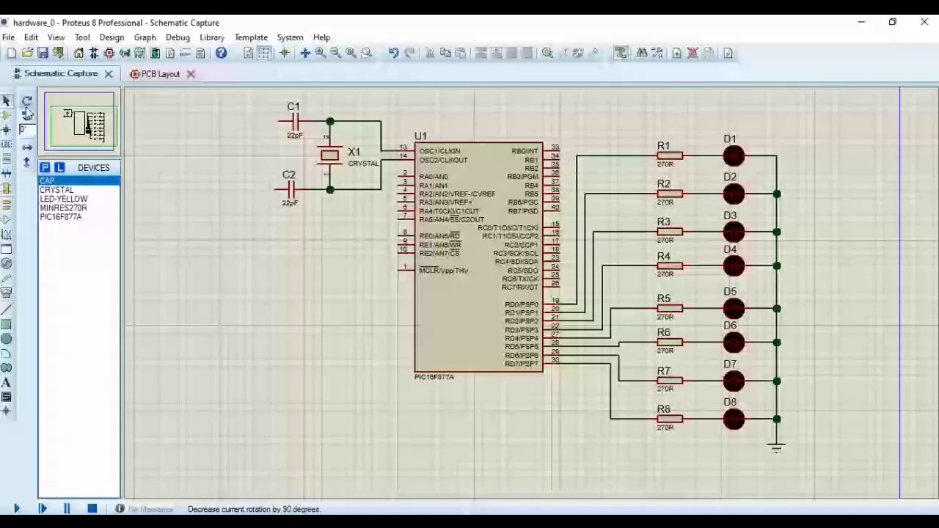
Move capacitor C1 slightly so that it lines up vertically with C2.
left_click(299, 128)
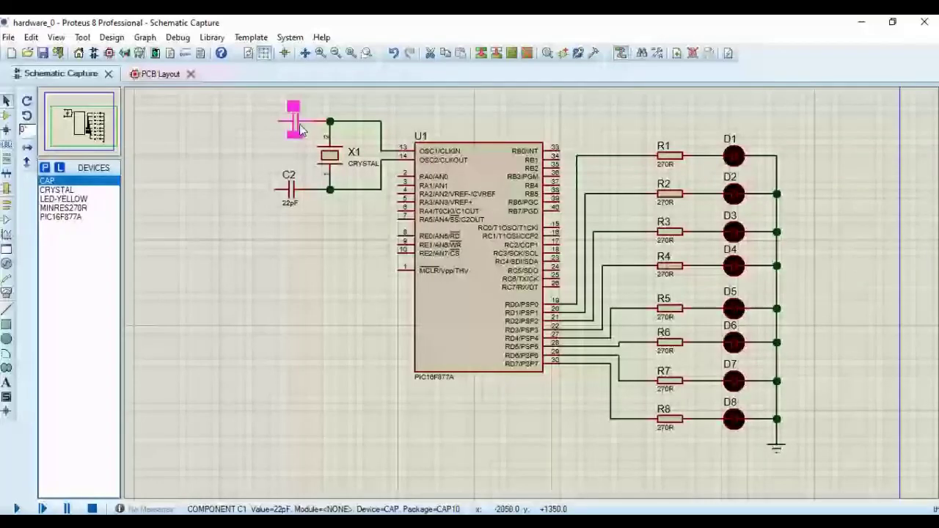
left_click_drag(301, 129, 294, 131)
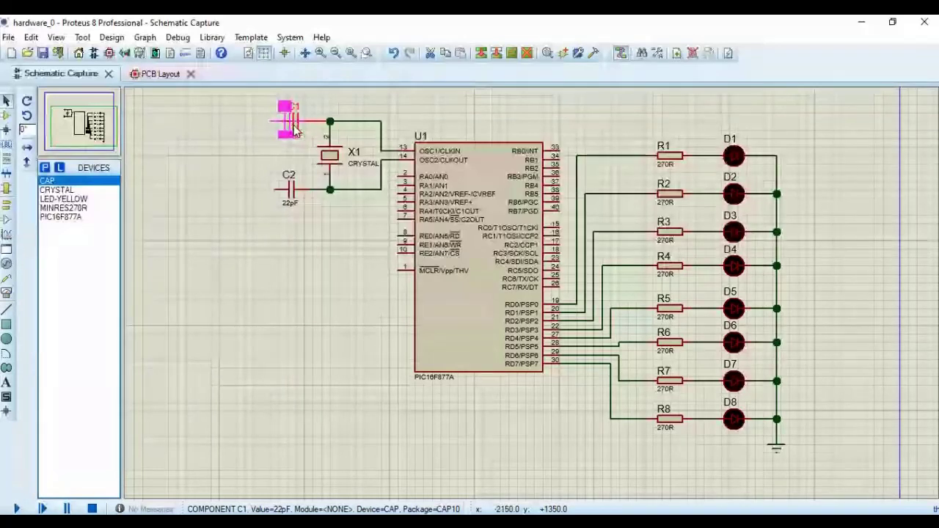
left_click(294, 142)
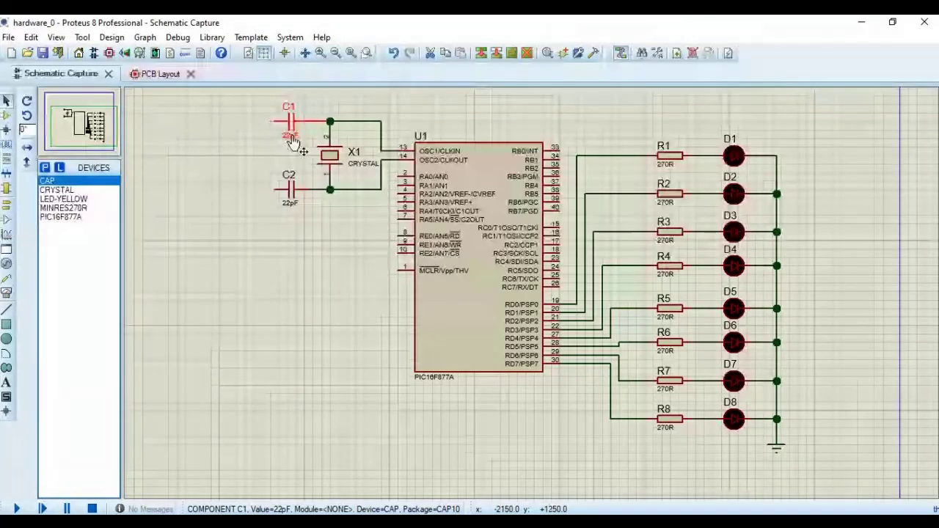
left_click(207, 279)
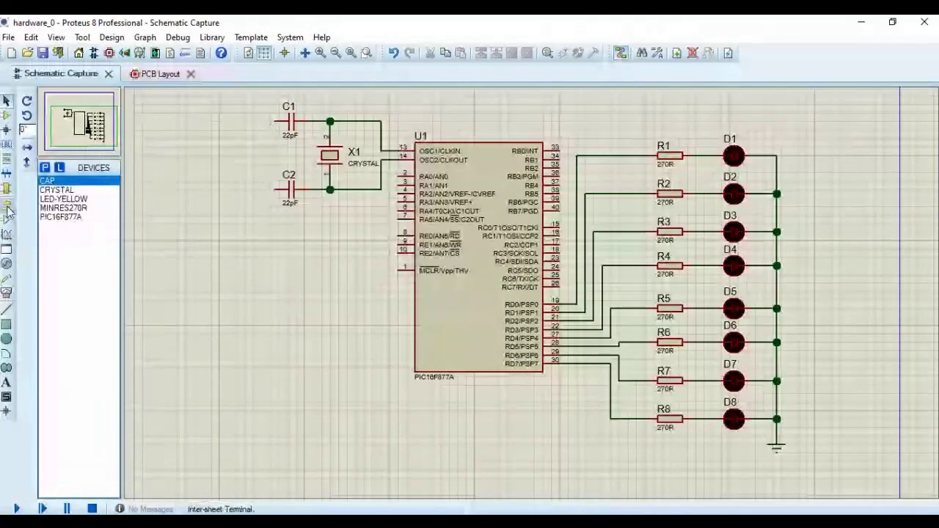
Place a GROUND terminal below and to the left of C2 and wire the free ends of C1 and C2 to it.
left_click(7, 209)
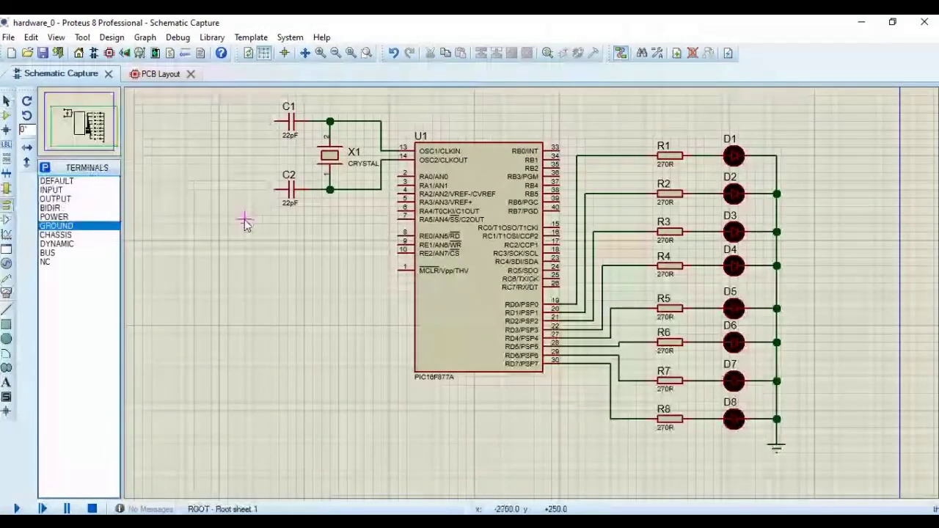
left_click(245, 223)
left_click(244, 217)
left_click(275, 121)
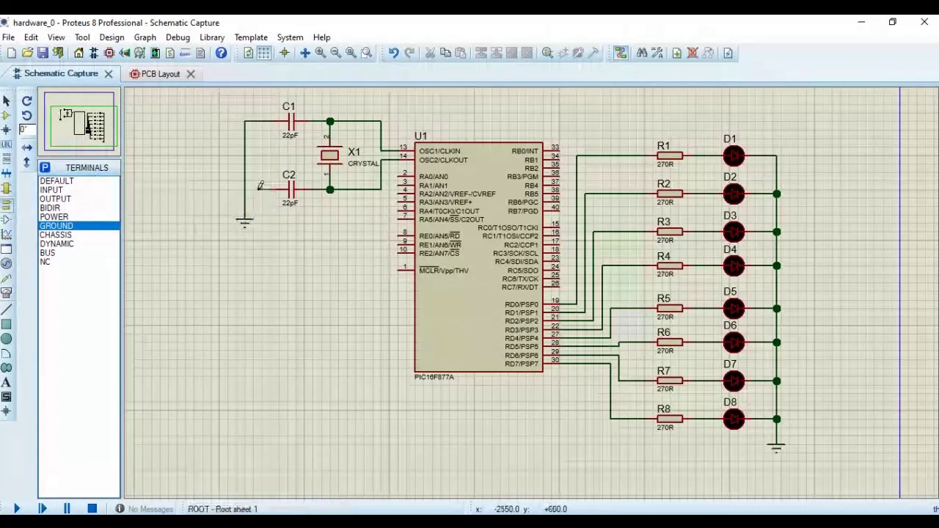
left_click(276, 190)
left_click(244, 190)
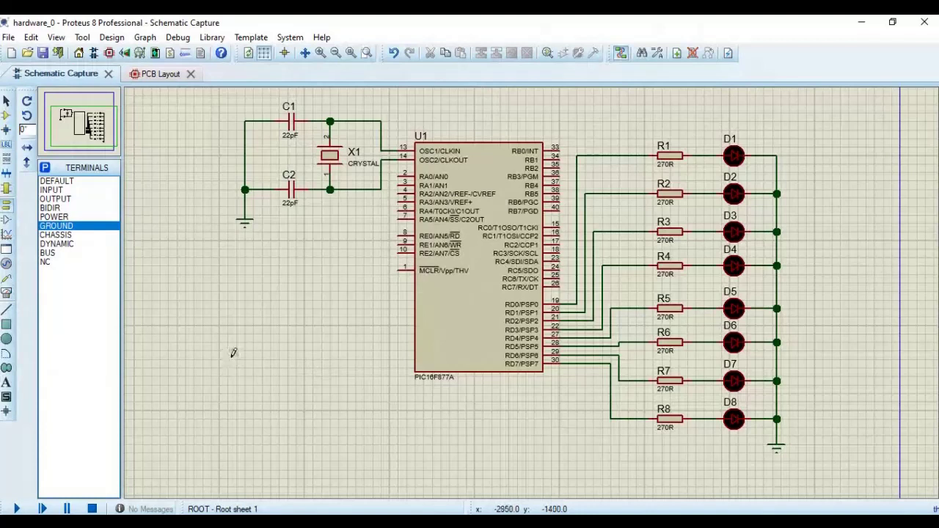
Search the device library for "conn-sil", pick CONN-SIL2 and place it, mirrored horizontally, below the capacitors' ground terminal.
left_click(7, 116)
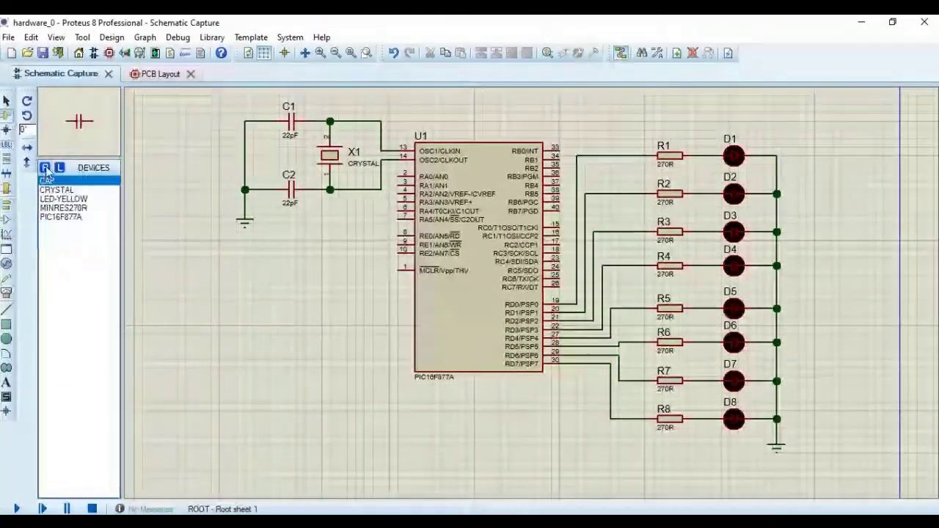
left_click(45, 168)
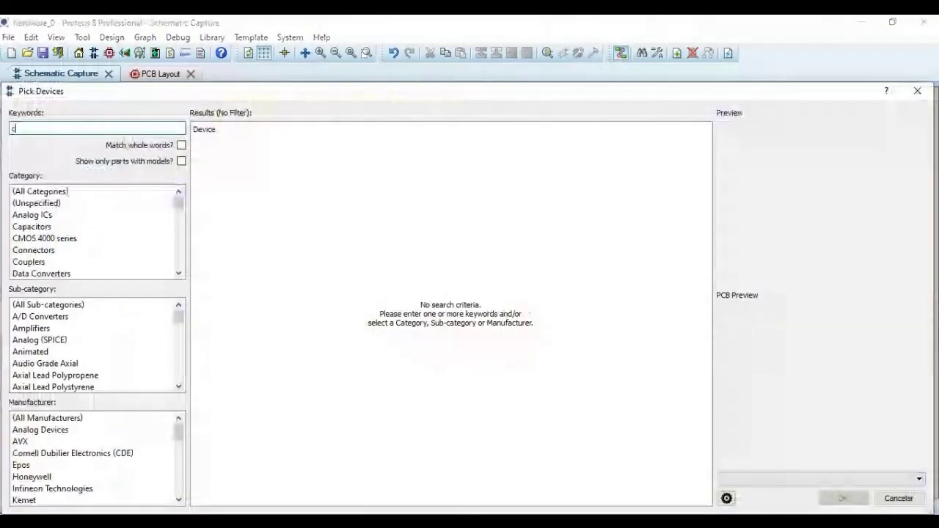
type("co")
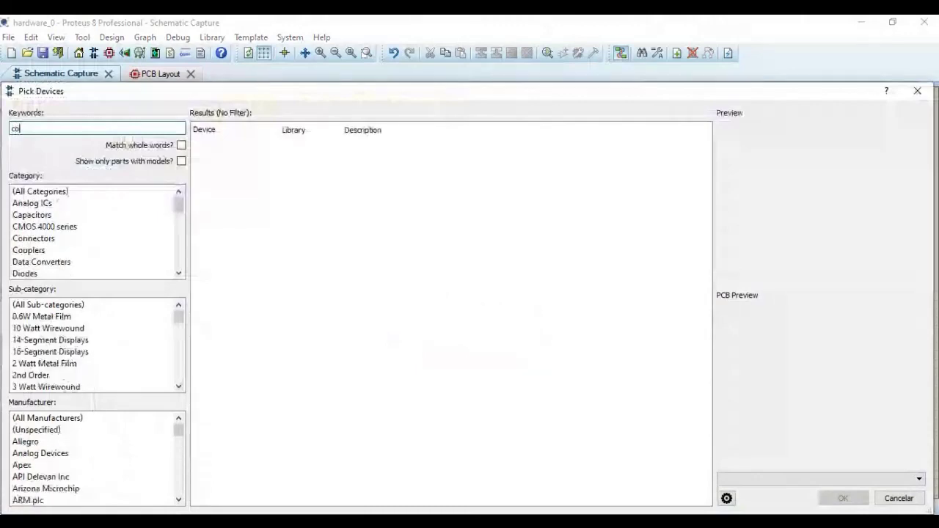
type("nn")
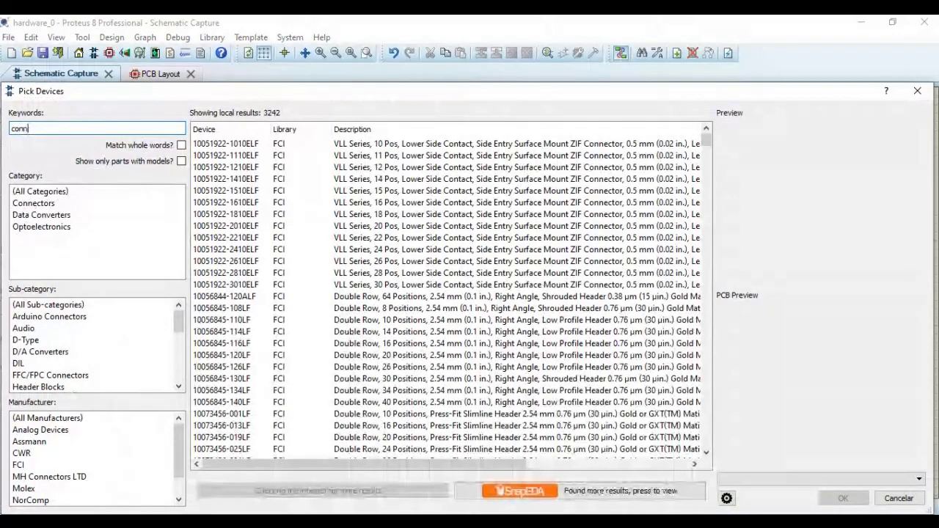
type("-")
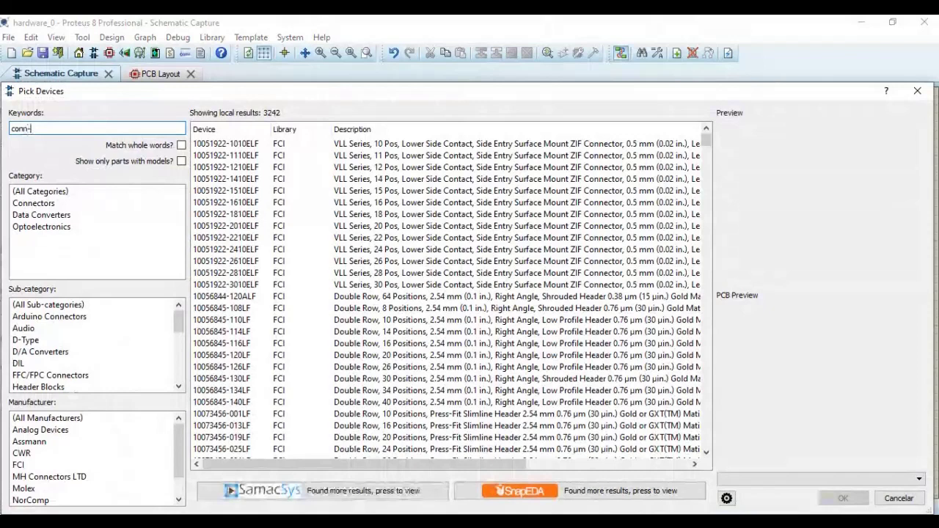
type("sil")
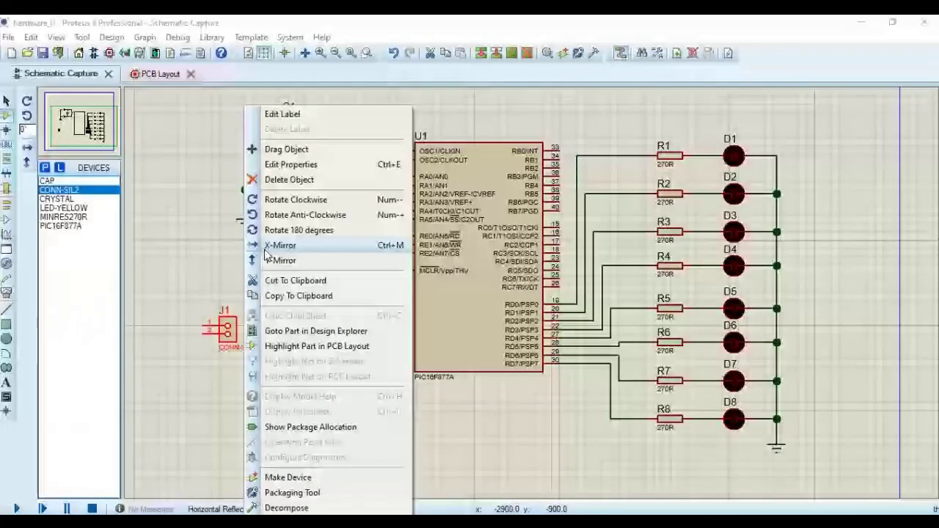
left_click(179, 331)
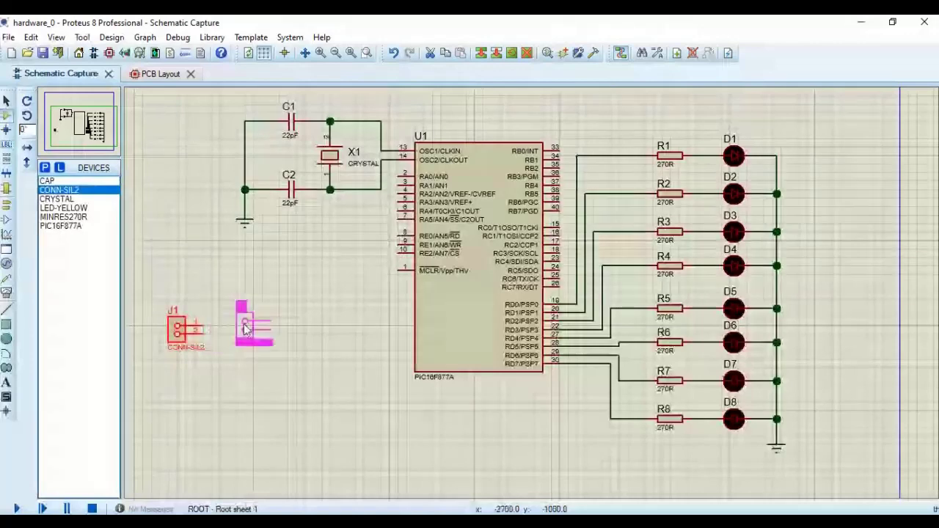
left_click(246, 328)
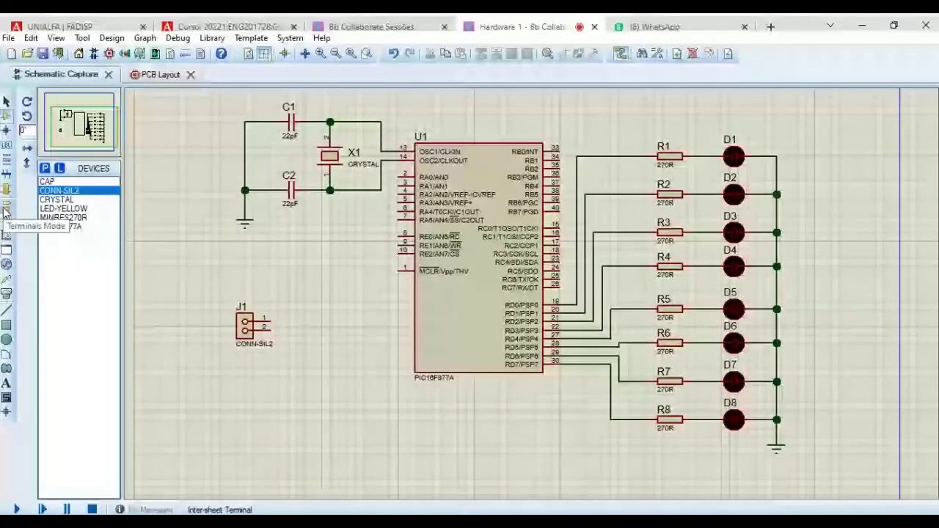
Place a POWER terminal above connector J1, wire it to pin 1, and select the GROUND terminal.
left_click(6, 212)
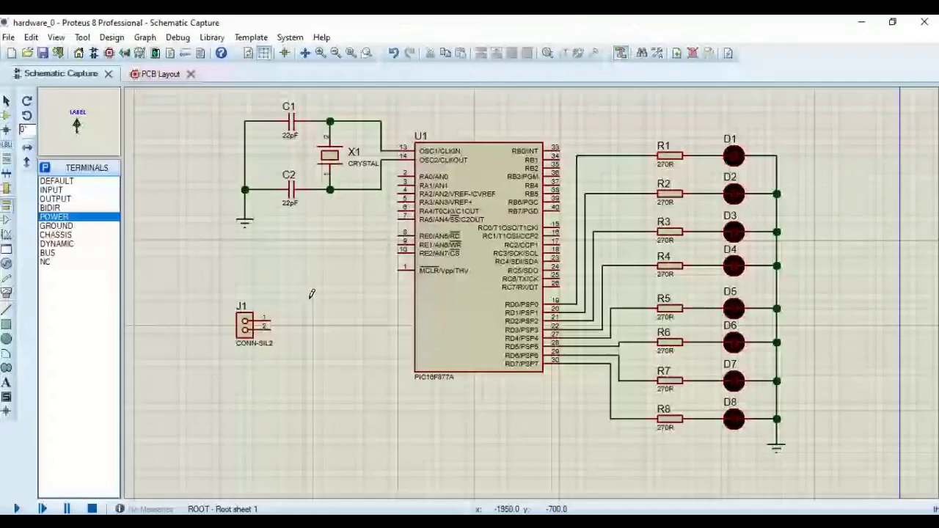
left_click(312, 293)
left_click(288, 291)
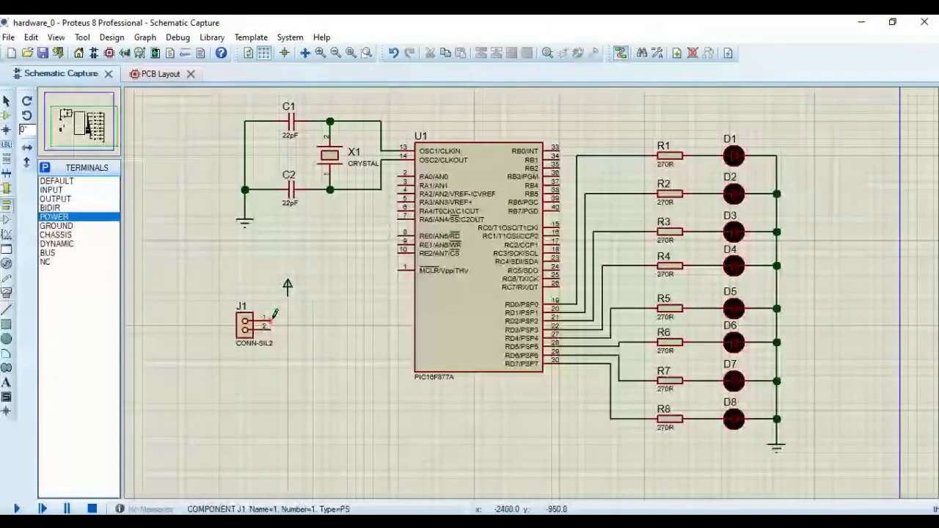
left_click(272, 317)
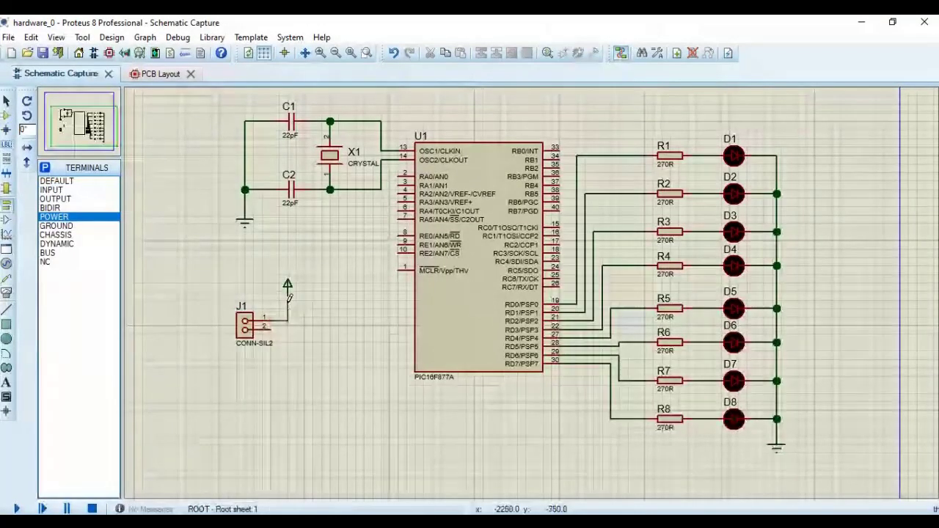
left_click(288, 290)
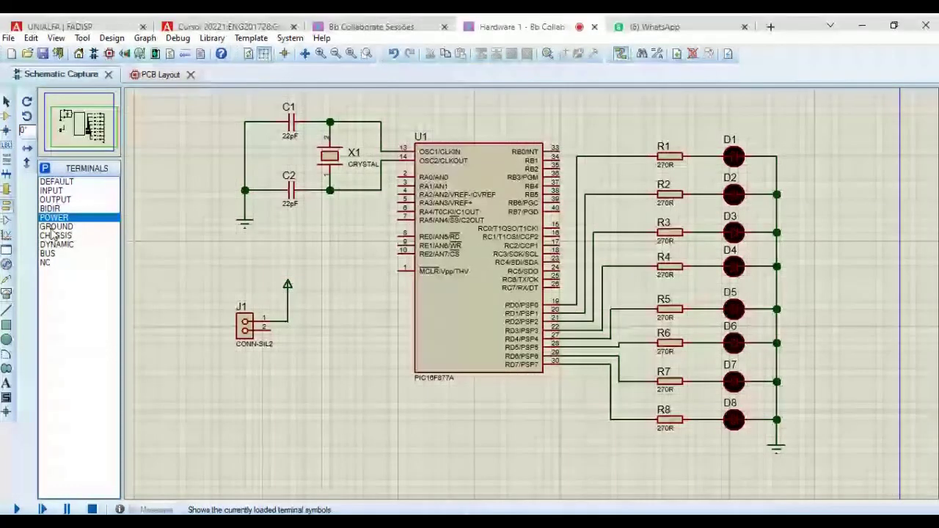
left_click(53, 227)
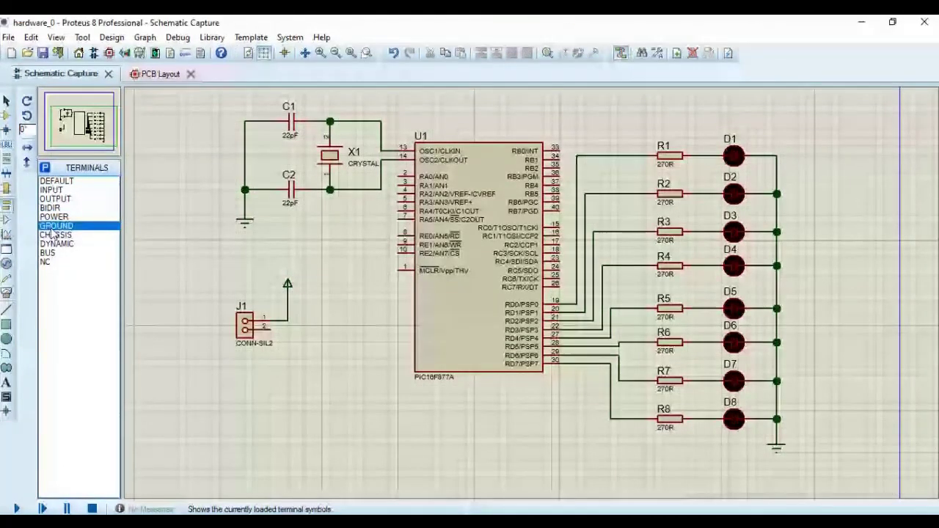
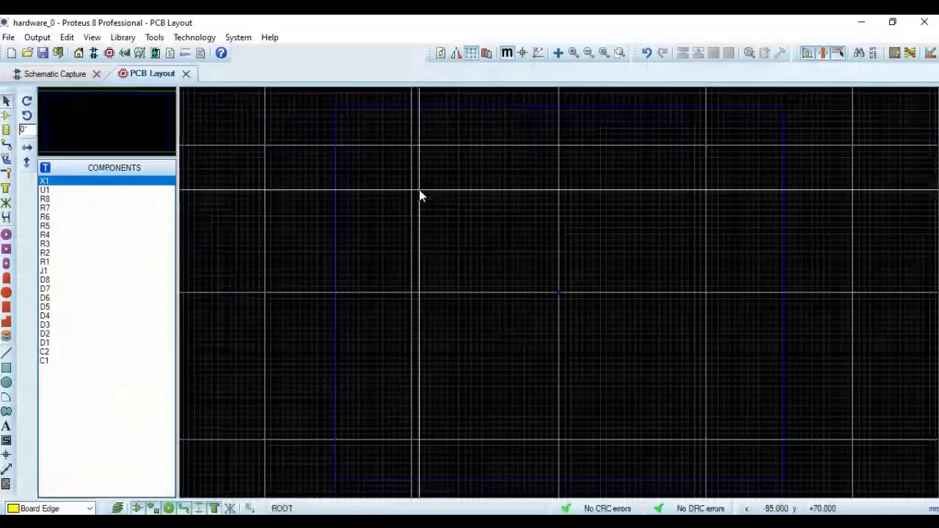
mouse_move(419, 189)
left_mouse_down()
mouse_move(726, 416)
mouse_move(720, 421)
left_mouse_up()
key("Escape")
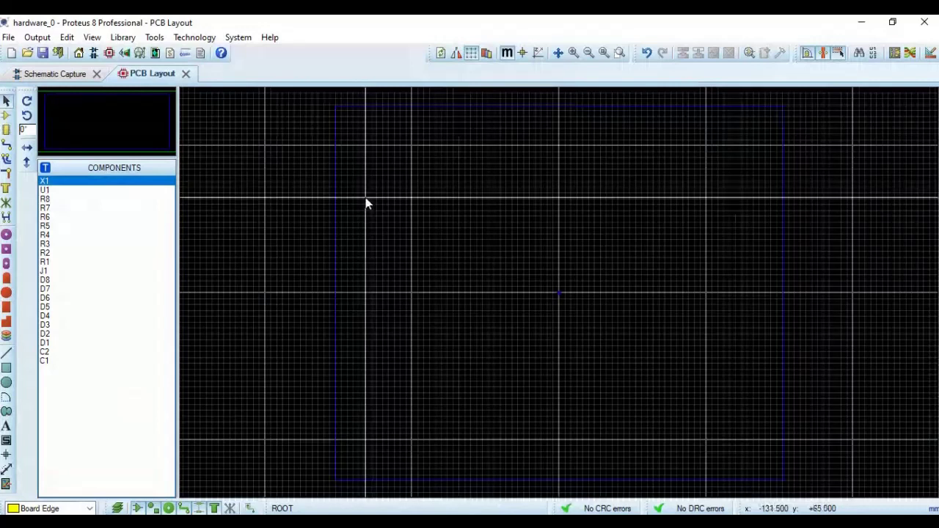
left_click(430, 187)
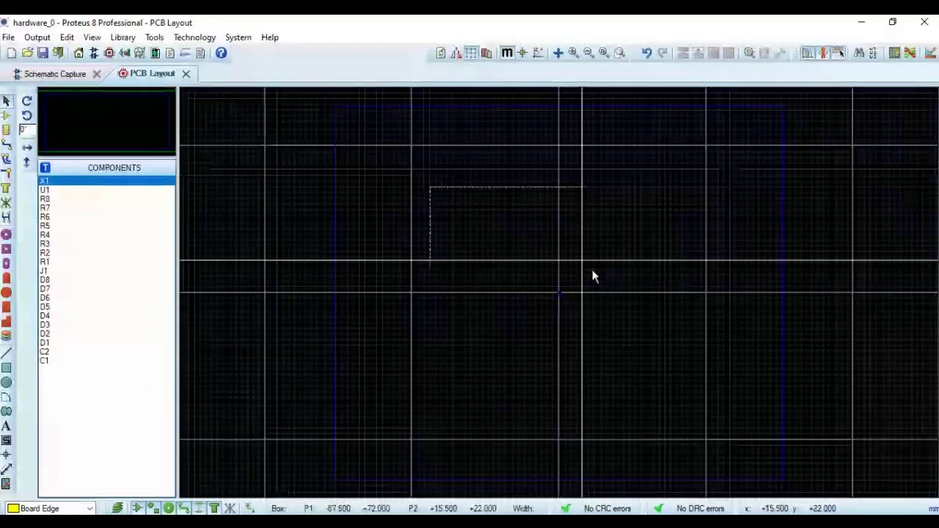
key("Escape")
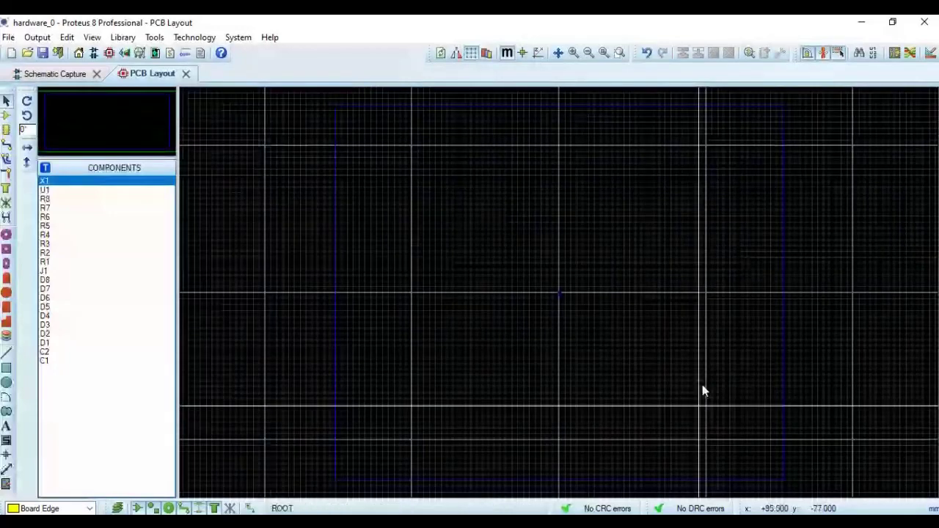
left_click(404, 189)
key("Escape")
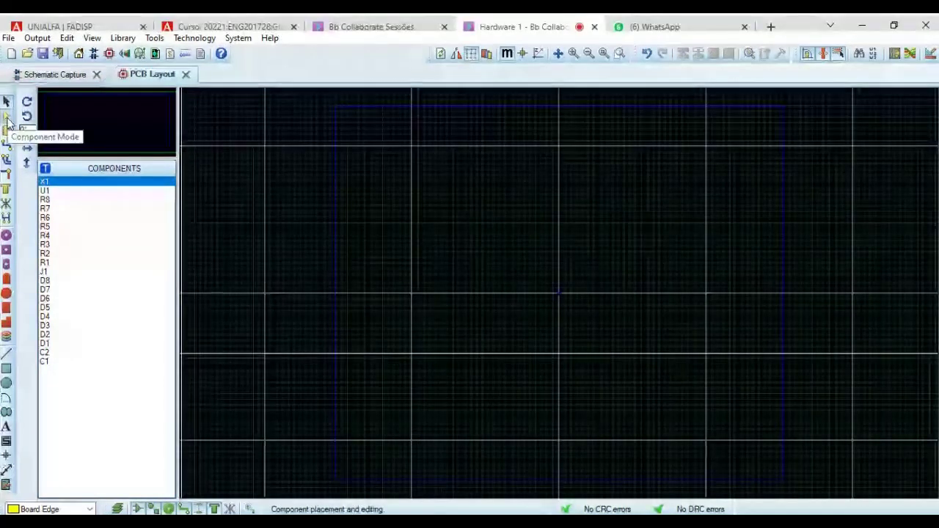
left_click(8, 130)
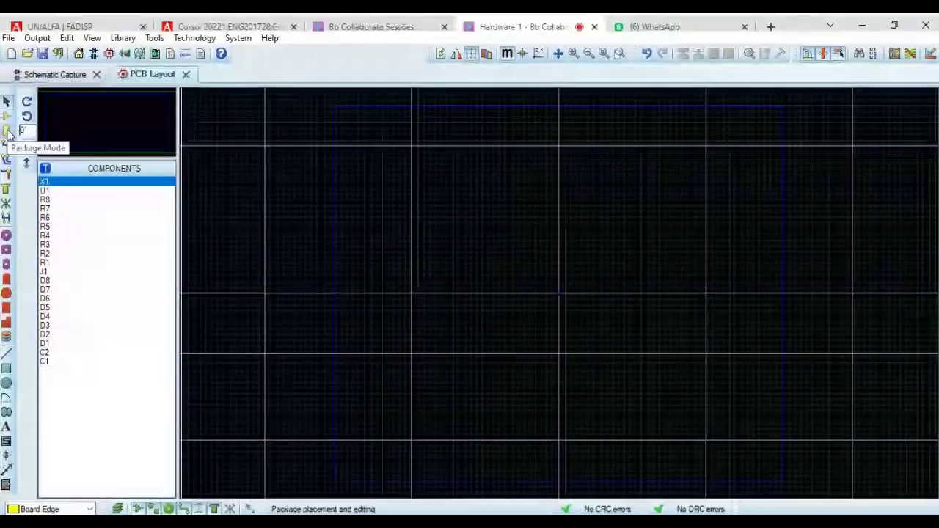
left_click(7, 116)
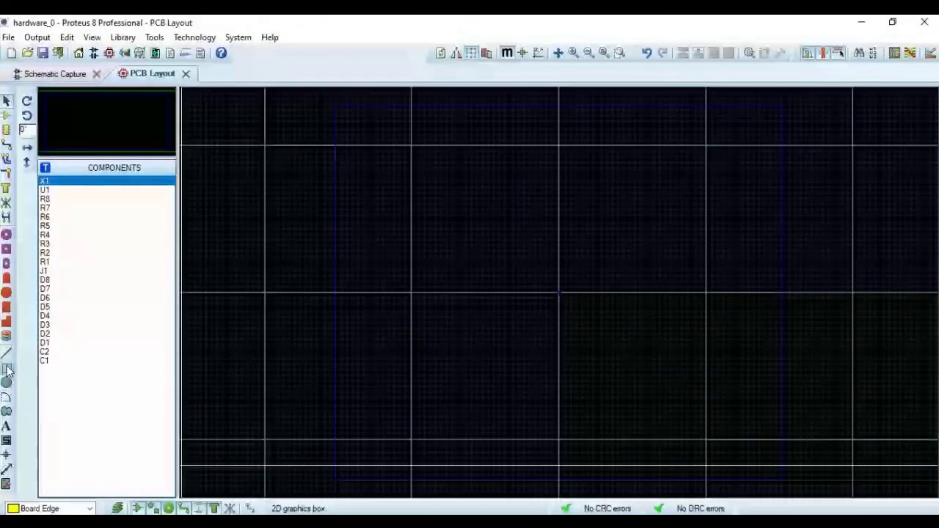
Draw a 2D graphics box about 213 by 195 mm on the Top Silk layer inside the work area and undo it.
left_click(6, 369)
left_click(401, 140)
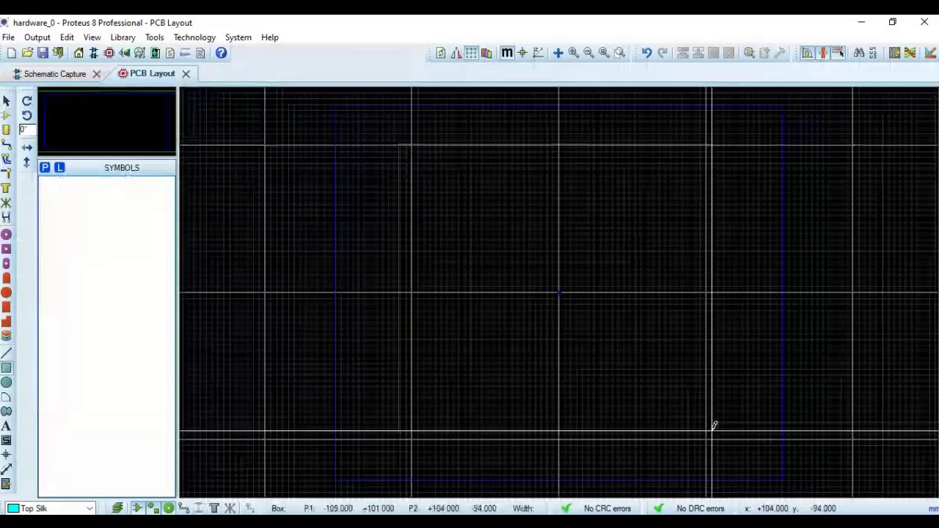
left_click(713, 427)
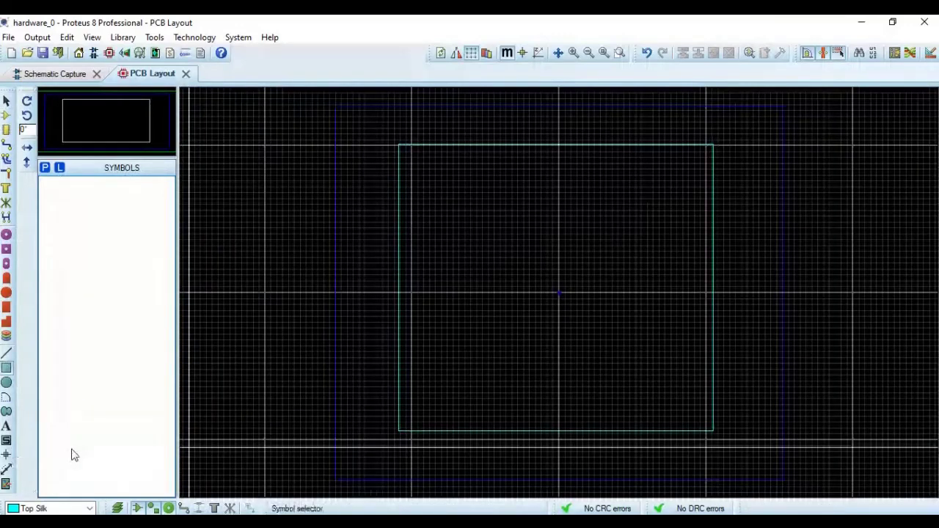
key("ctrl+z")
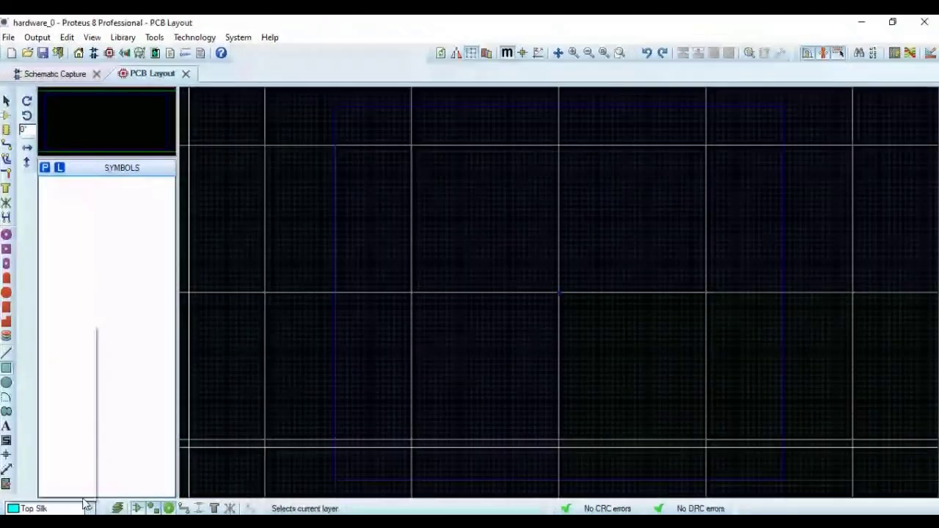
Draw the board outline as a large rectangle on the Board Edge layer inside the blue work area.
left_click(44, 440)
left_click(400, 177)
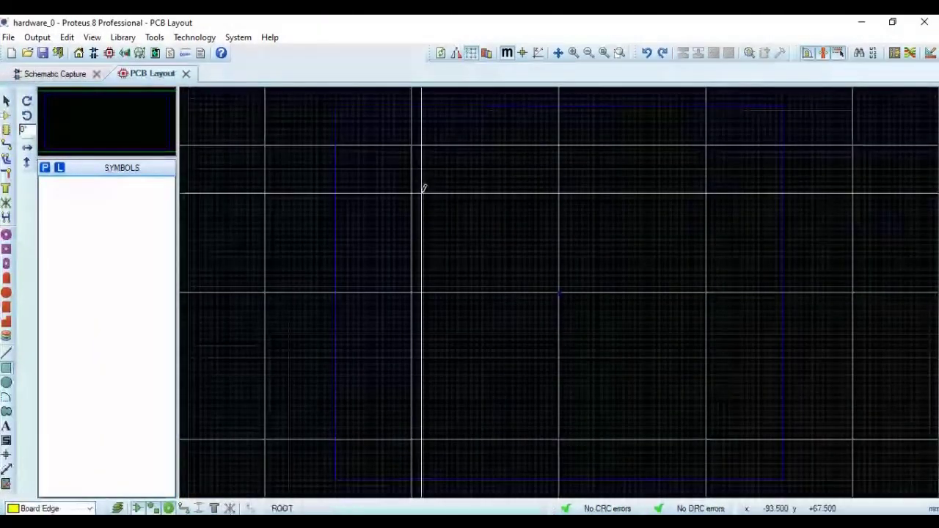
left_click(747, 439)
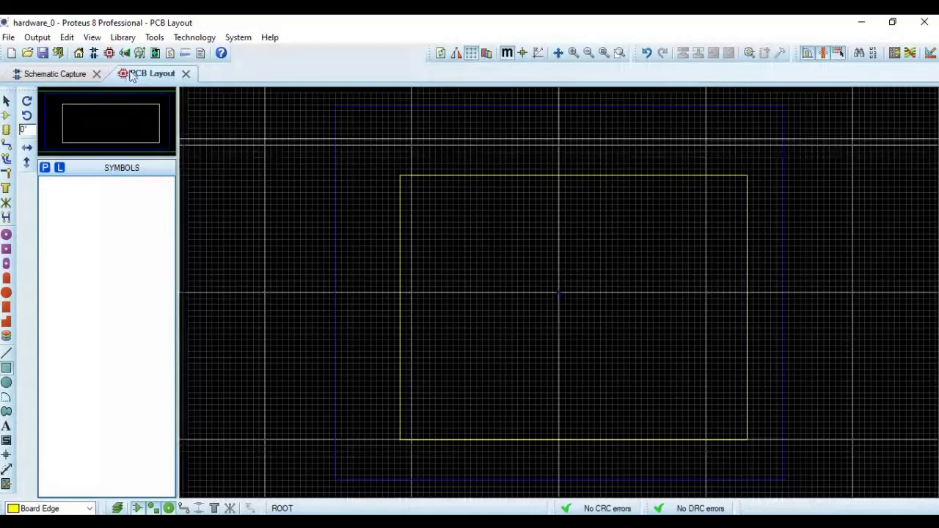
Auto-place all listed components, including X1, on the board with horizontal DIL rotation and a 50th placement grid.
left_click(154, 37)
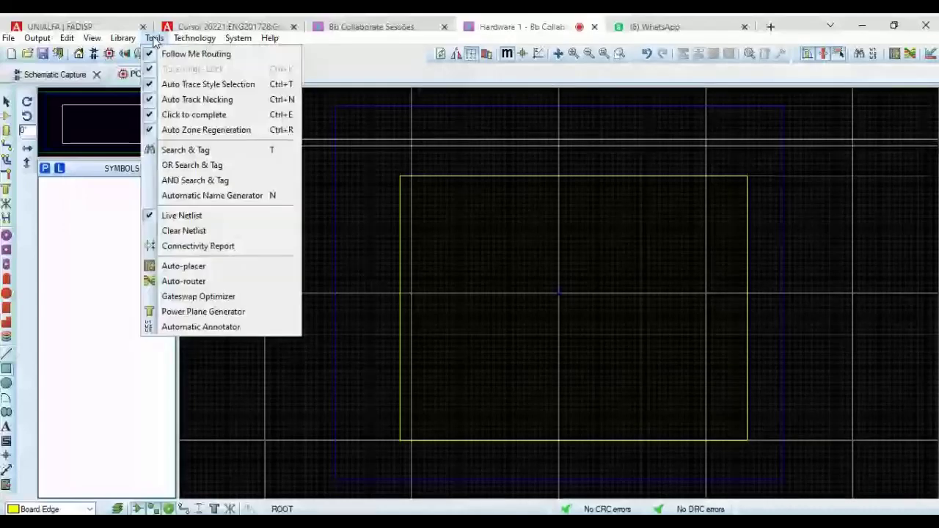
left_click(214, 268)
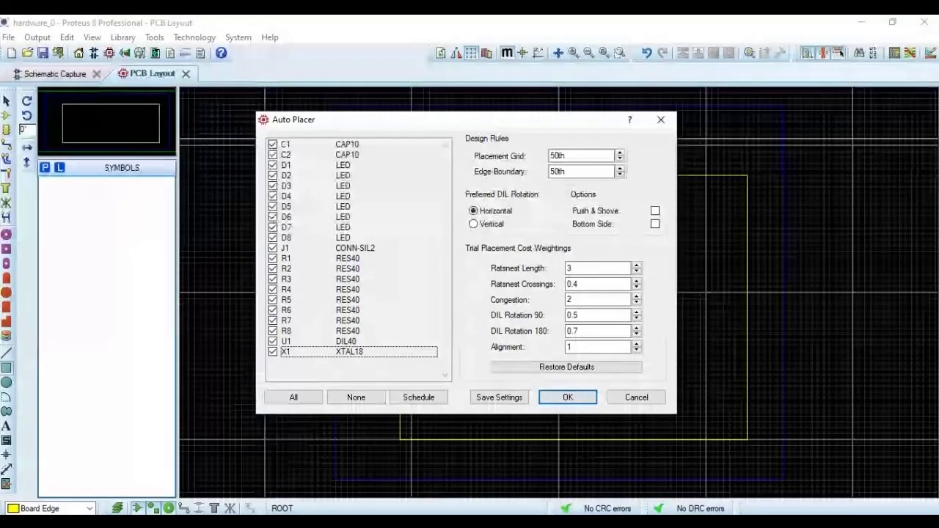
key("space")
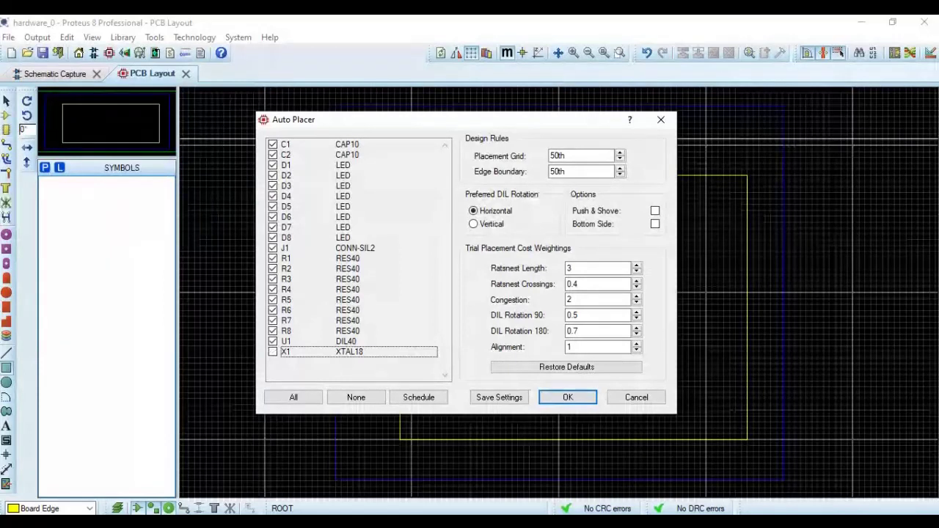
key("space")
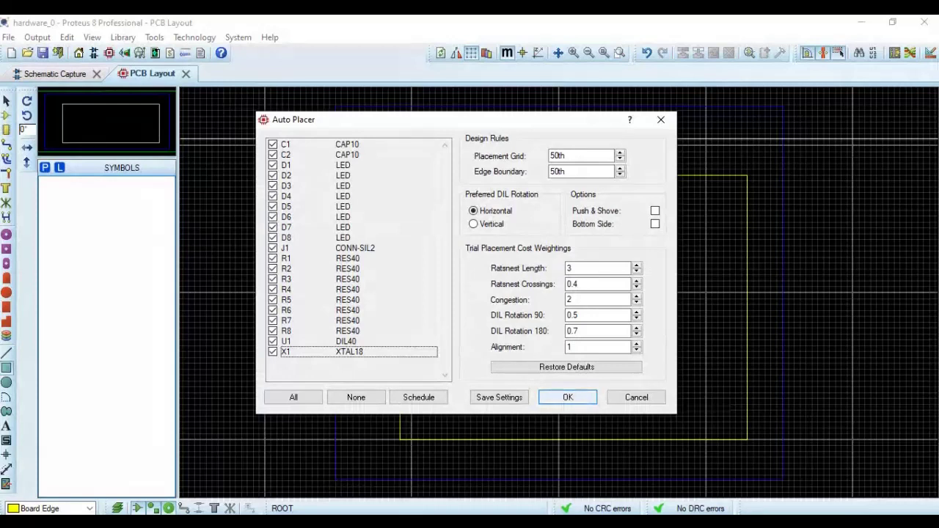
left_click(573, 399)
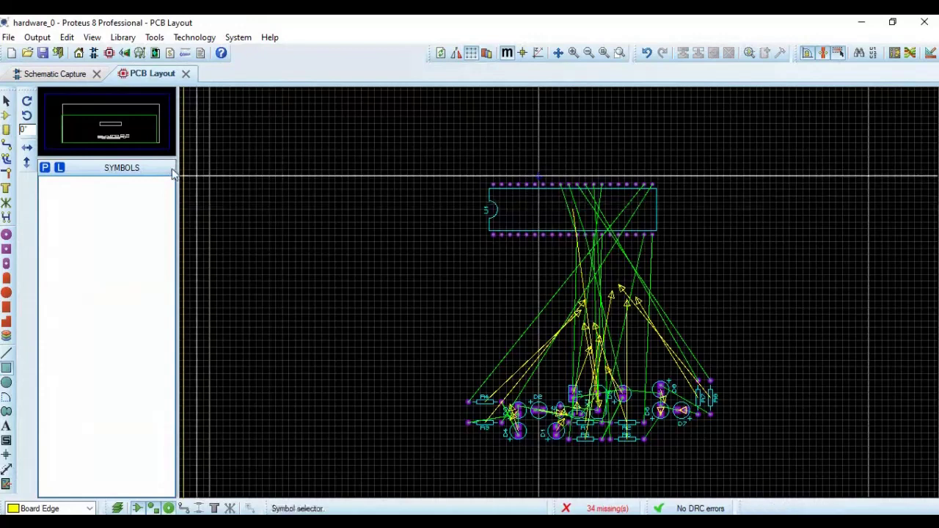
Compare the schematic with the board layout and examine U1's pin numbering and its ratsnest connections to the placed parts.
left_click(63, 74)
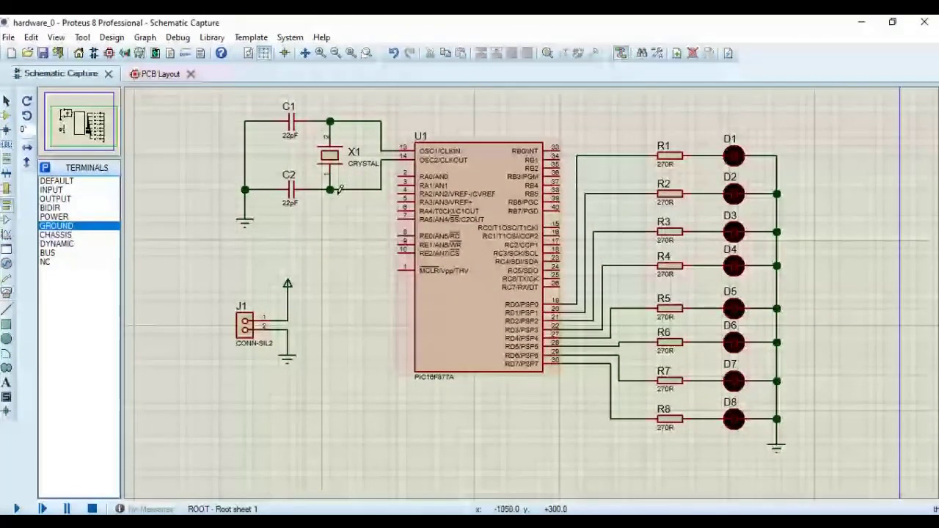
left_click(163, 74)
scroll(561, 288, "up", 5)
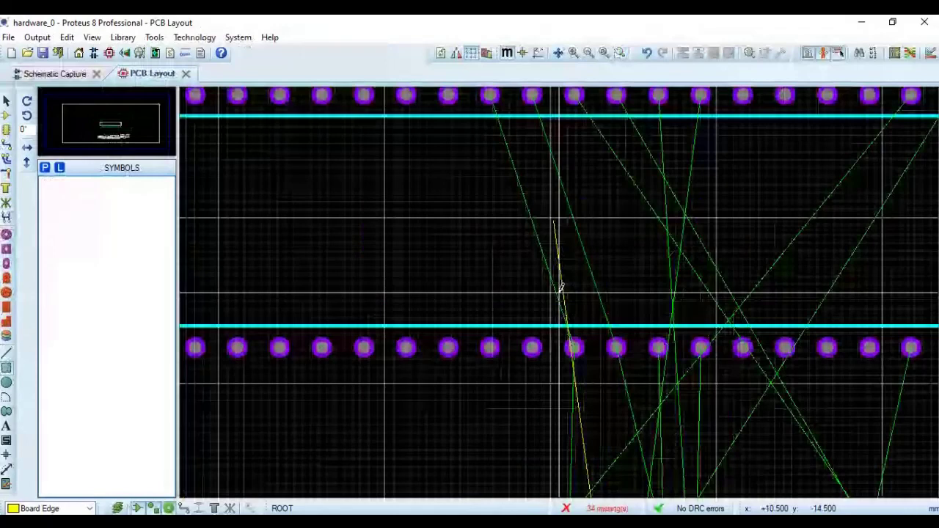
scroll(553, 382, "up", 2)
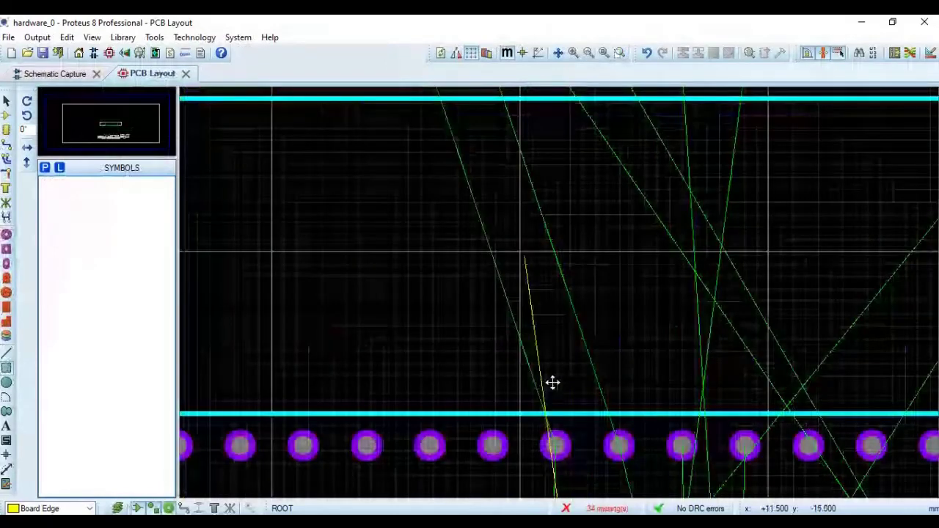
middle_click_drag(552, 382, 525, 492)
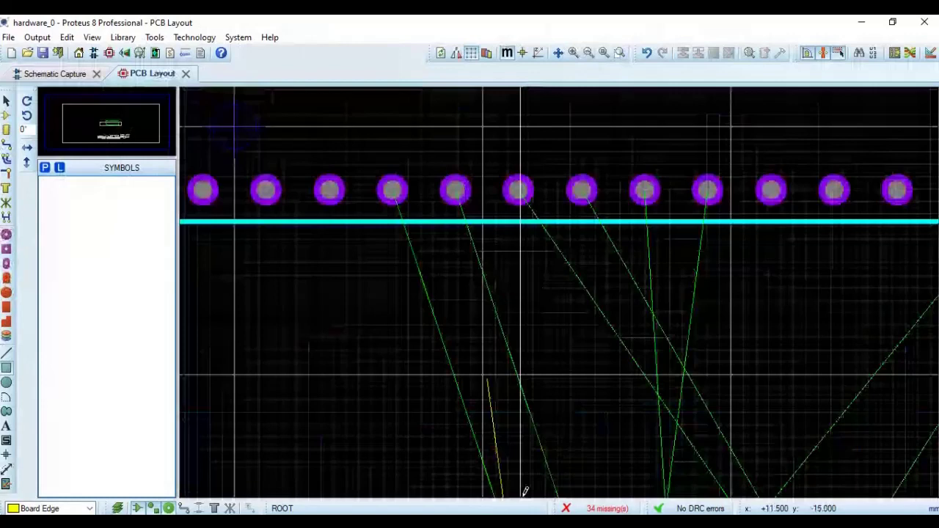
scroll(526, 492, "down", 2)
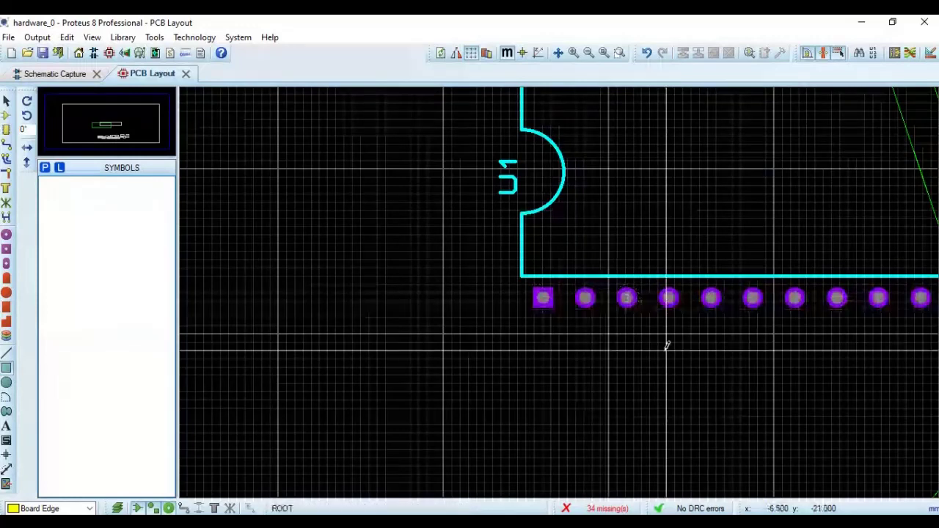
middle_click_drag(667, 345, 647, 499)
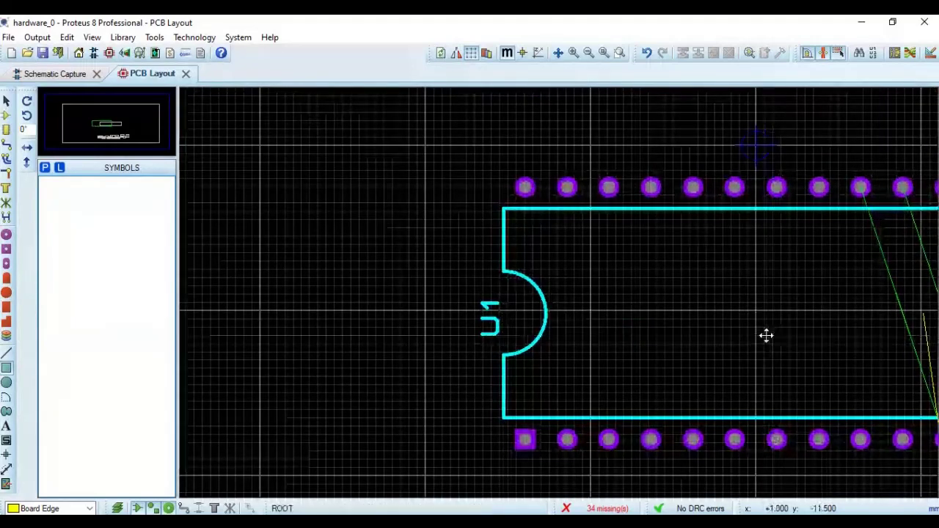
left_click_drag(766, 335, 521, 233)
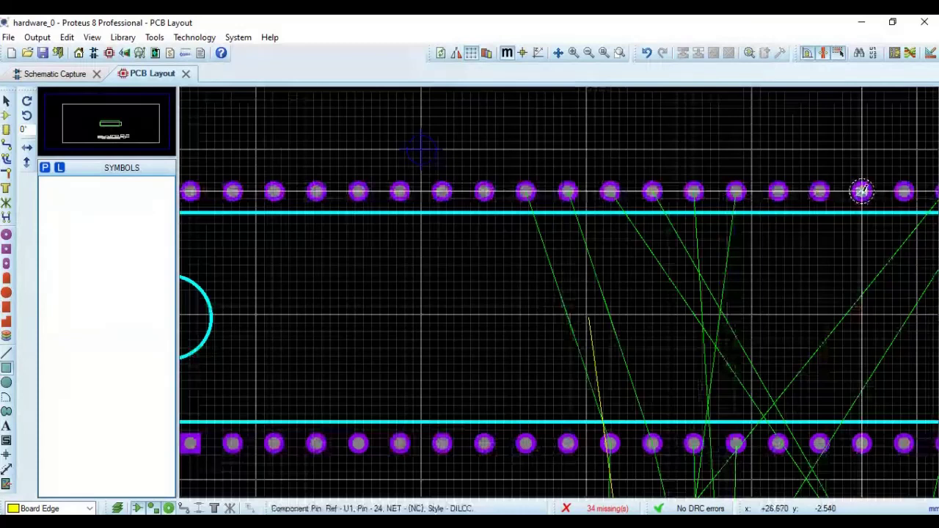
scroll(862, 192, "down", 1)
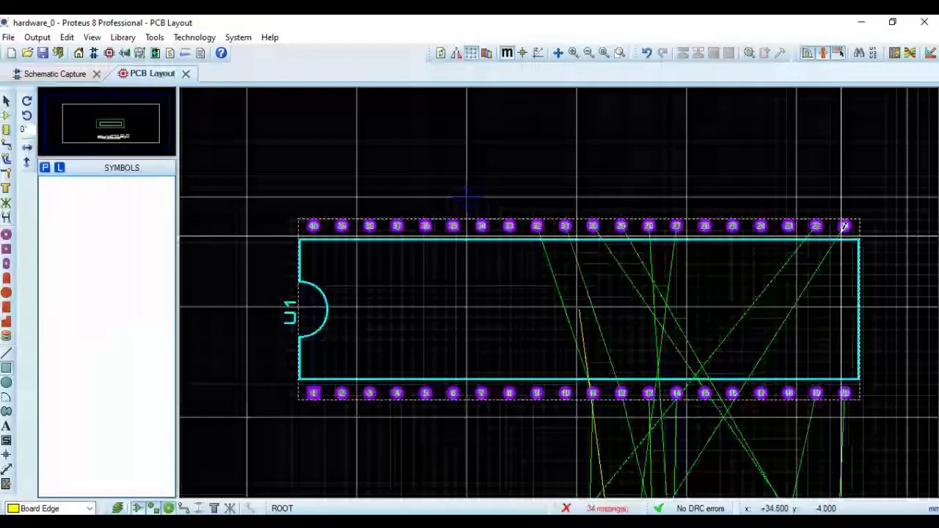
scroll(530, 220, "down", 2)
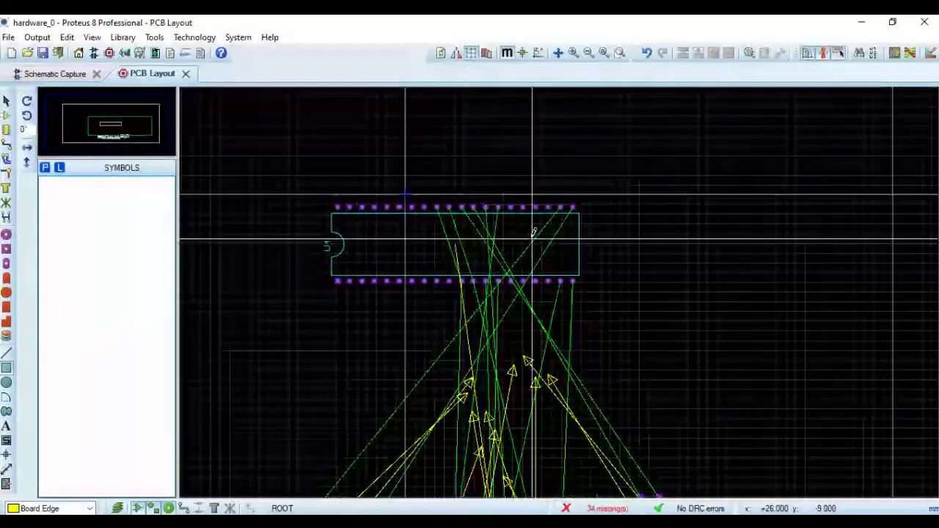
left_click(533, 232)
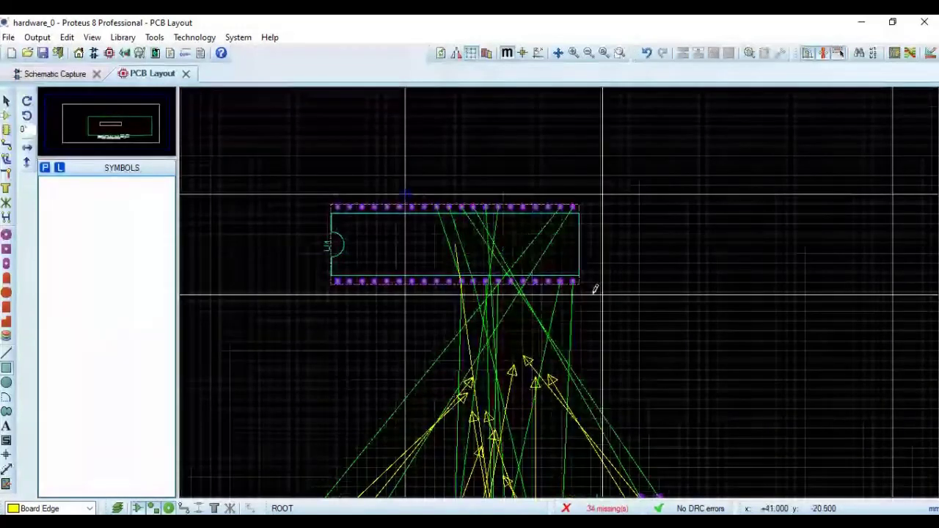
scroll(530, 261, "down", 1)
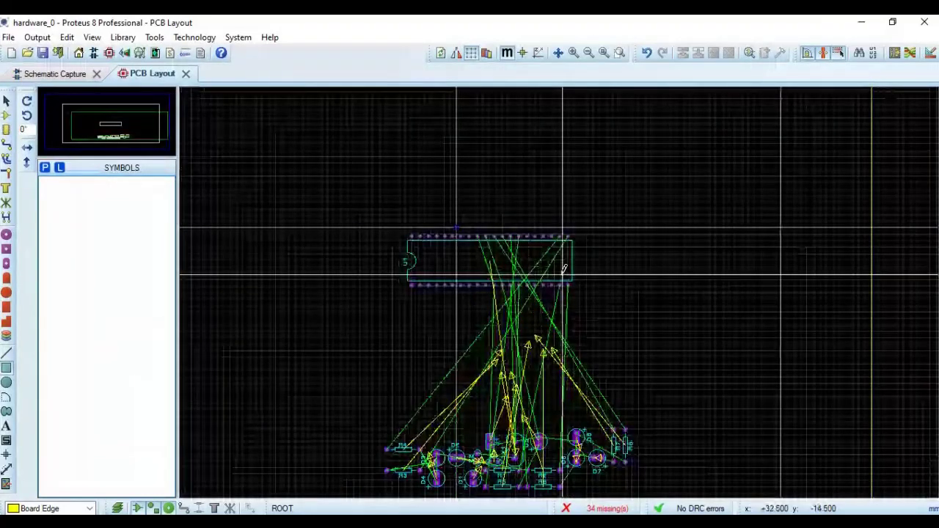
middle_click_drag(564, 268, 539, 275)
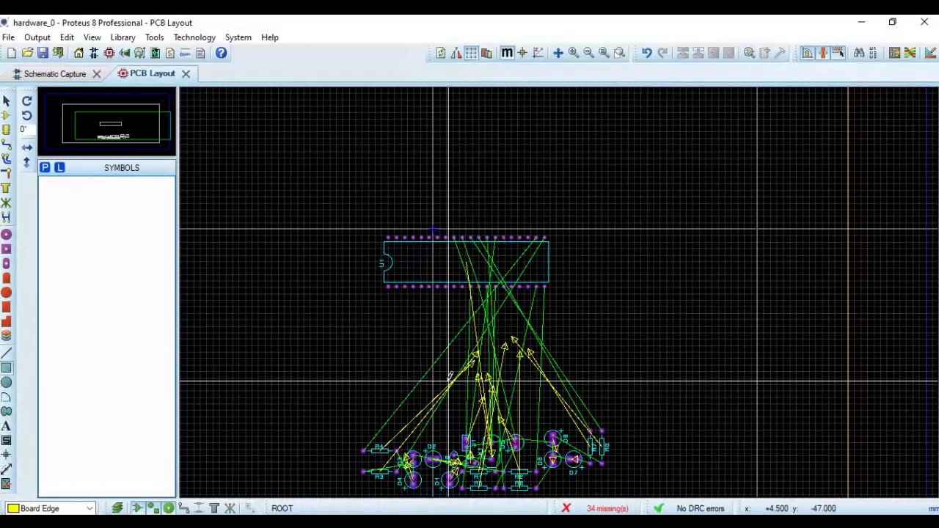
Move resistor R8 above U1's upper pin row and rotate it anti-clockwise, with its left pin above its connected U1 pin.
left_click(7, 115)
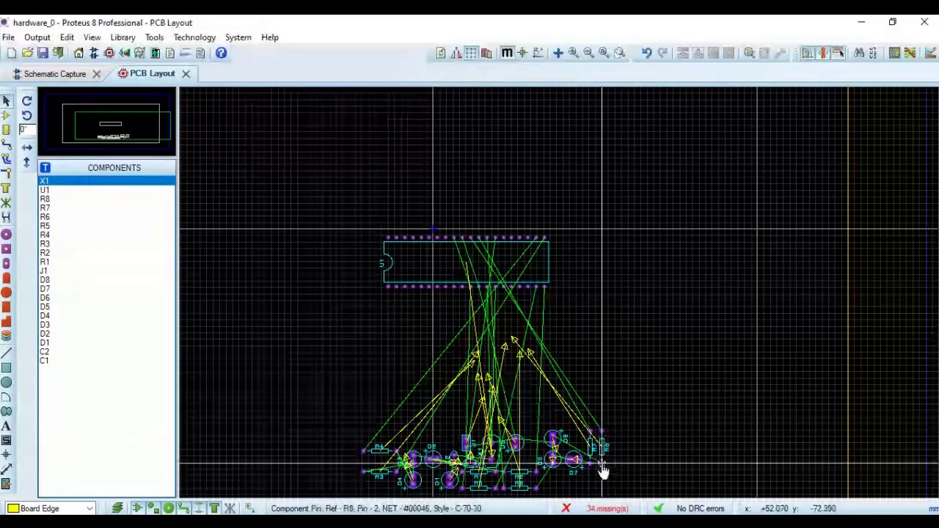
left_click(601, 470)
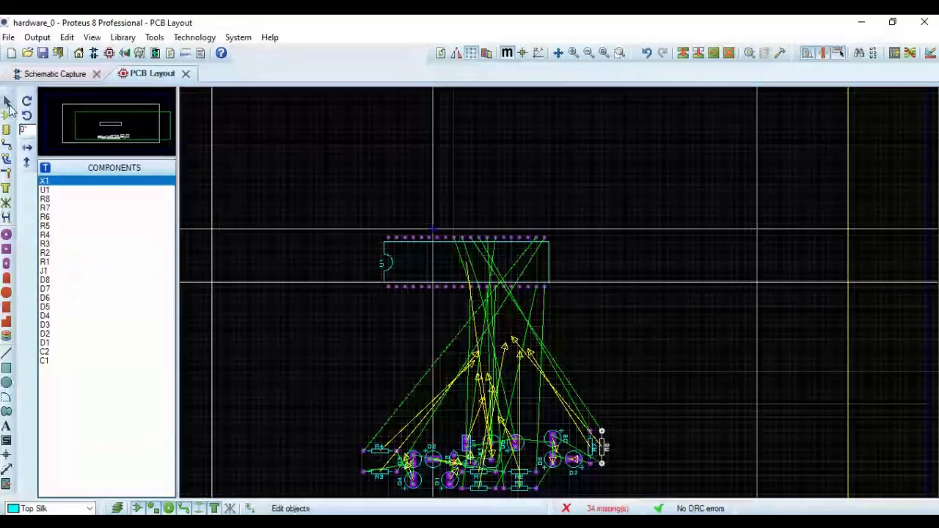
left_click(602, 462)
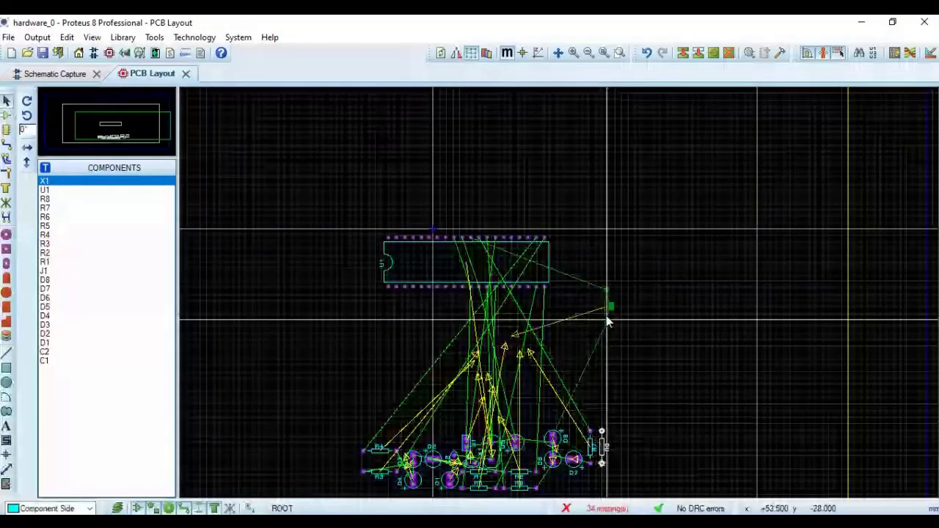
left_click_drag(608, 321, 595, 167)
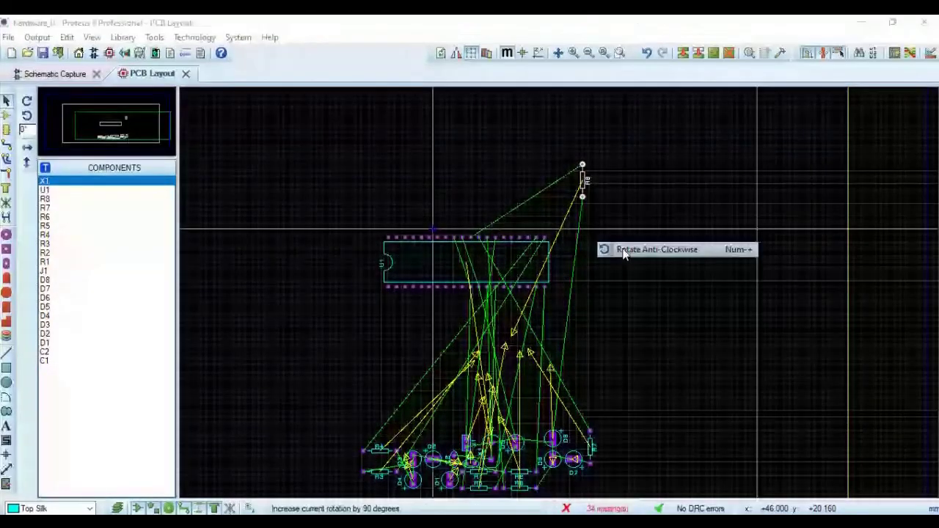
left_click(623, 251)
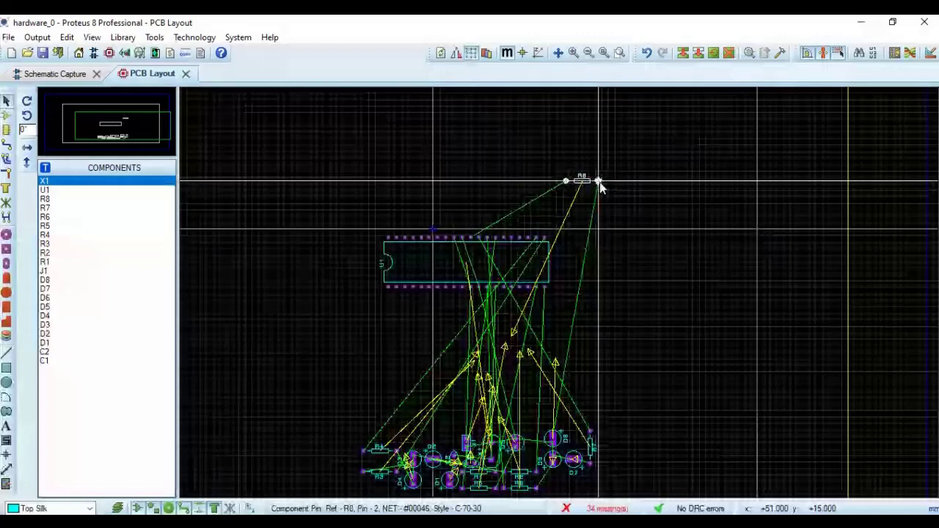
left_click_drag(600, 182, 503, 178)
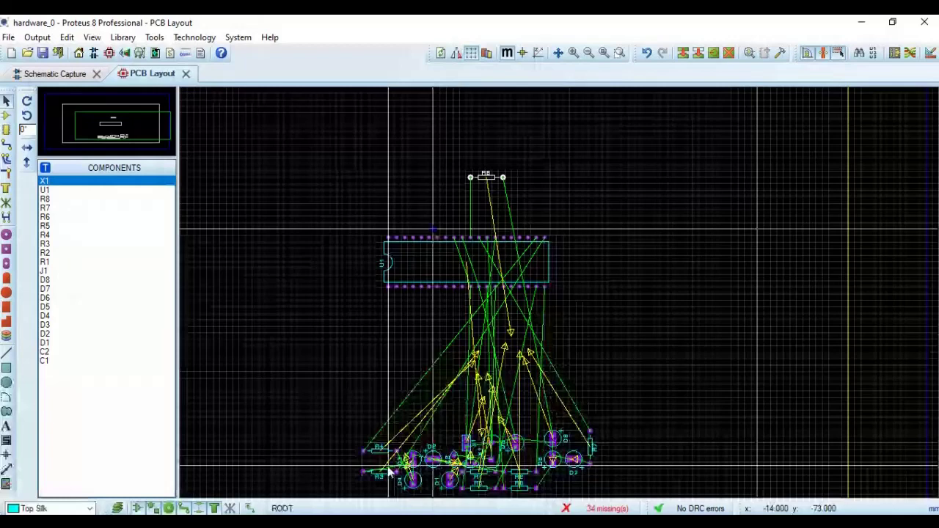
Move LED D8 to the right of R8 and rotate it anti-clockwise, aligning its anode horizontally with R8's right pin.
scroll(559, 314, "down", 3, "ctrl")
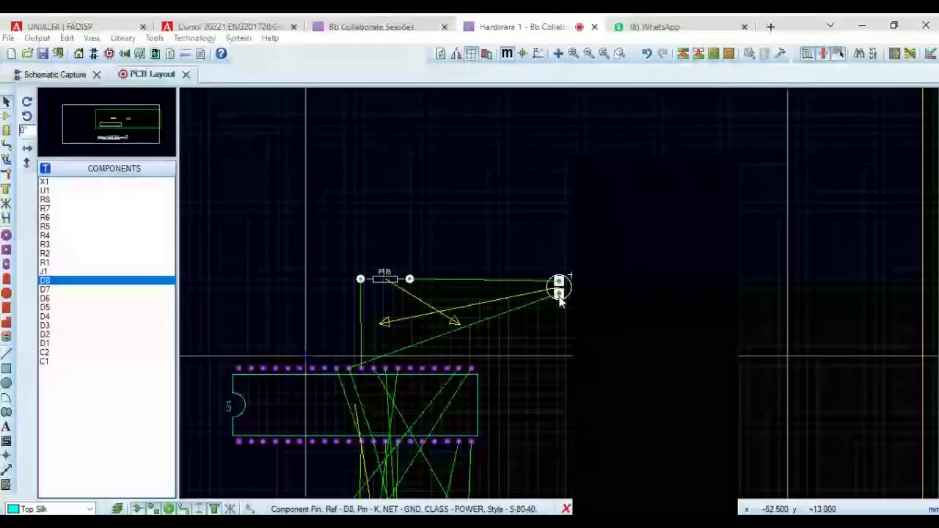
right_click(560, 297)
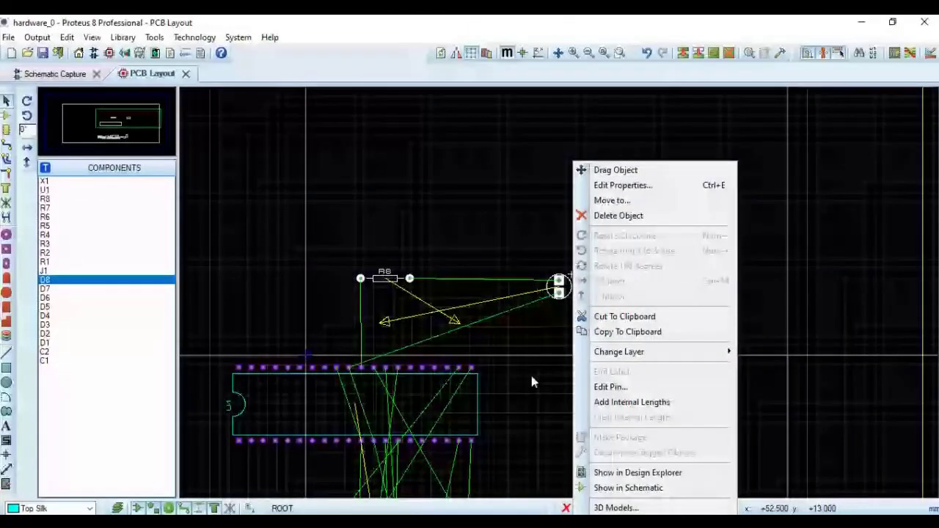
left_click(559, 292)
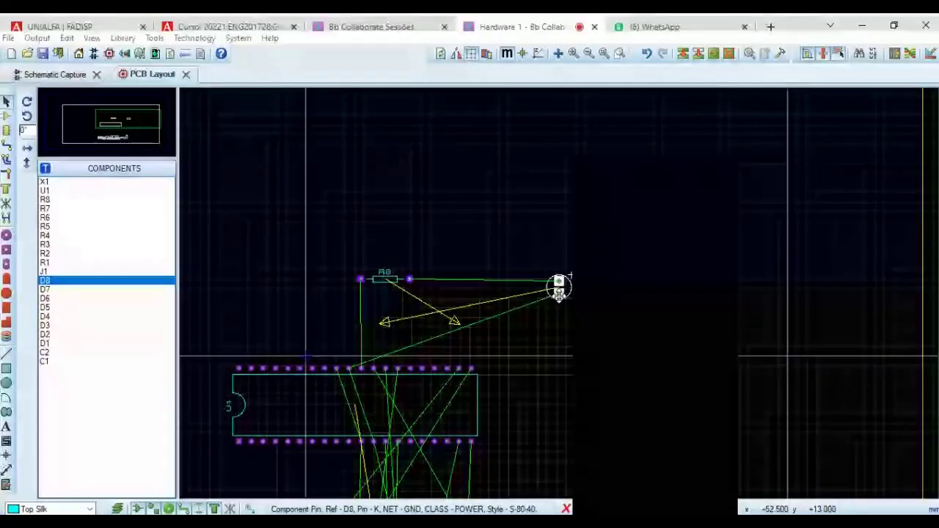
right_click(559, 290)
left_click(602, 251)
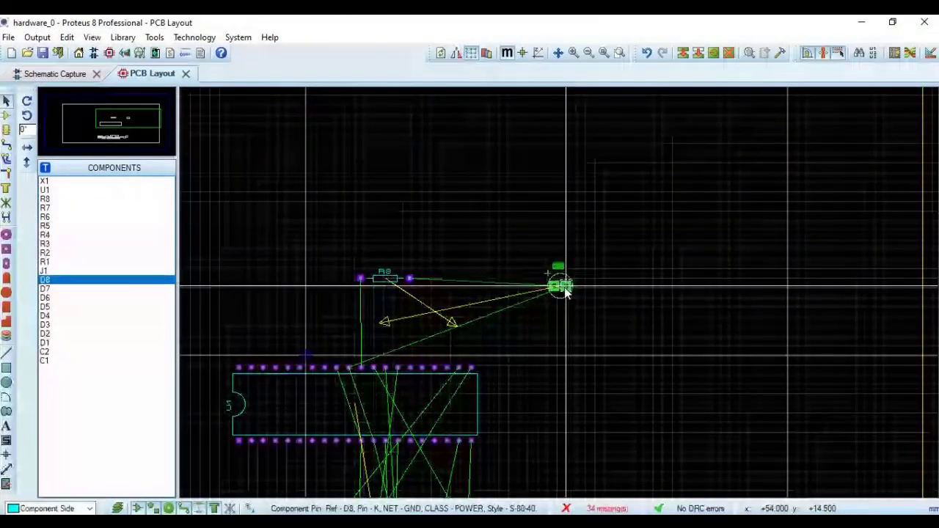
left_click_drag(565, 292, 587, 288)
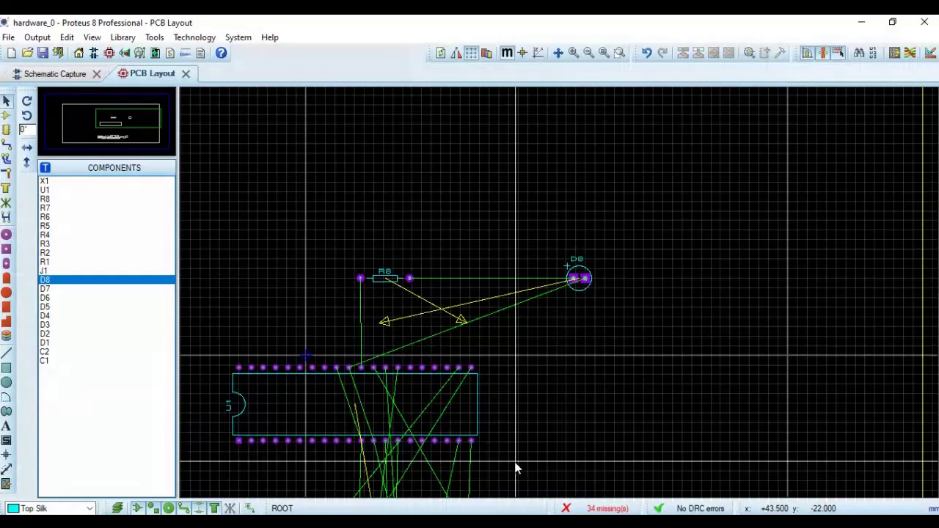
Move resistor R7 above U1, just below R8 and offset slightly to its right.
left_click(384, 278)
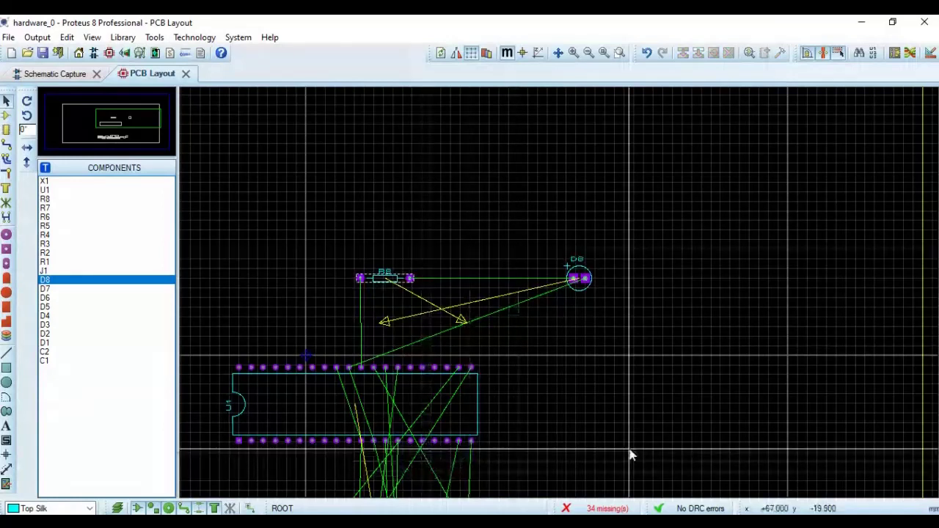
scroll(630, 455, "down", 2)
middle_click_drag(630, 455, 634, 263)
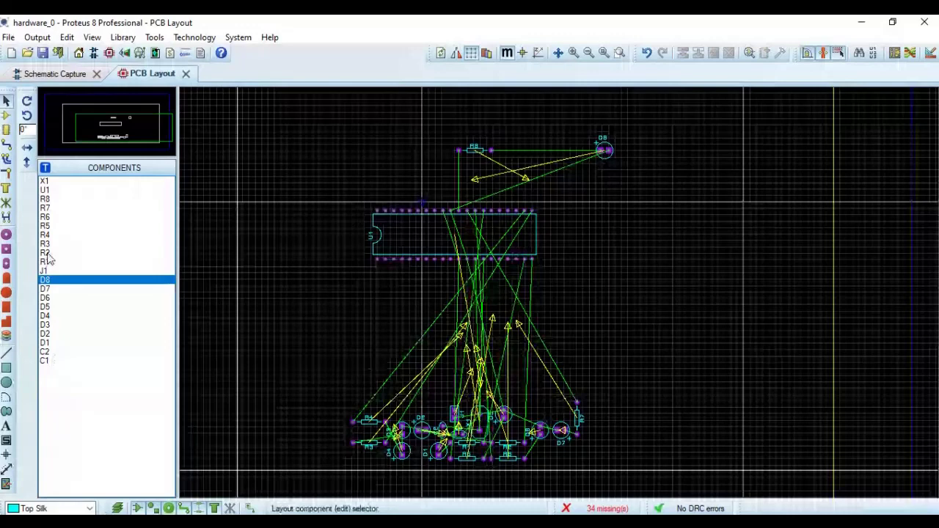
left_click(44, 208)
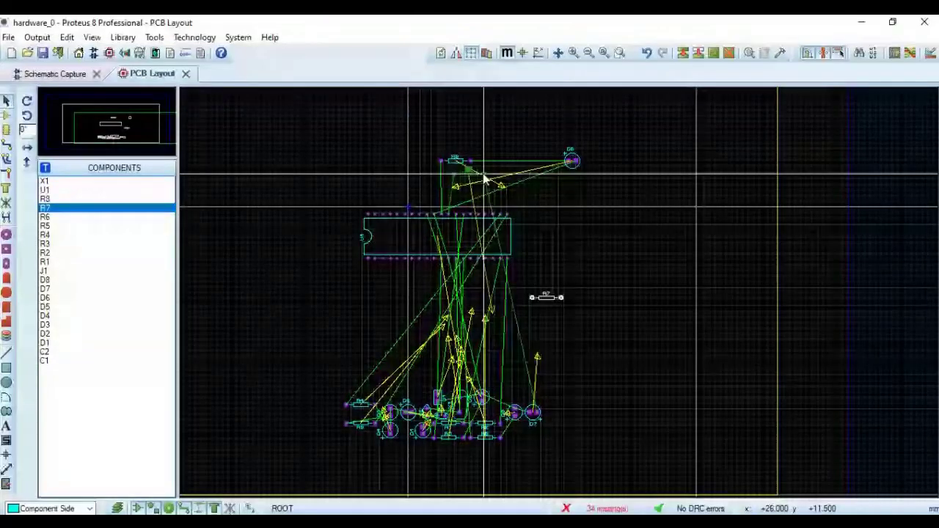
left_click(468, 174)
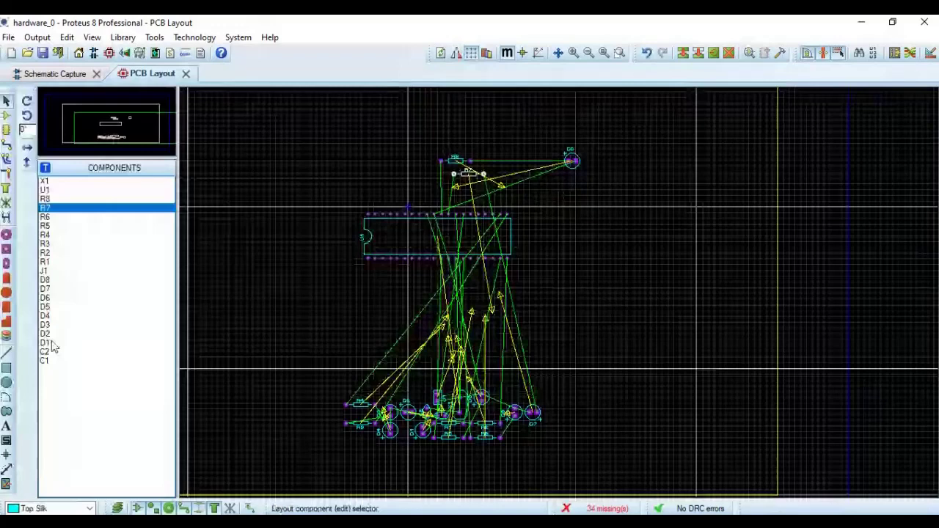
Move LED D7 directly beneath D8 and rotate it 180 degrees so its anode faces the resistors.
left_click(45, 288)
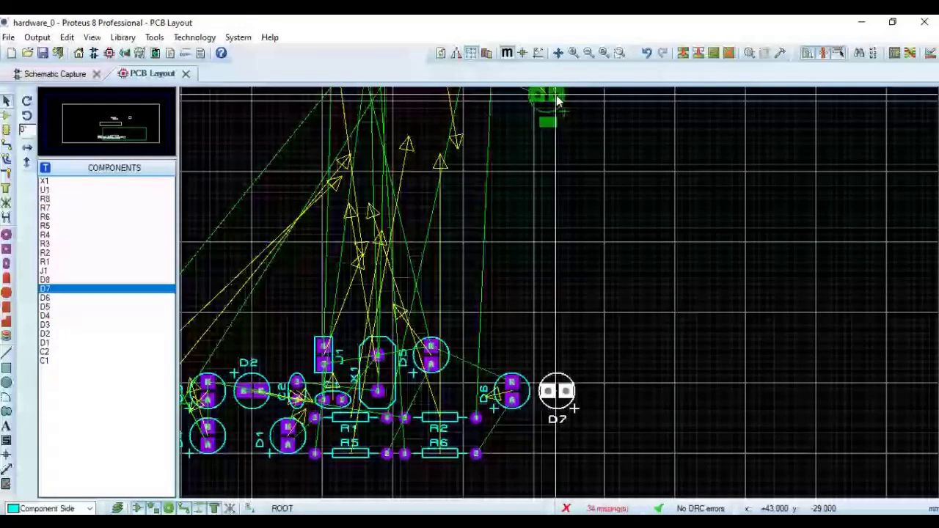
left_click_drag(555, 100, 553, 101)
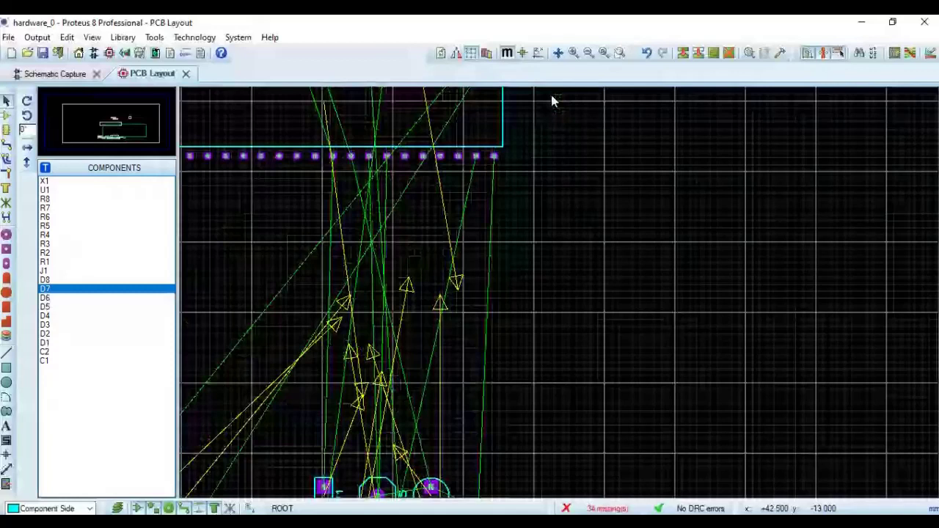
scroll(628, 128, "down", 1)
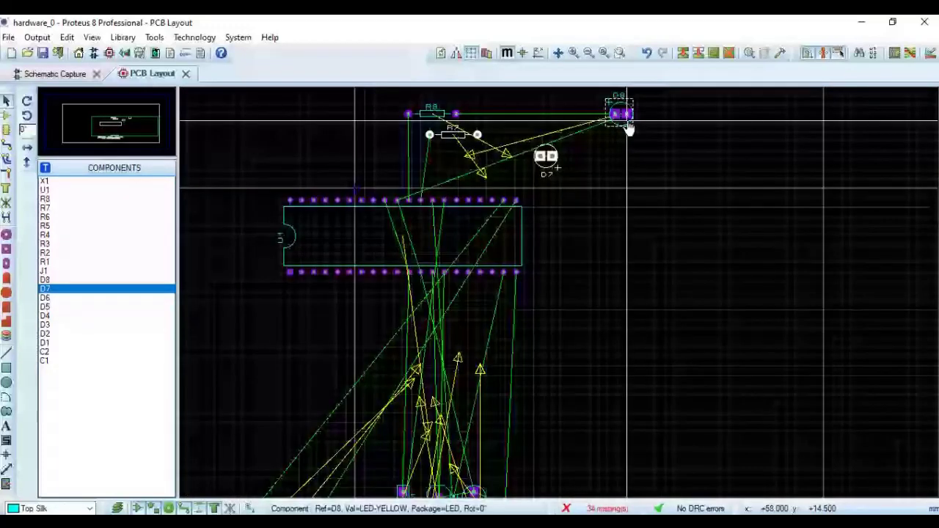
right_click(625, 117)
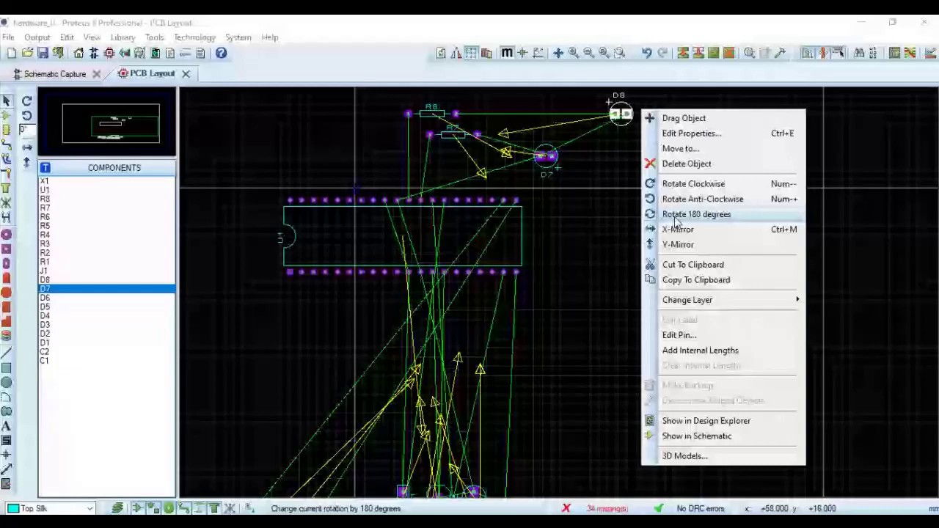
left_click(676, 216)
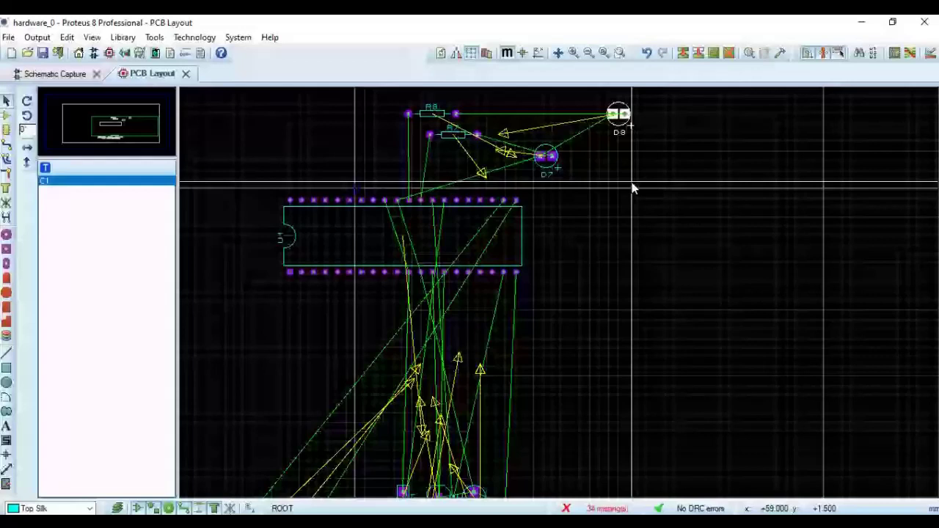
right_click(569, 249)
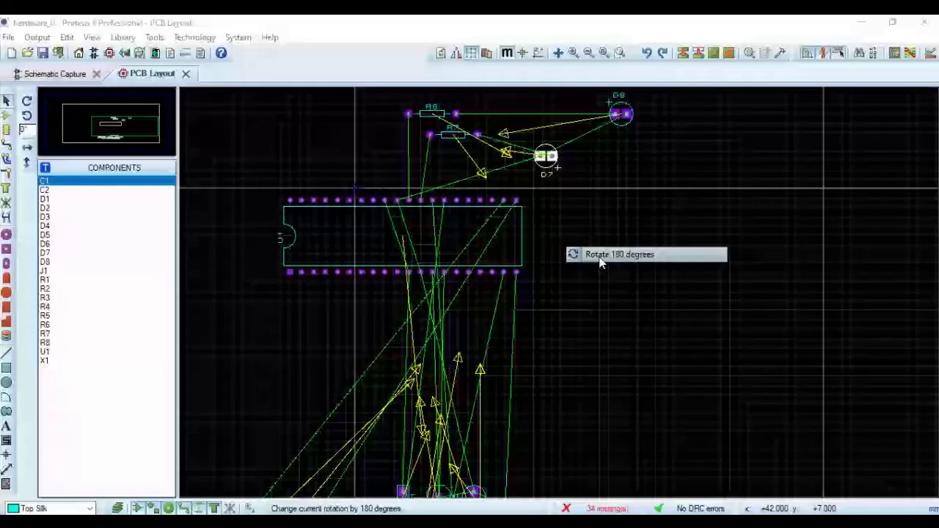
left_click(600, 255)
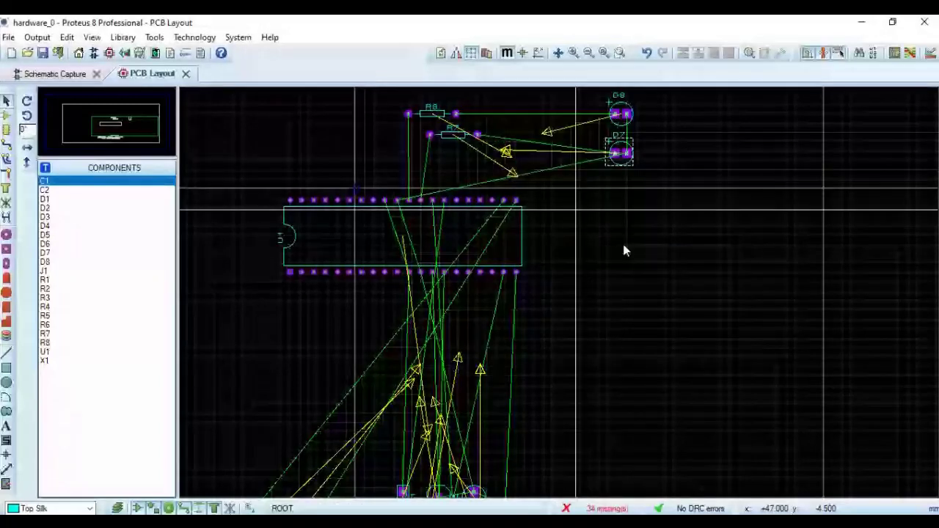
left_click(628, 325)
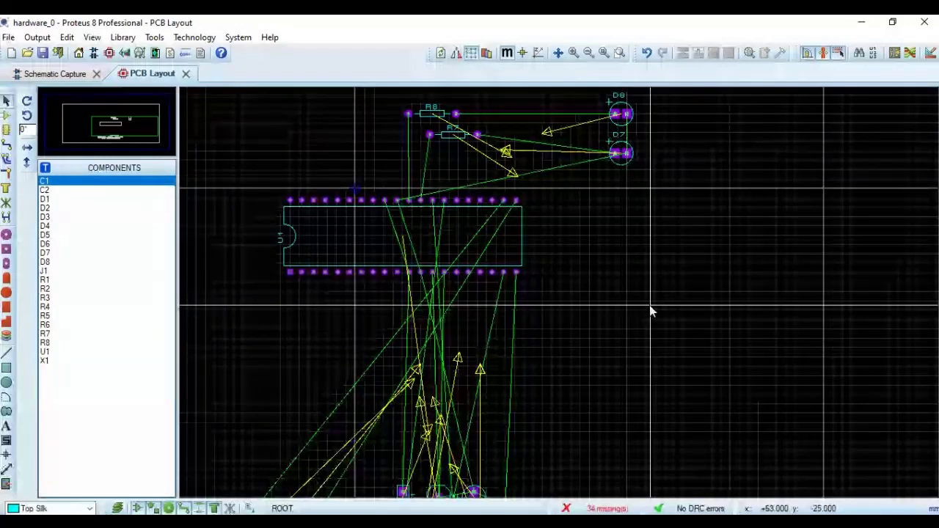
Place resistor R6 below and right of R7, and LED D6 horizontally beneath D7 with its anode facing the resistors.
middle_click_drag(649, 305, 696, 232)
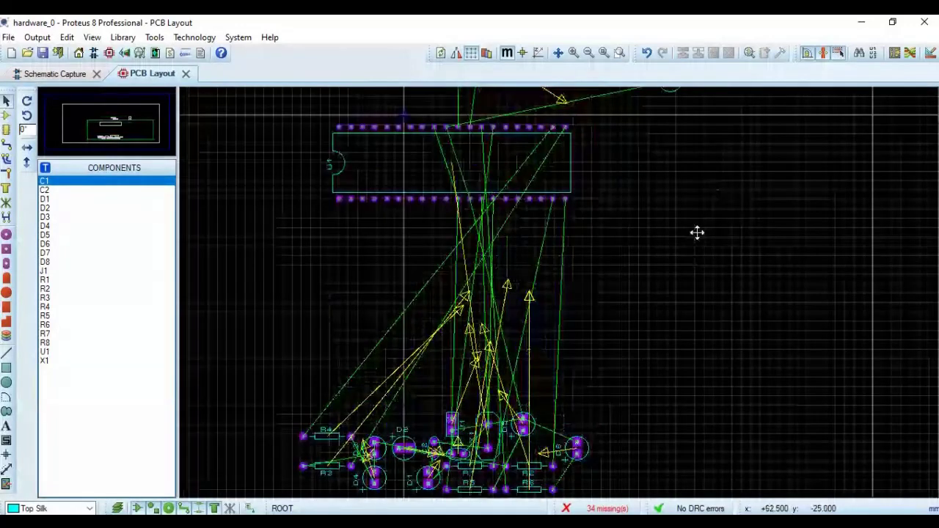
left_click(48, 325)
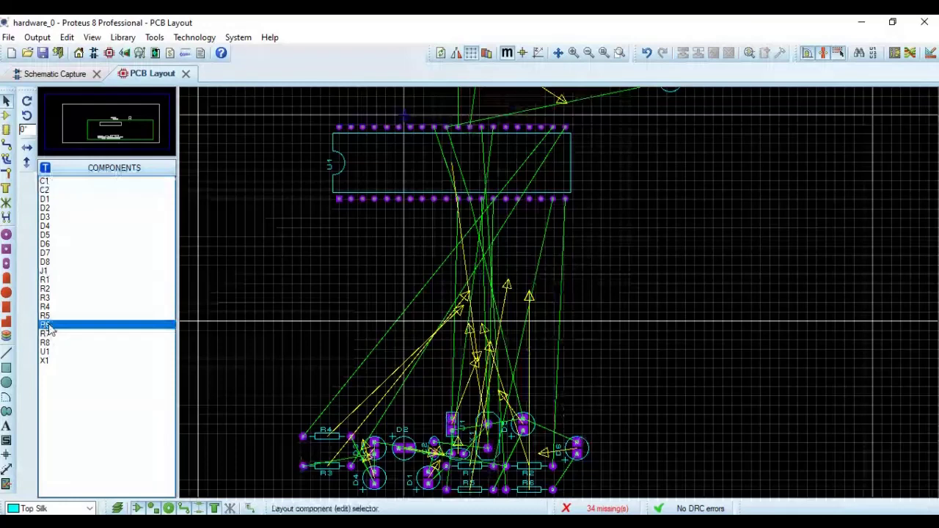
scroll(643, 450, "down", 1)
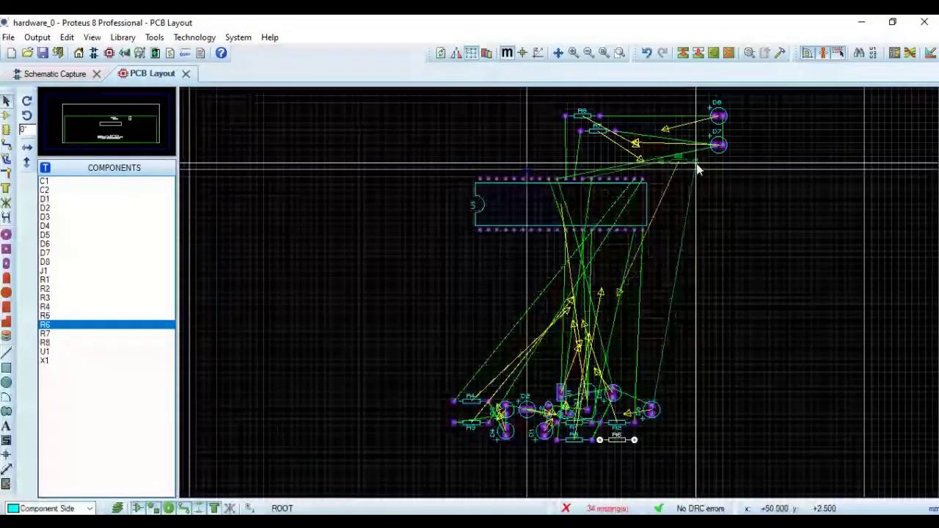
left_click(630, 163)
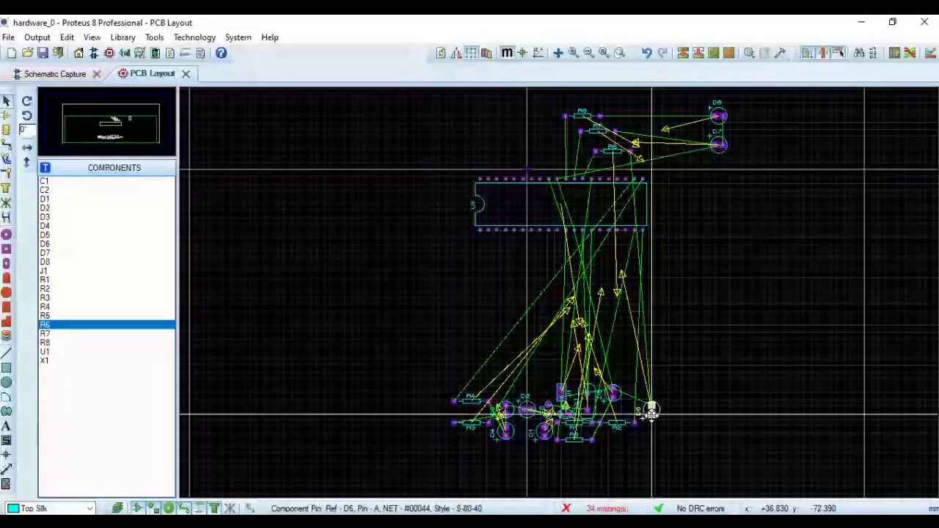
left_click_drag(652, 413, 721, 173)
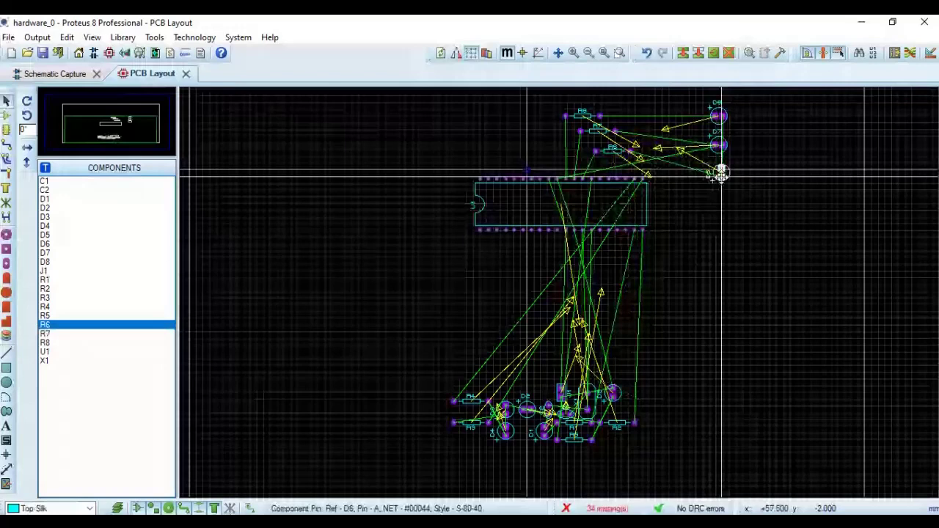
scroll(721, 174, "up", 1)
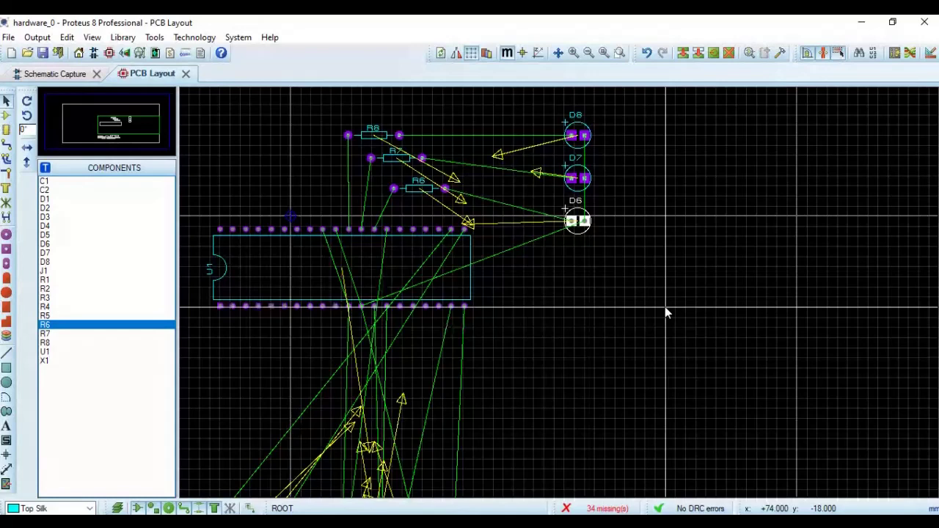
Move resistor R5 below and to the right of R6, just above the right end of U1's upper pin row.
left_click(57, 317)
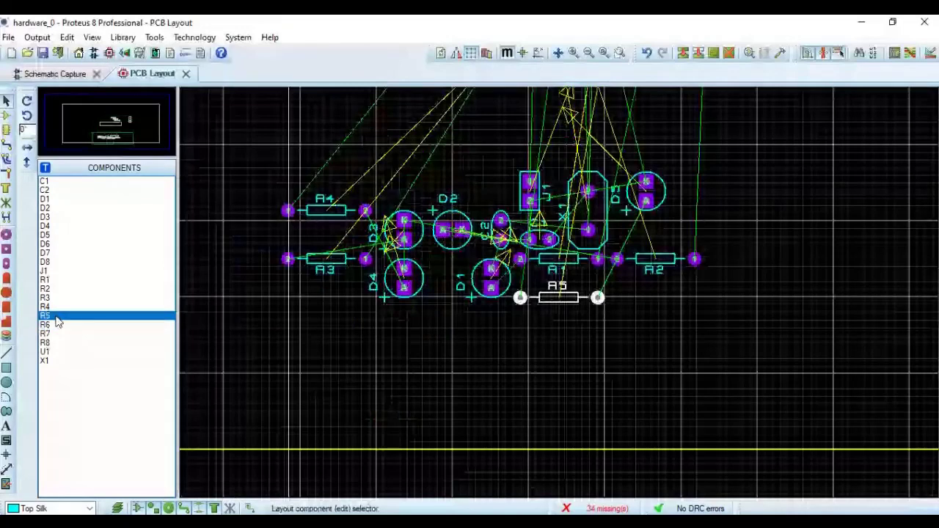
scroll(582, 317, "down", 1)
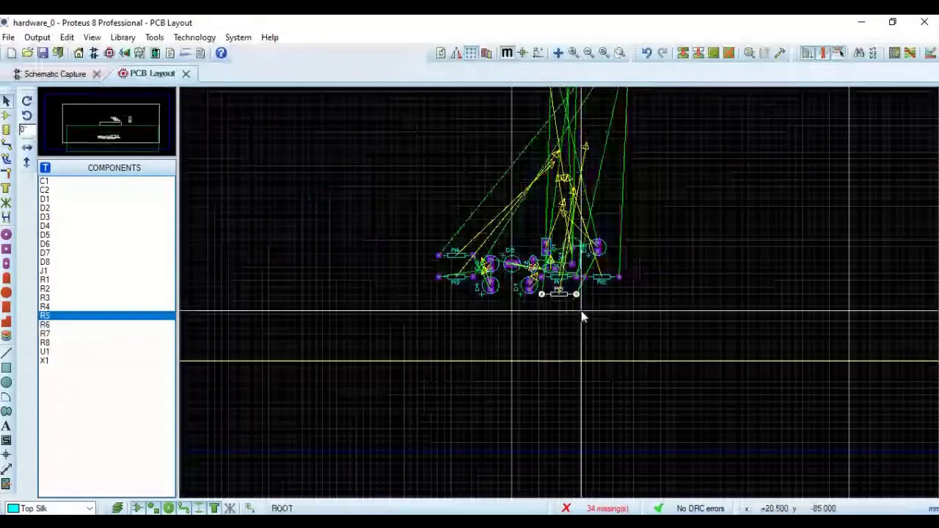
middle_click_drag(582, 317, 744, 486)
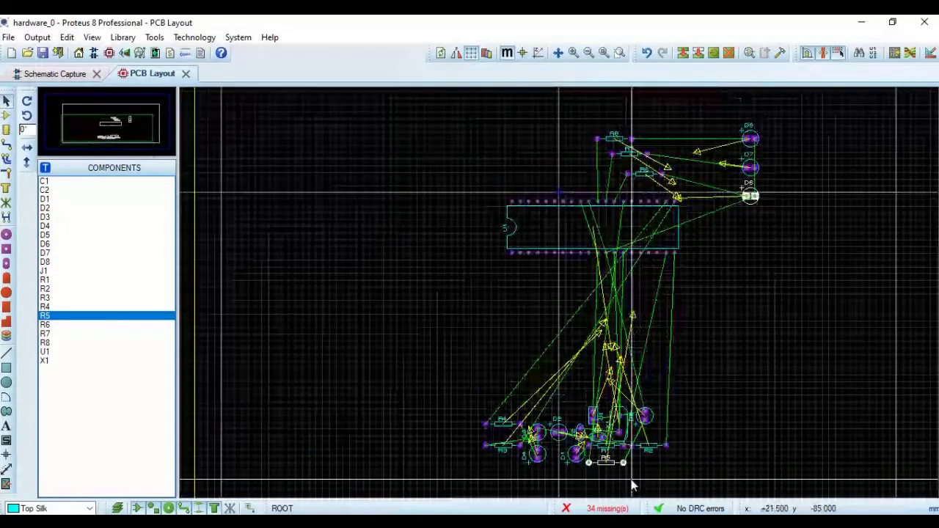
left_click(623, 462)
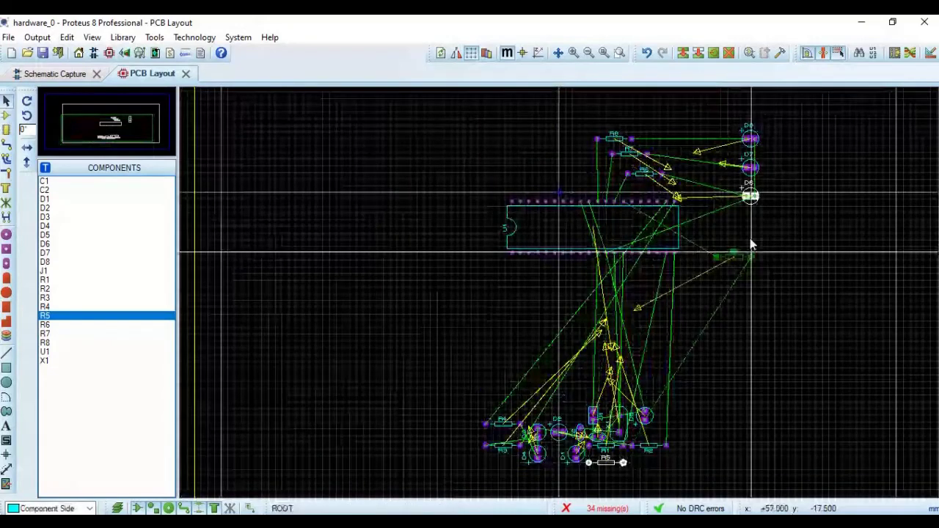
left_click(697, 192)
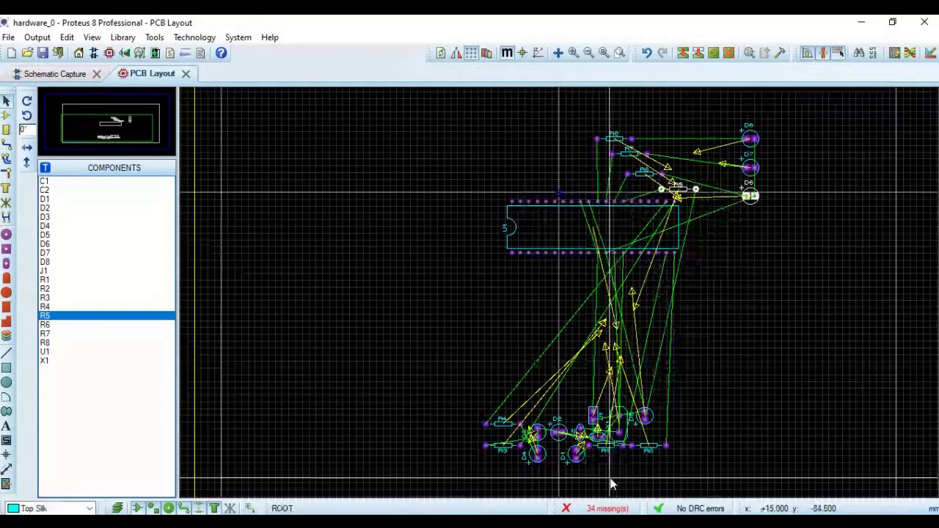
Move LED D5 beneath D6 in the LED column and rotate it clockwise so its anode faces the resistors.
left_click_drag(643, 417, 748, 231)
key("F6")
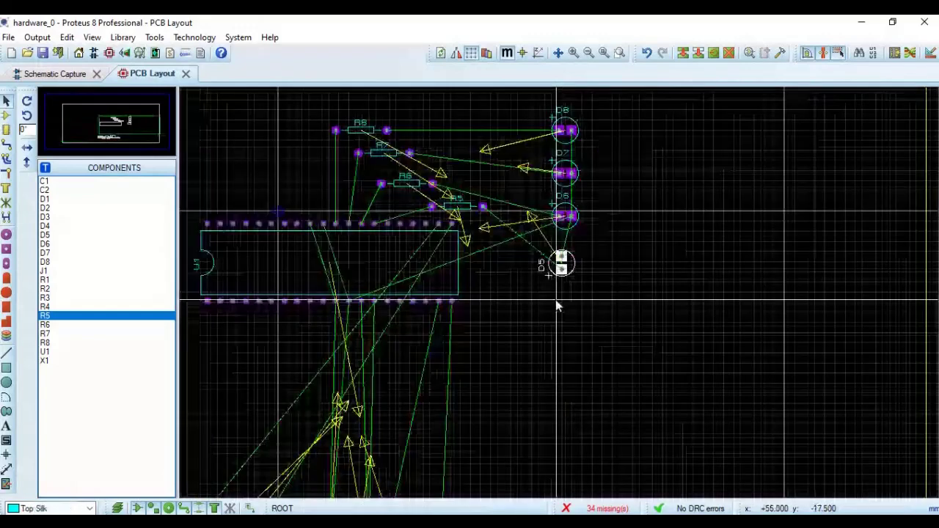
key("F6")
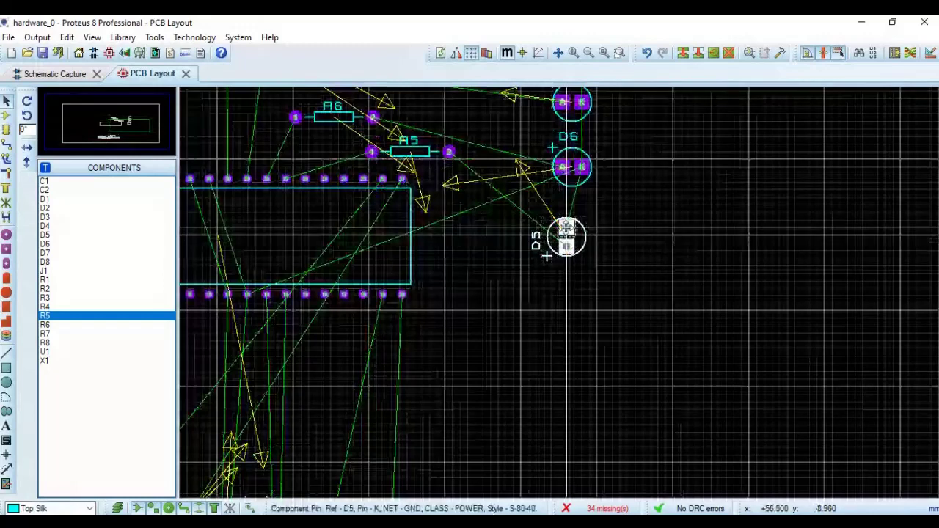
right_click(581, 231)
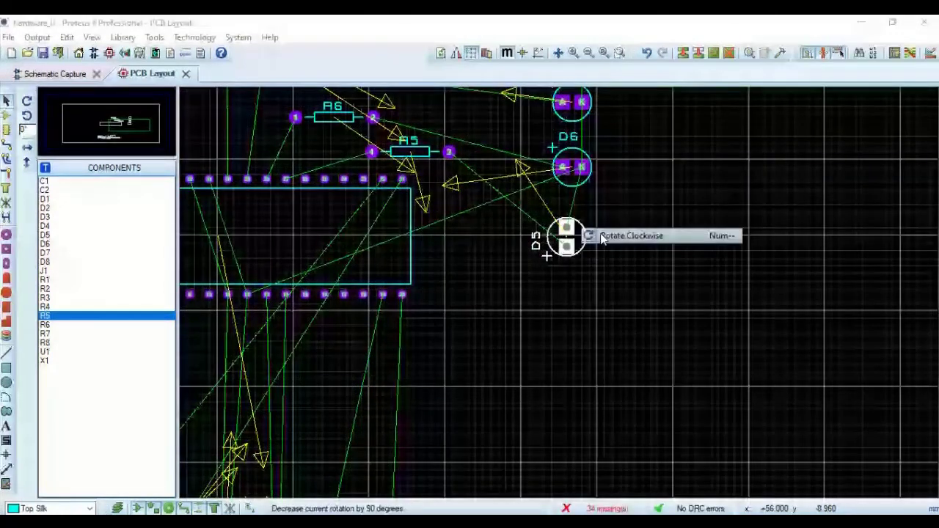
left_click(601, 236)
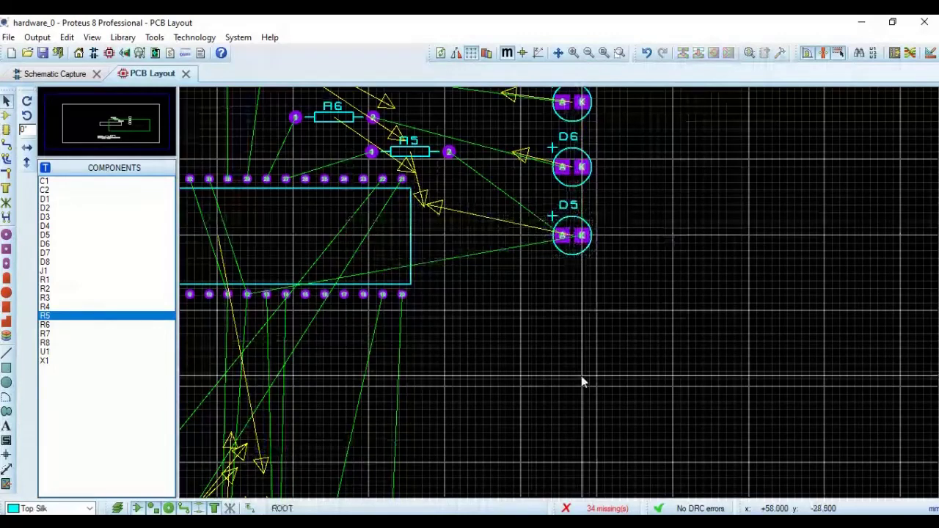
Move resistor R4 between U1's right end and LED D5, and rotate it clockwise to stand vertically.
scroll(547, 387, "down", 1)
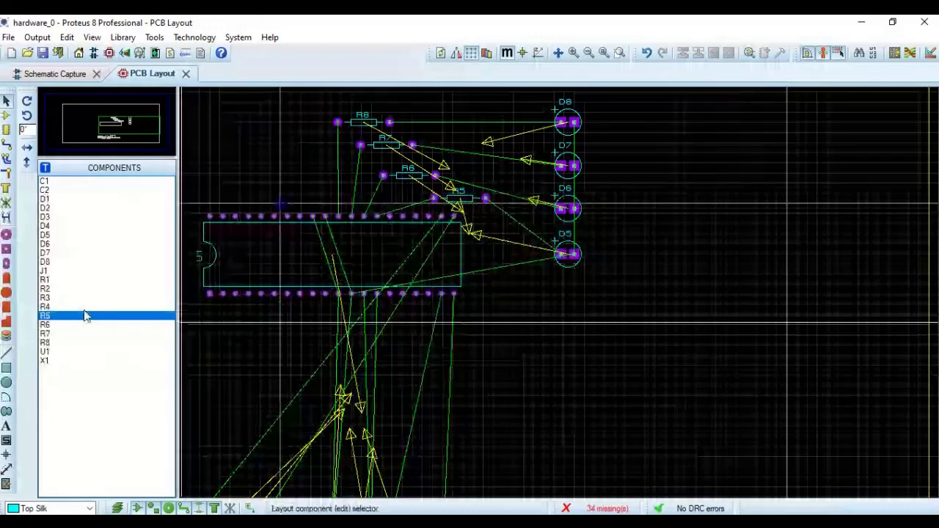
right_click(712, 212)
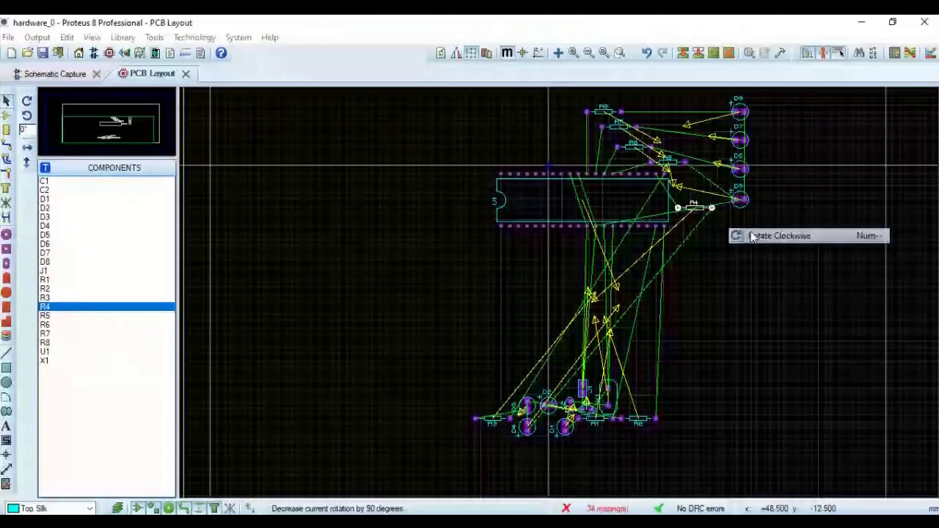
left_click(753, 236)
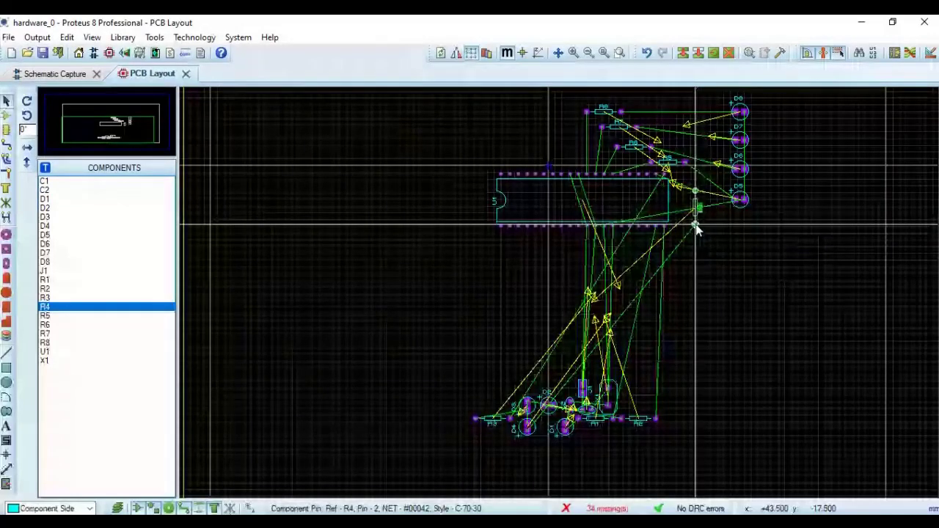
left_click_drag(696, 230, 688, 223)
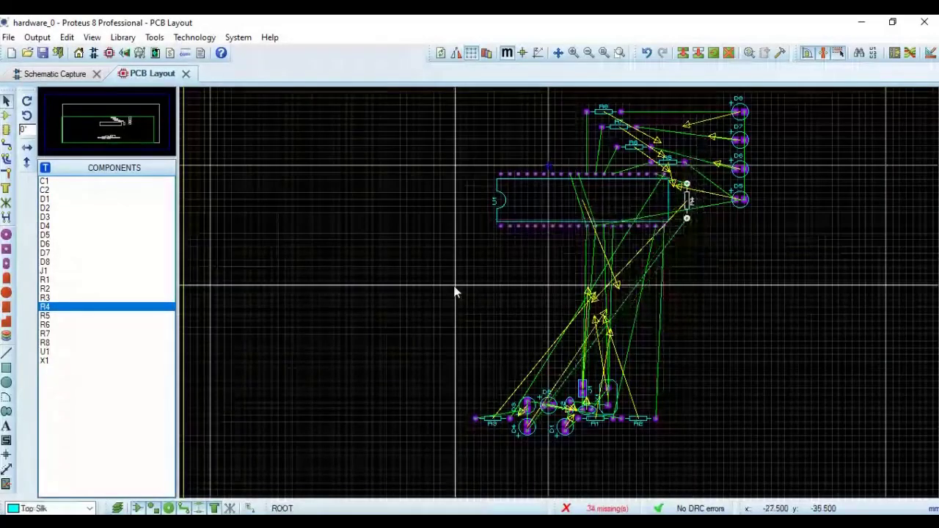
Move LED D4 directly beneath D5 in the LED column and rotate it clockwise so its anode faces the resistors.
left_click(48, 227)
scroll(530, 272, "up", 1)
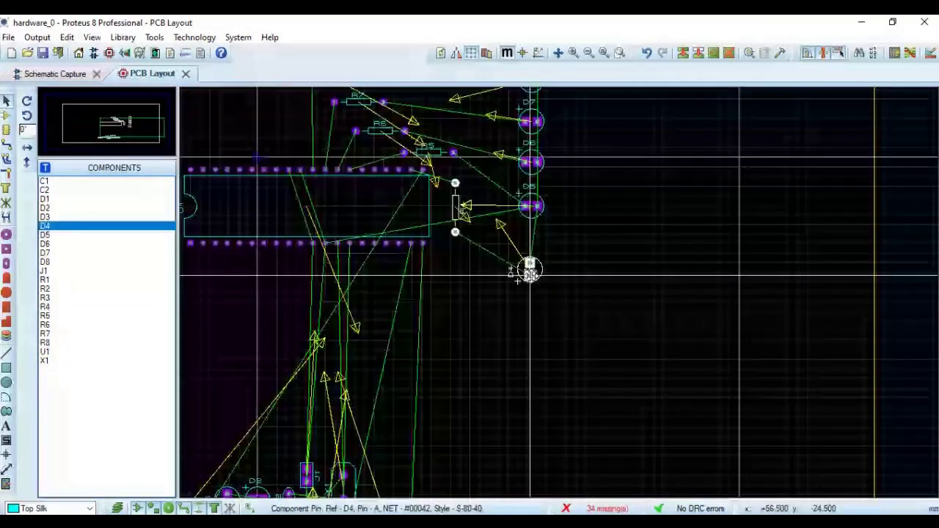
left_click(529, 271)
right_click(542, 270)
left_click(536, 293)
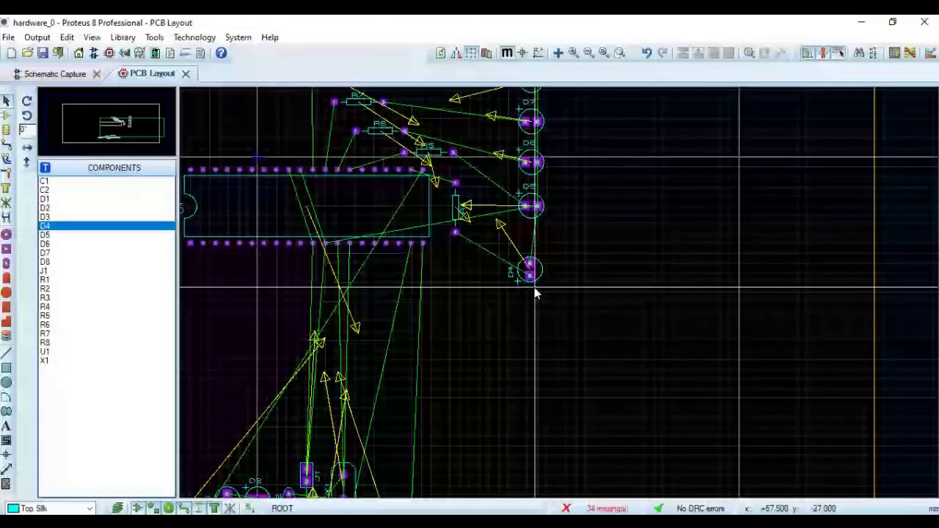
mouse_move(530, 273)
left_mouse_down()
mouse_move(530, 262)
mouse_move(546, 270)
left_mouse_up()
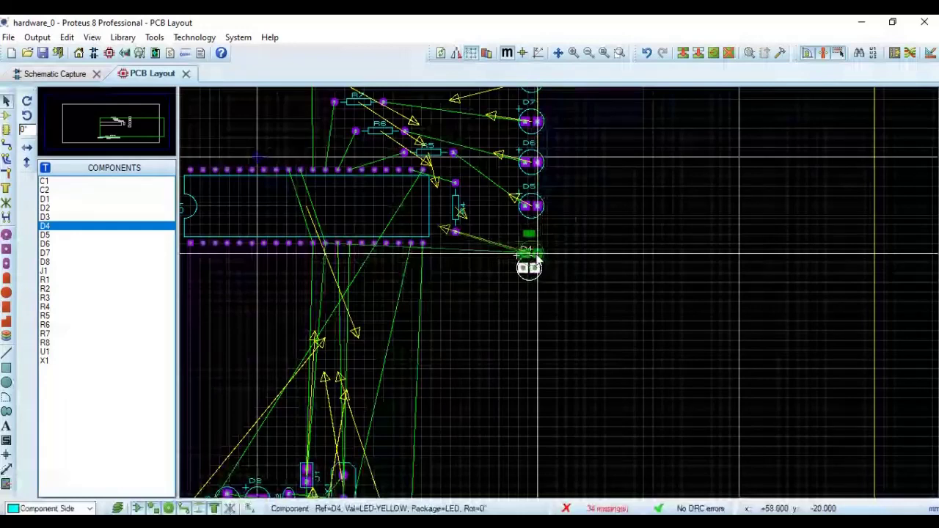
left_click(539, 236)
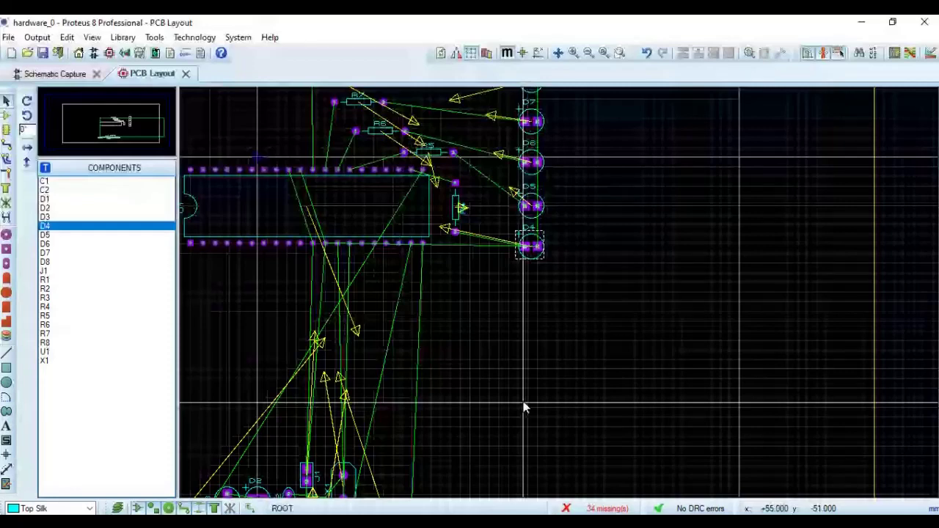
Place R3 below and right of U1, rotated 180 degrees, with LED D3 beneath D4 and its anode facing R3.
scroll(546, 273, "down", 2)
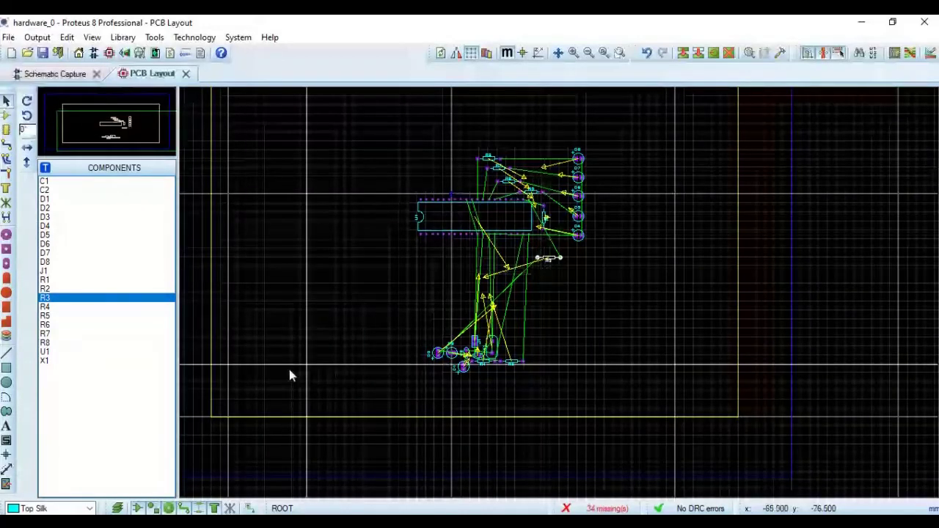
left_click(47, 217)
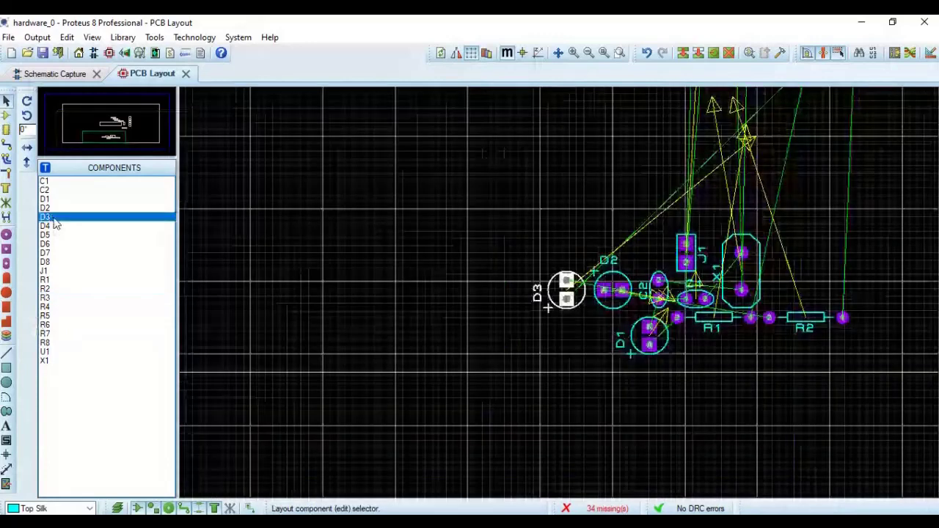
left_click(565, 297)
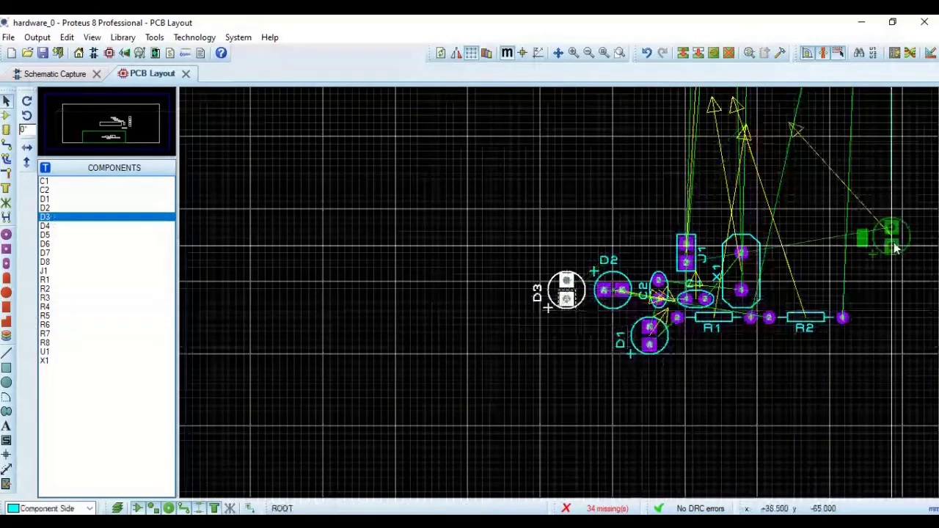
left_click(895, 248)
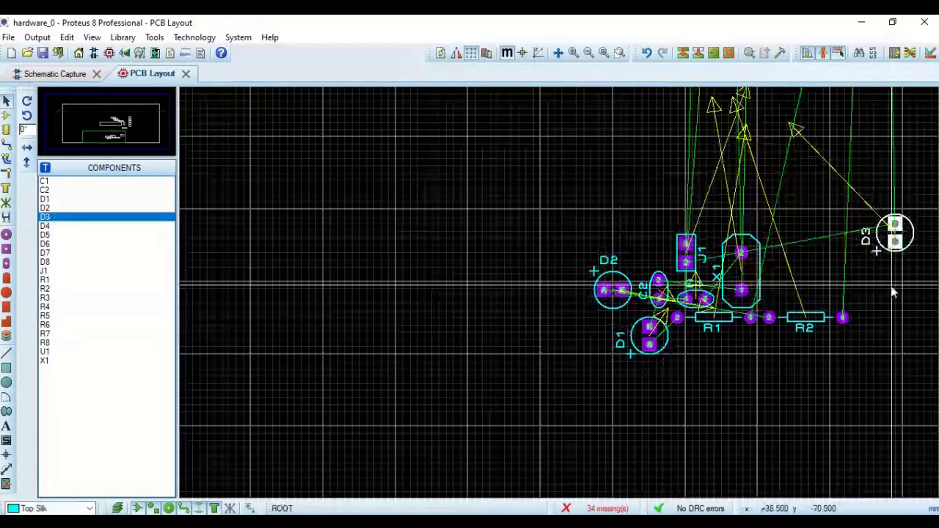
middle_click_drag(892, 292, 635, 451)
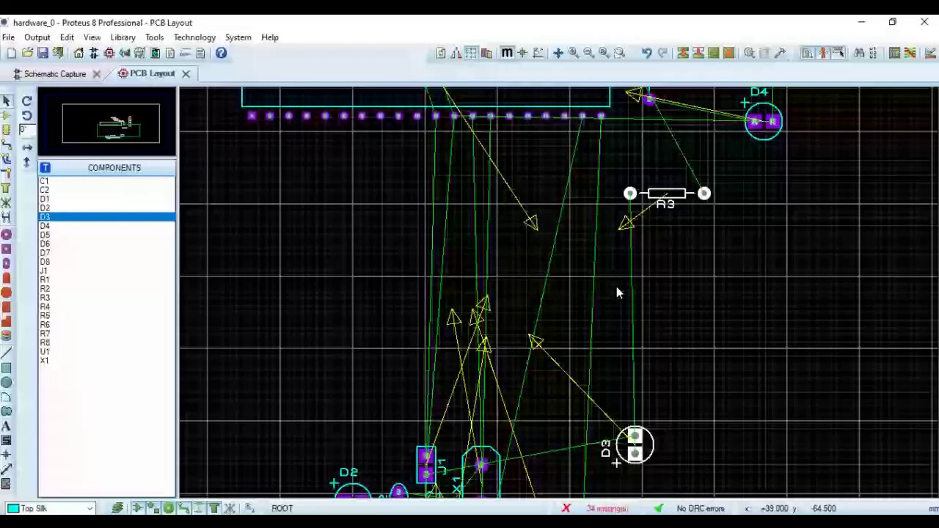
right_click(706, 198)
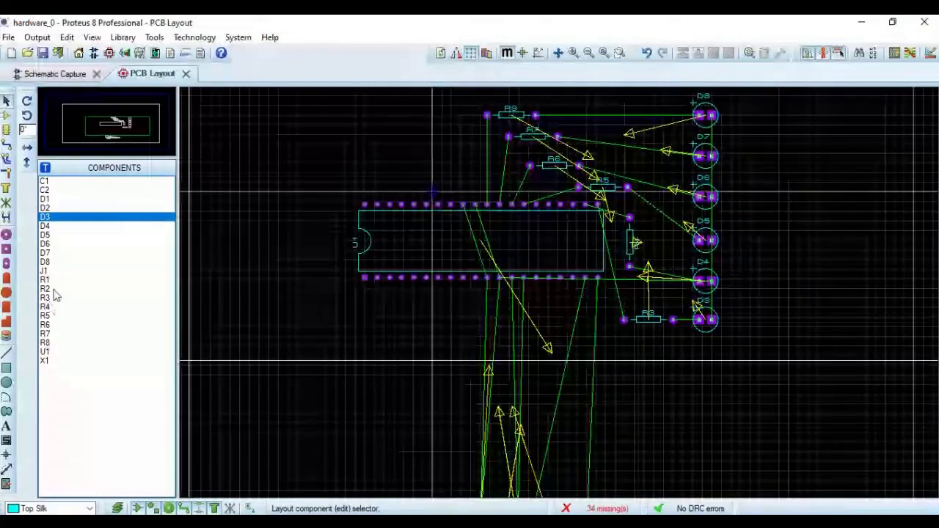
Rotate resistor R2 by 180 degrees and place it below and slightly left of R3.
left_click(45, 289)
scroll(738, 399, "down", 2)
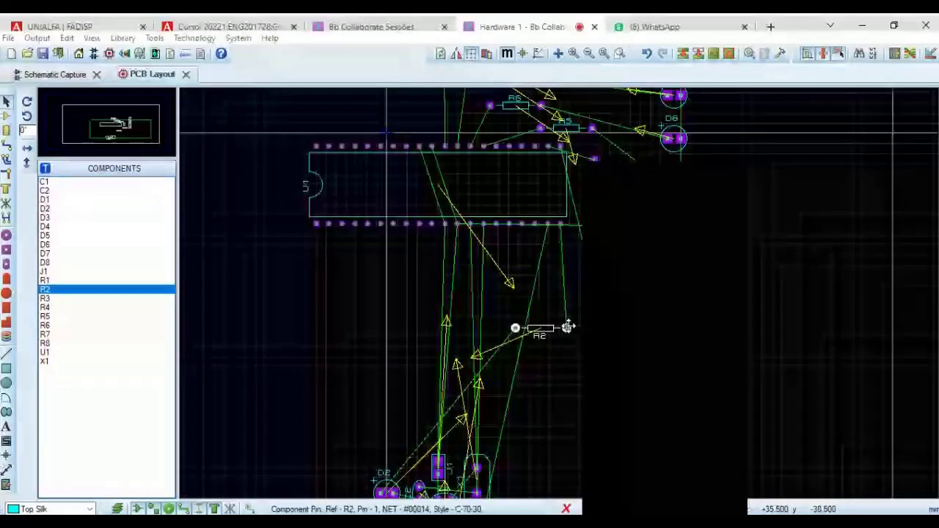
right_click(568, 327)
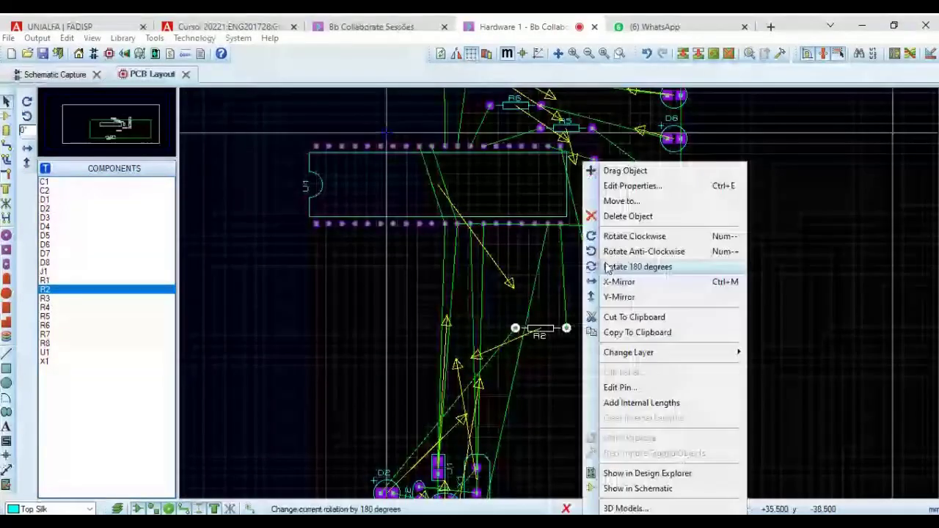
left_click(637, 267)
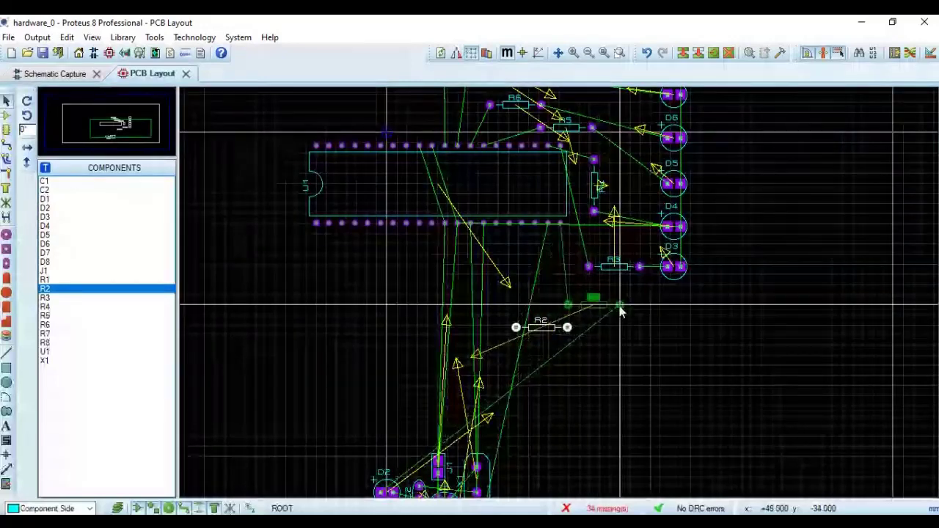
left_click(620, 308)
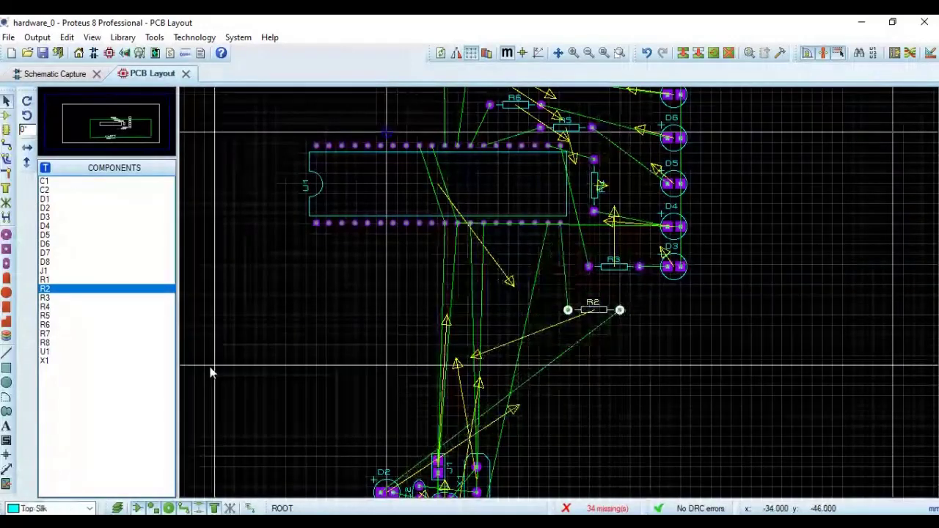
Move LED D2 directly beneath D3 in the LED column, level with resistor R2.
left_click(44, 209)
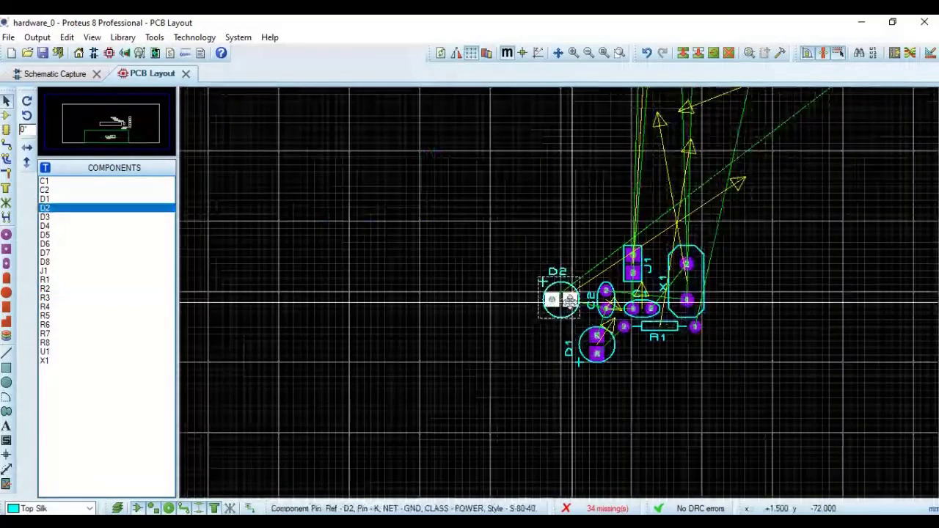
left_click_drag(570, 301, 884, 194)
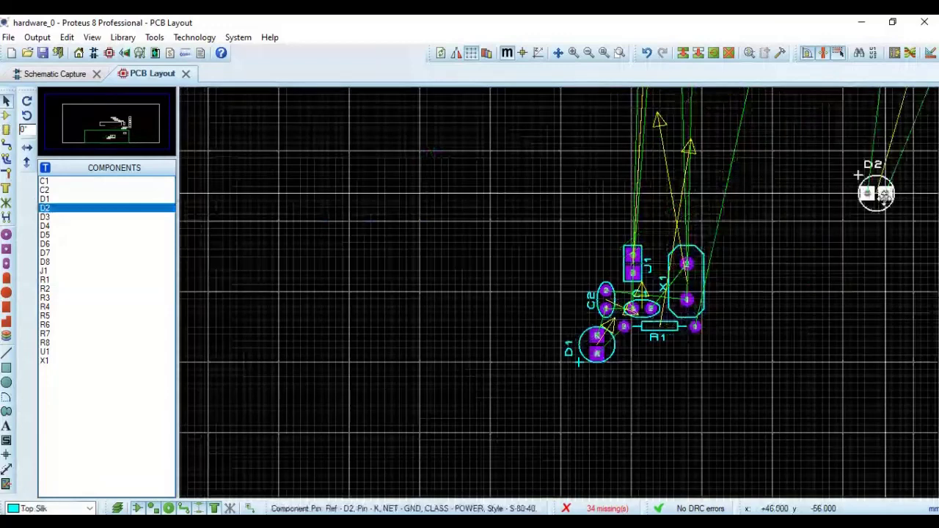
middle_click_drag(875, 297, 613, 463)
left_click_drag(625, 388, 711, 215)
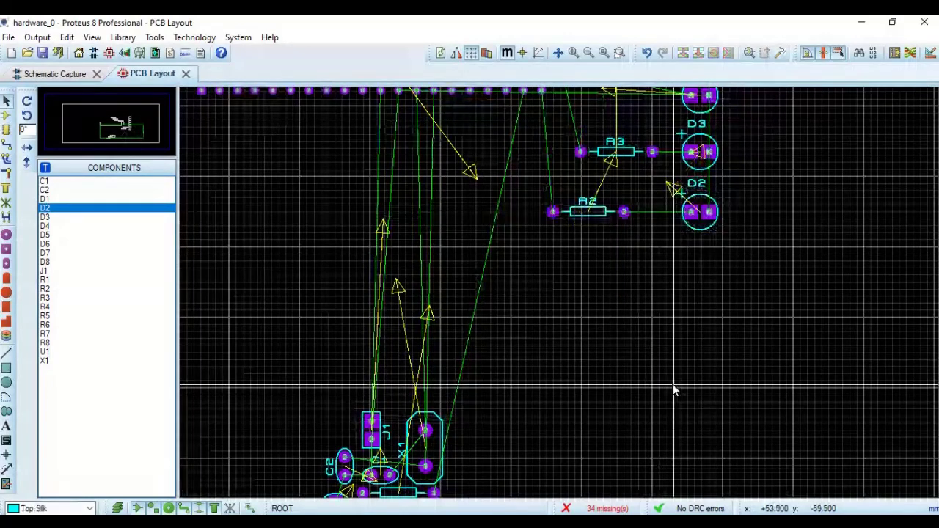
left_click(601, 416)
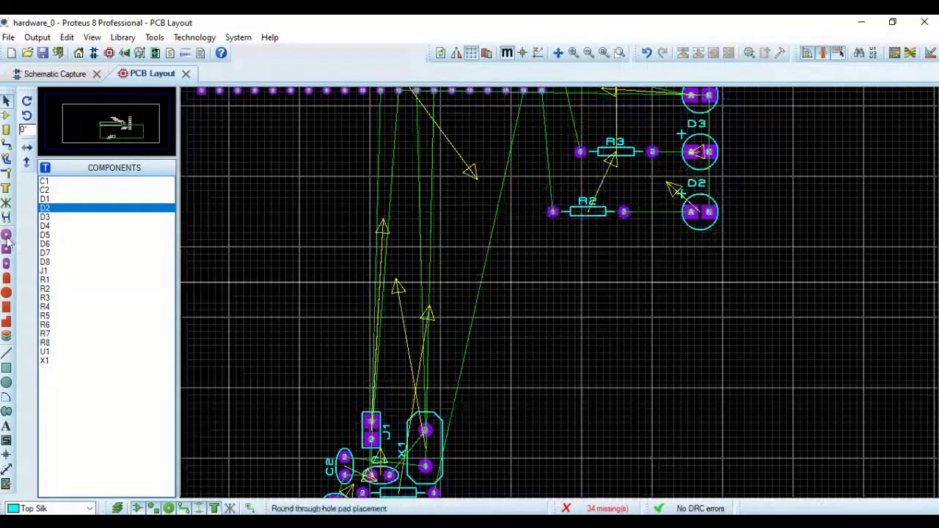
Move resistor R1 directly beneath R2 and rotate it 180 degrees so pin 2 faces the LED column.
left_click(54, 281)
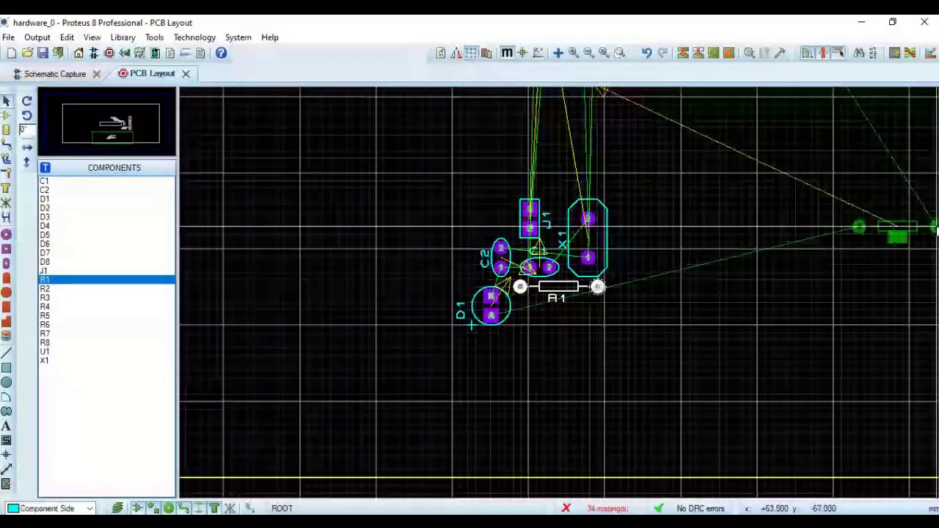
left_click(876, 227)
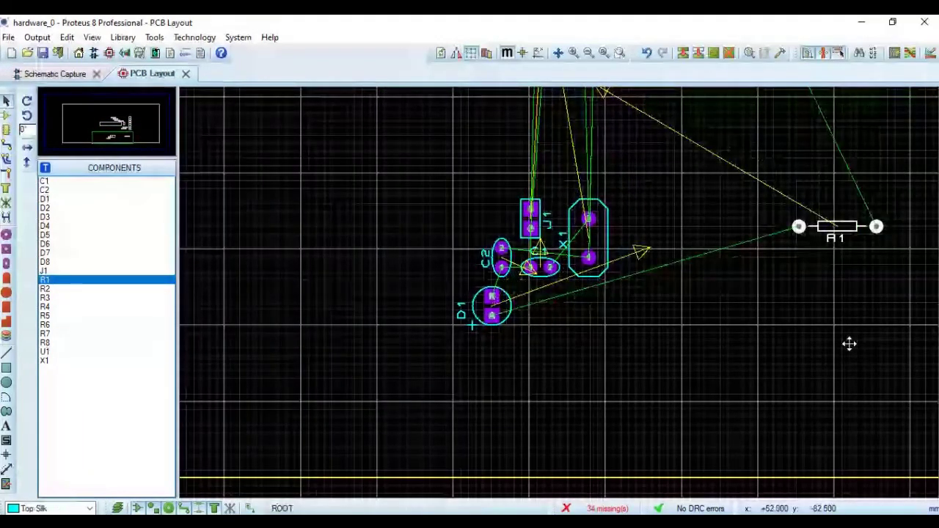
middle_click_drag(898, 295, 798, 449)
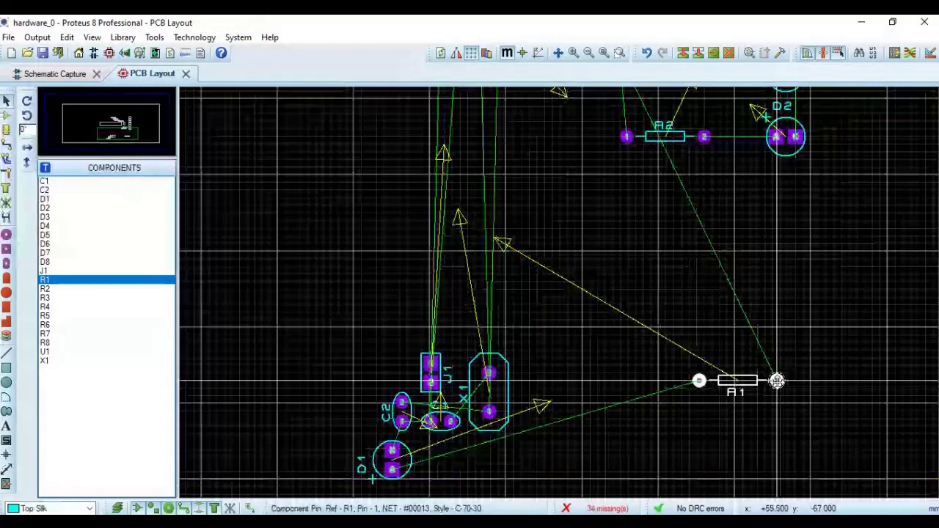
left_click_drag(777, 381, 762, 244)
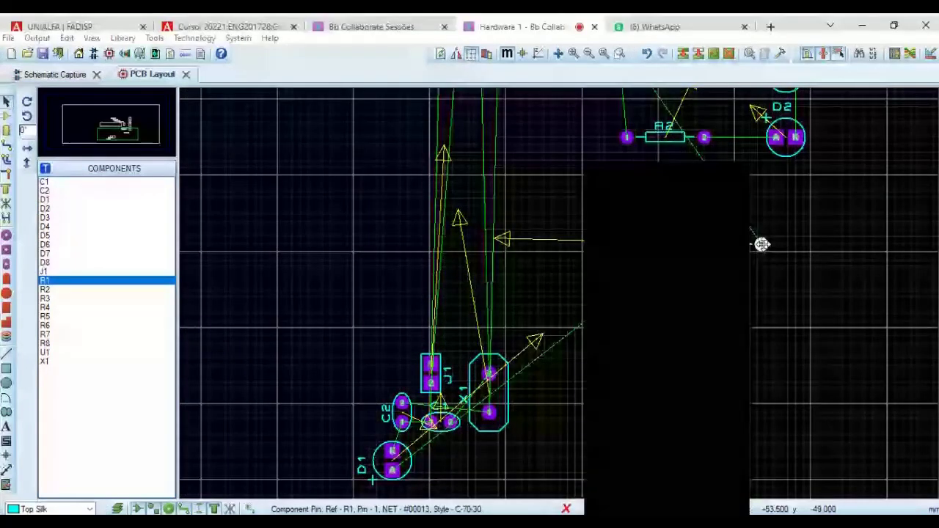
right_click(762, 245)
left_click(637, 267)
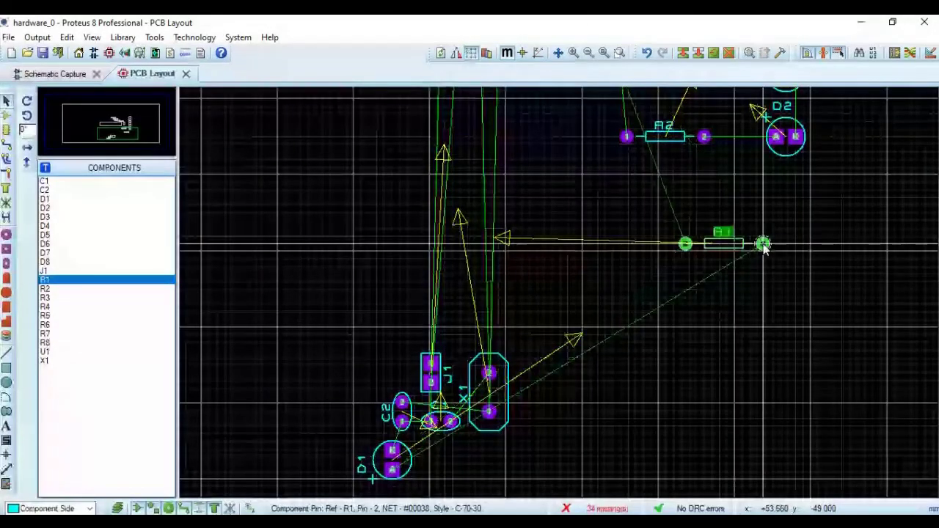
left_click_drag(763, 246, 704, 214)
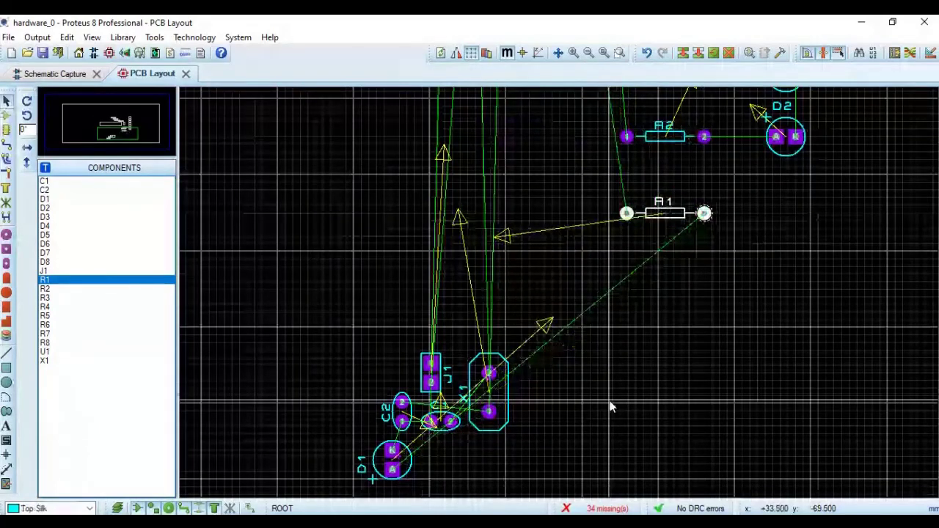
Move LED D1 directly beneath D2 and rotate it clockwise so its anode faces resistor R1.
left_click_drag(393, 460, 787, 207)
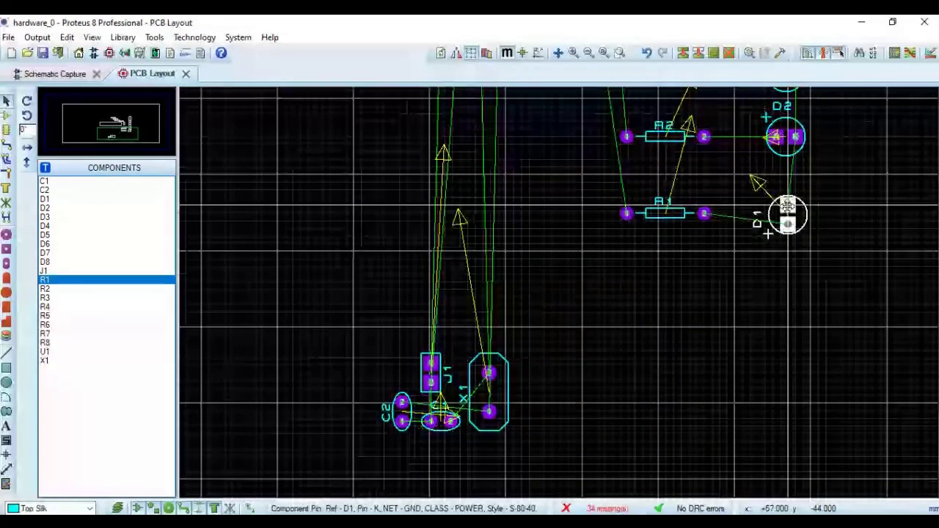
right_click(788, 211)
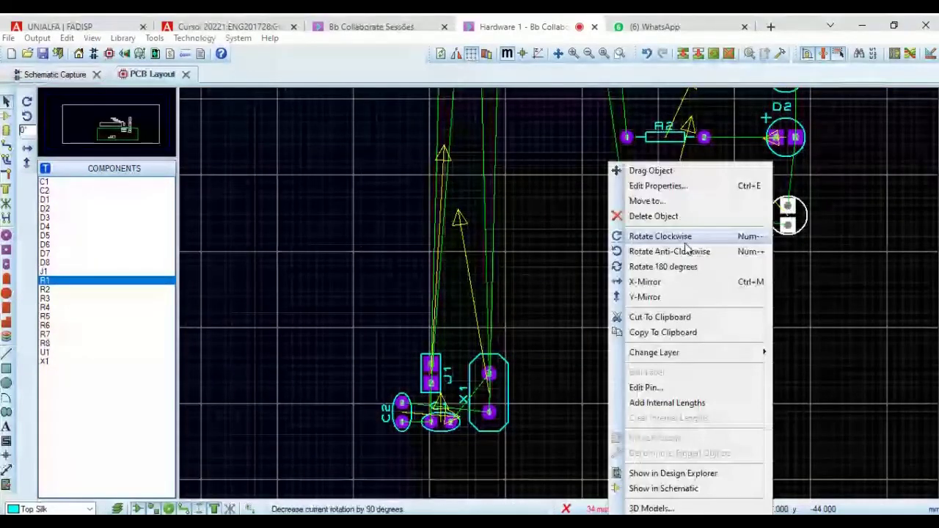
left_click(716, 236)
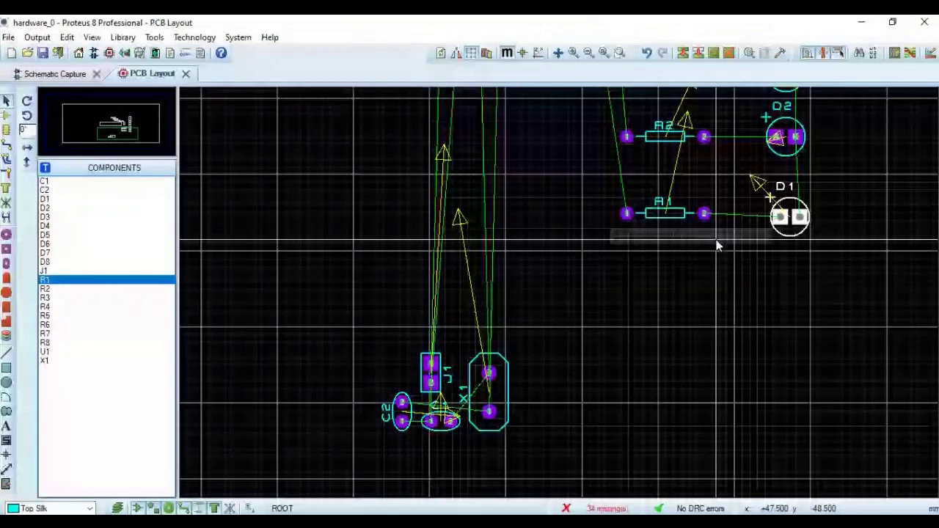
left_click(802, 216)
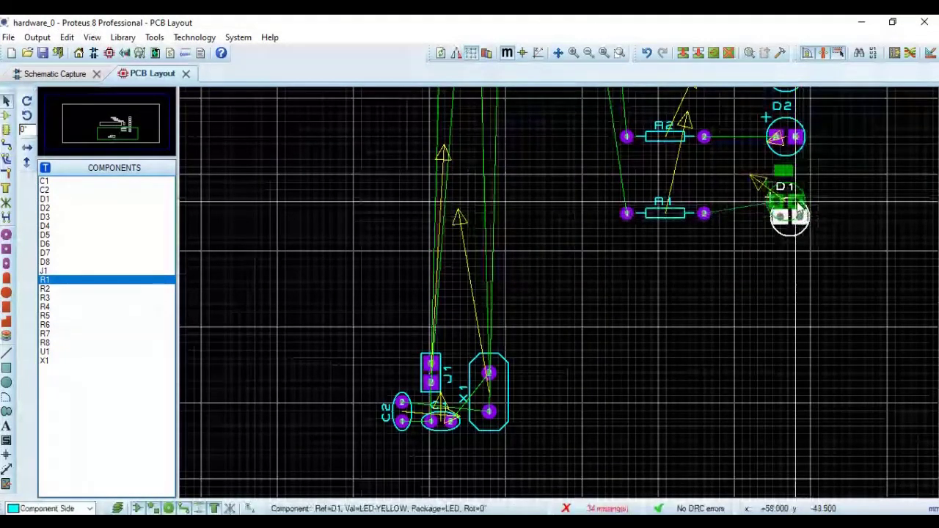
left_click_drag(800, 212, 797, 198)
left_click(606, 286)
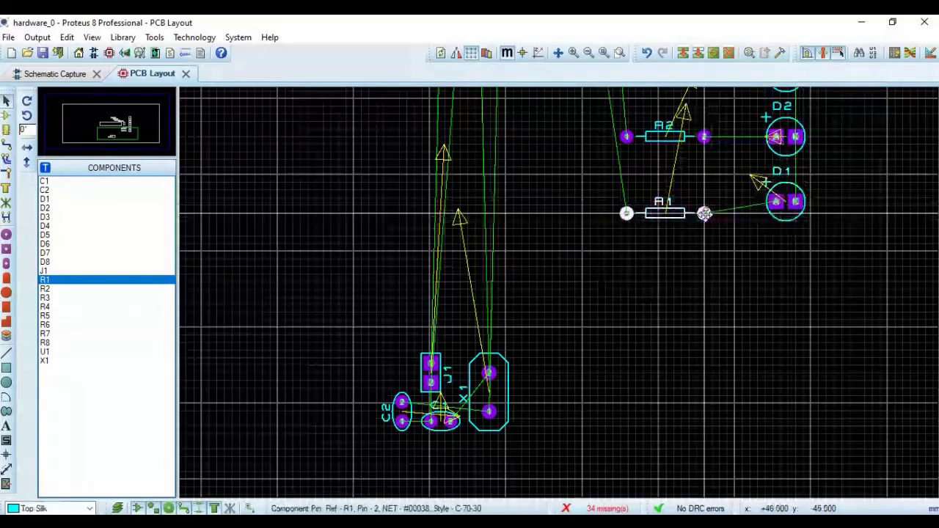
Shift resistor R1 slightly upward so its pins line up horizontally with LED D1.
left_click_drag(704, 213, 705, 217)
left_click(587, 446)
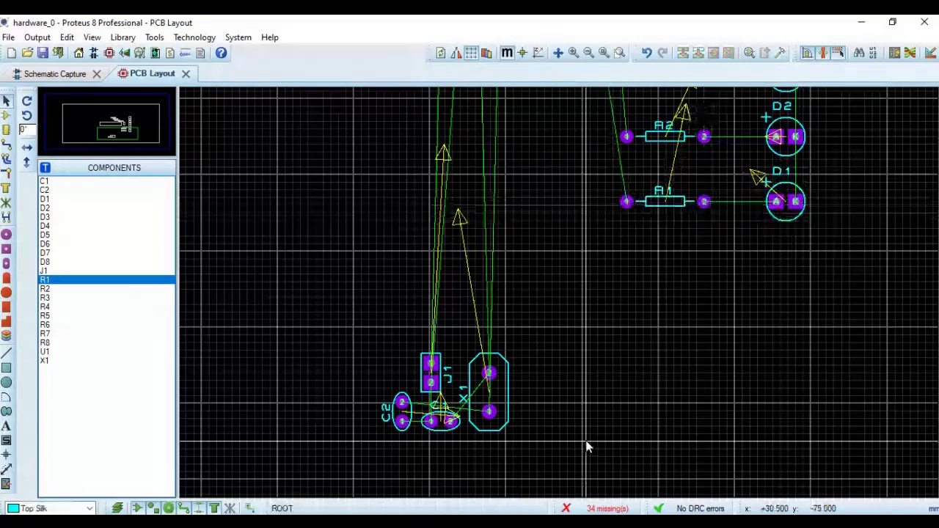
scroll(579, 359, "down", 2)
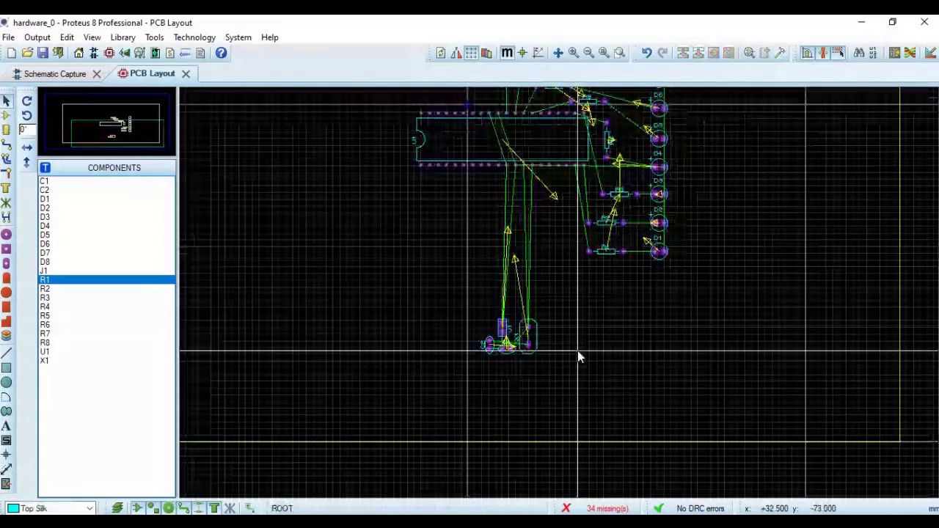
Move crystal X1 directly beneath U1's pins 13 and 14 and rotate it anti-clockwise so its two pins lie side by side.
middle_click_drag(578, 352, 574, 457)
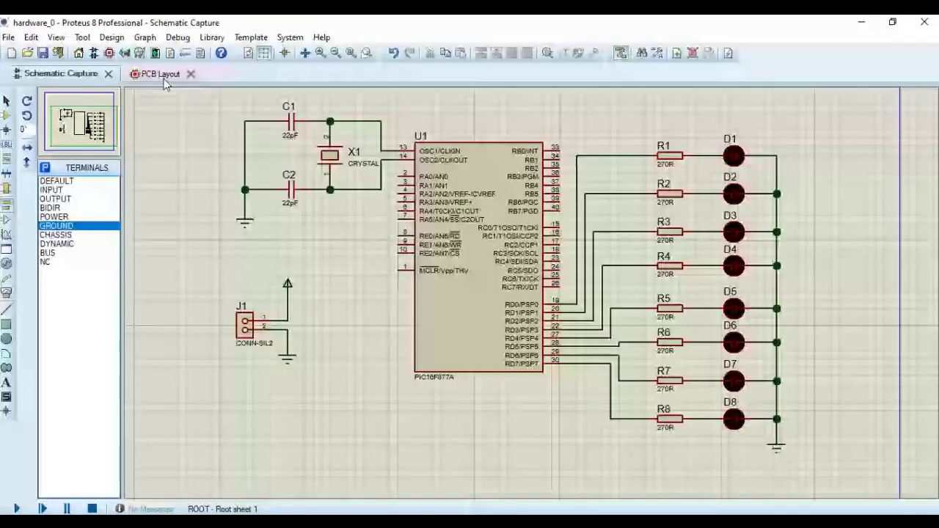
left_click(157, 74)
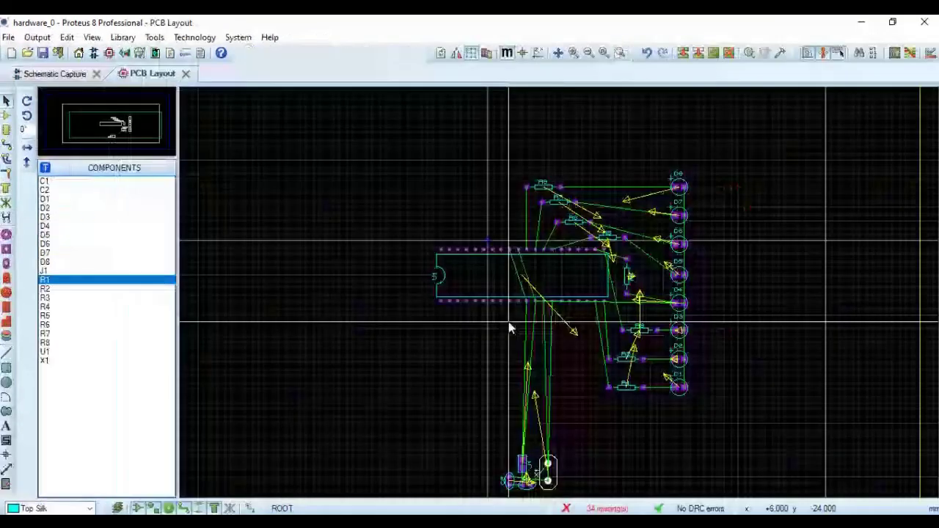
scroll(510, 329, "up", 2)
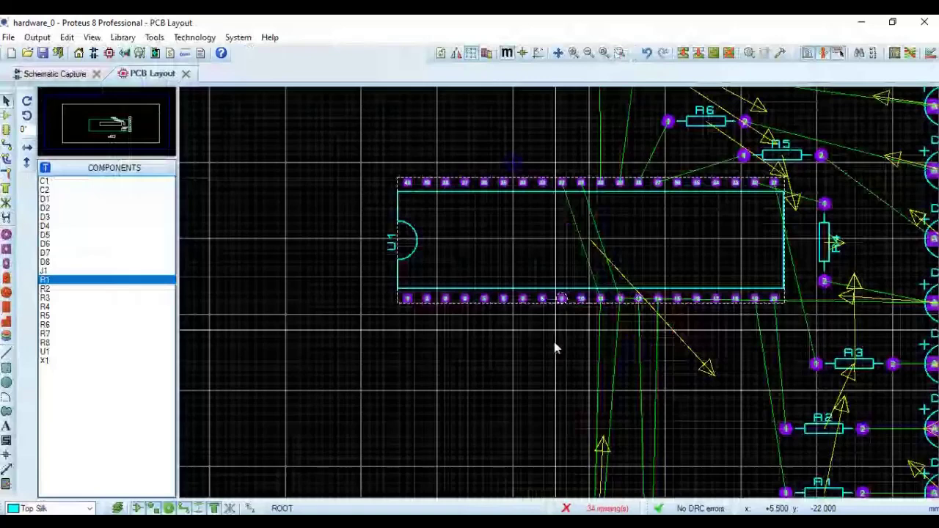
left_click(555, 348)
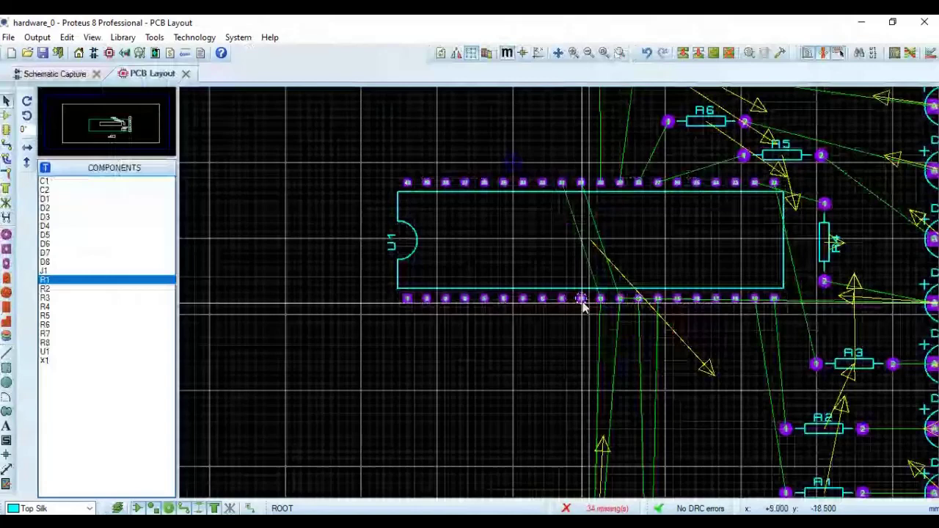
scroll(583, 307, "up", 1)
right_click(589, 164)
left_click(604, 252)
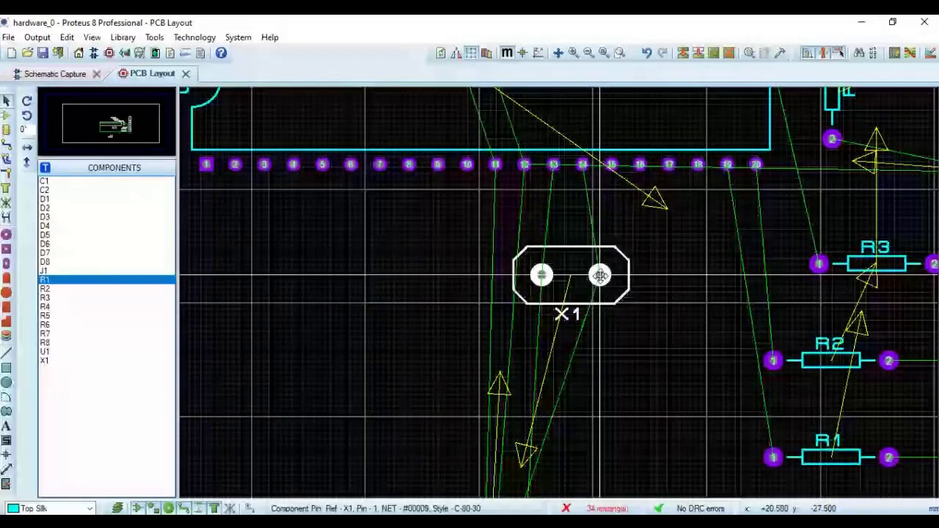
Shift crystal X1 slightly upward, closer to U1's lower pin row.
left_click_drag(601, 275, 598, 250)
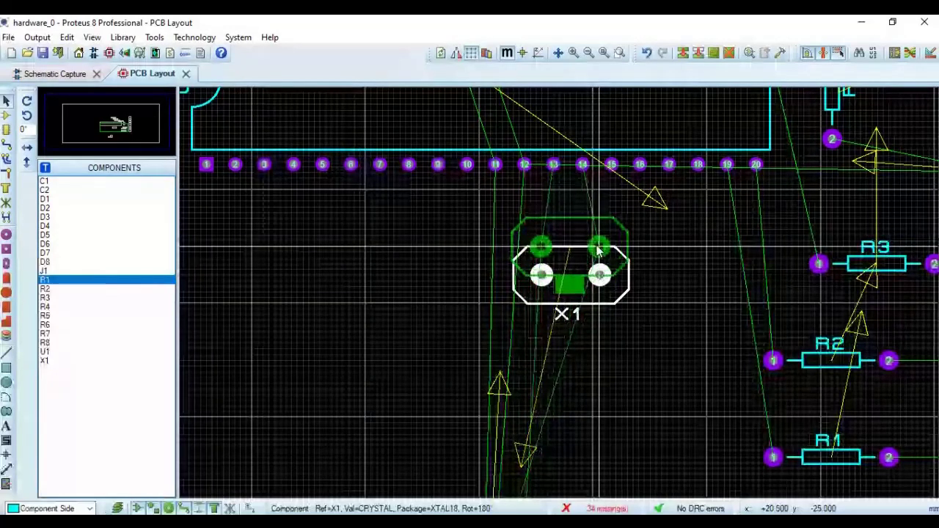
left_click(598, 249)
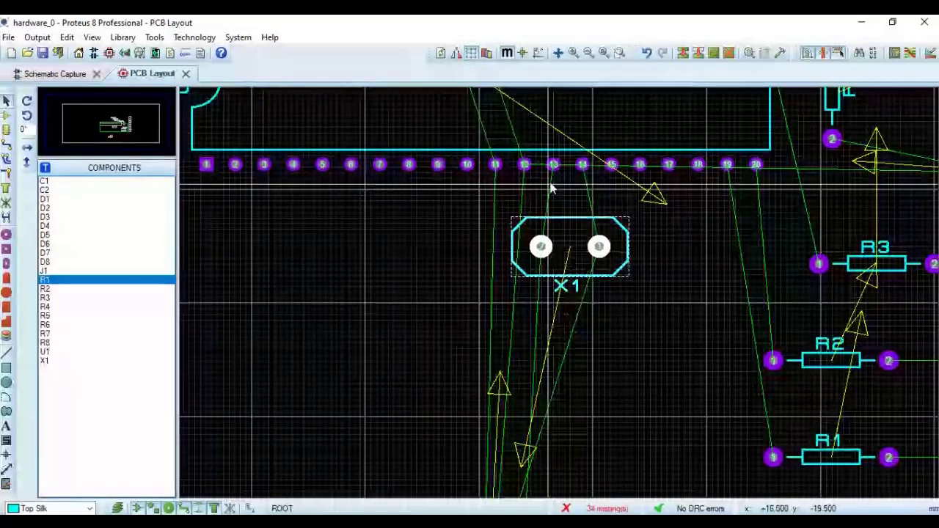
left_click(563, 251)
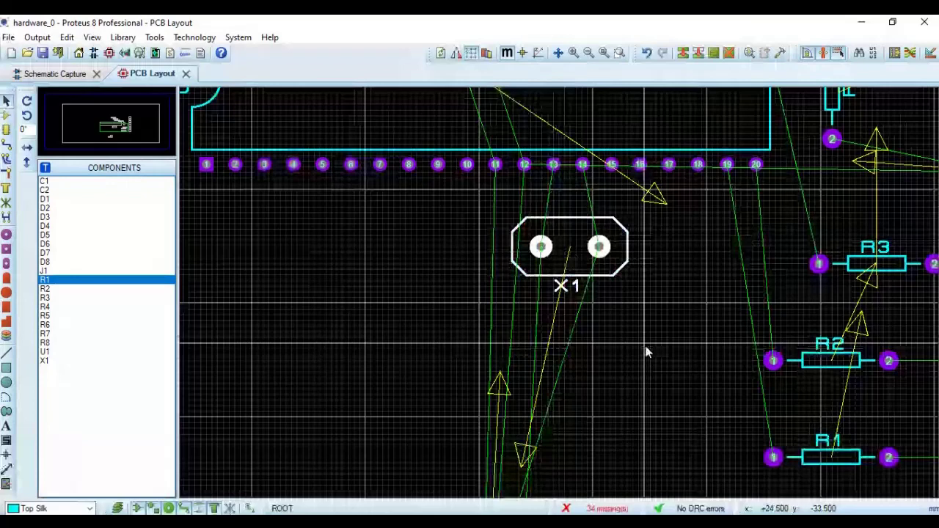
Try crystal X1 rotated 180 degrees, and rotate it back to its previous orientation.
scroll(572, 283, "down", 3)
right_click(587, 278)
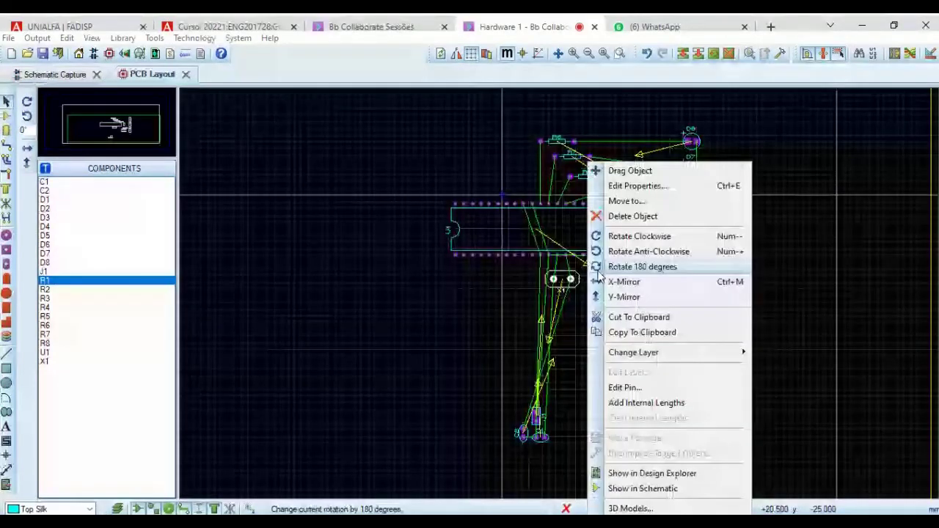
left_click(599, 269)
scroll(543, 220, "up", 2)
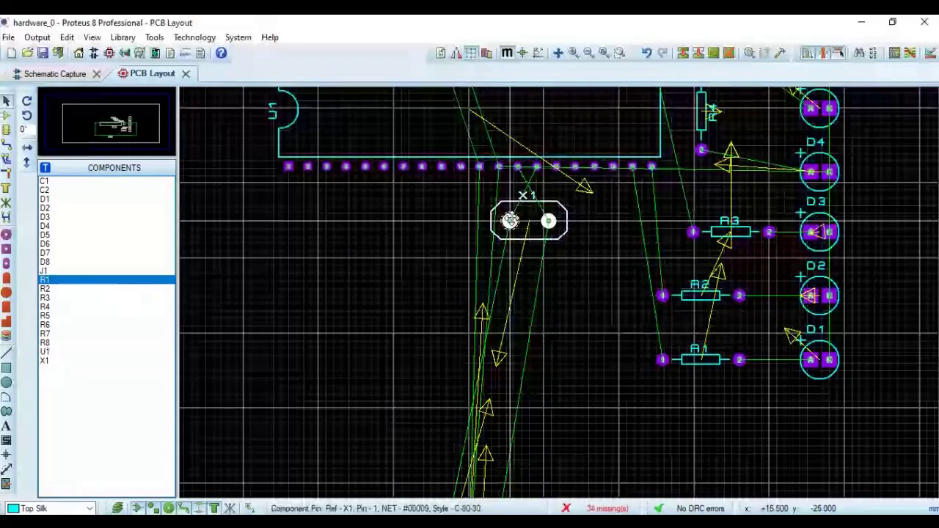
key("KP_Add")
key("KP_Add")
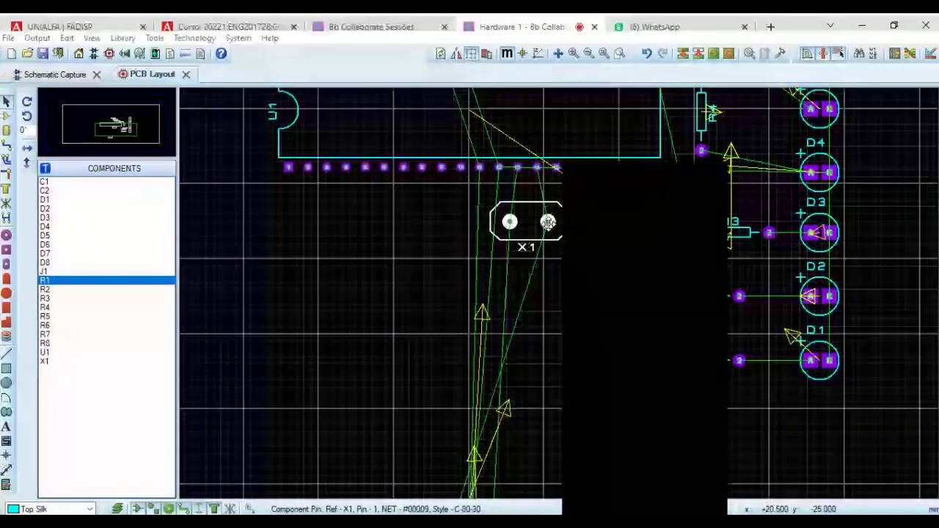
Try rotating crystal X1 180 degrees and X-mirroring it, undo the mirror, and rotate it 180 degrees back.
right_click(550, 228)
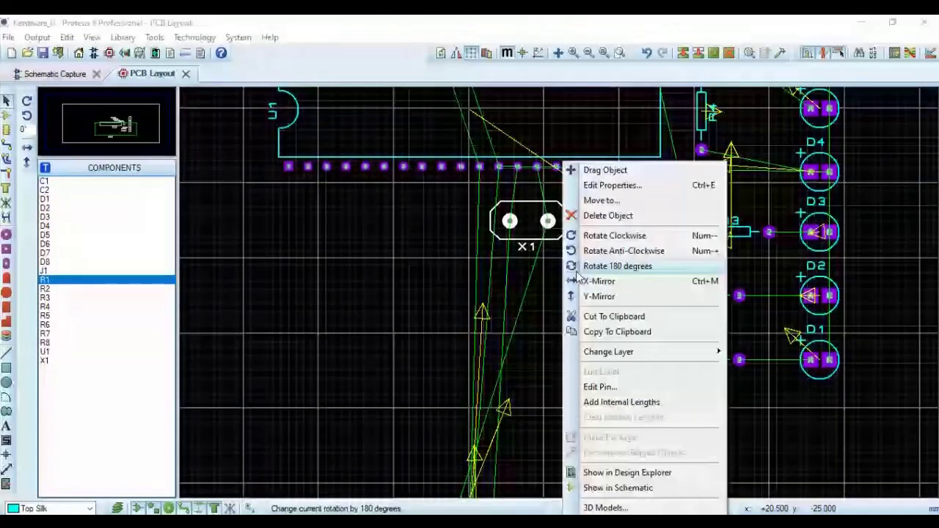
left_click(579, 267)
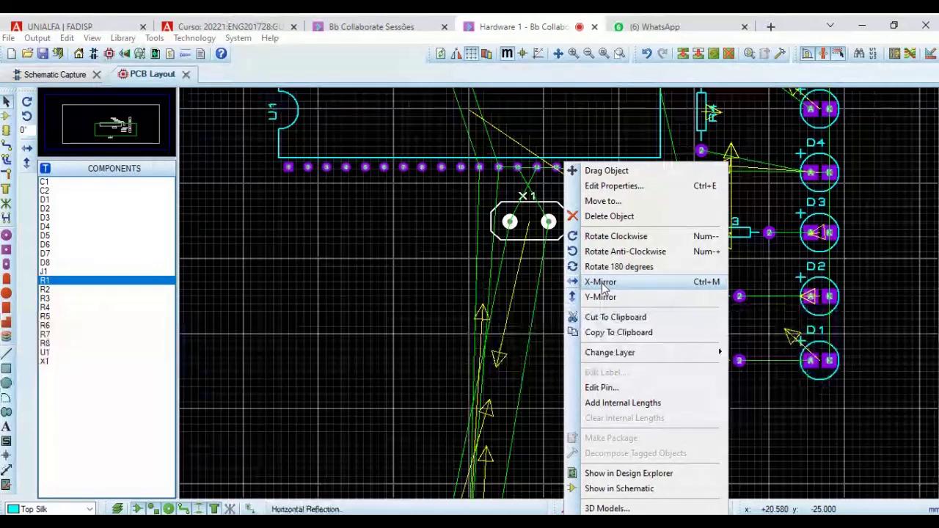
left_click(600, 282)
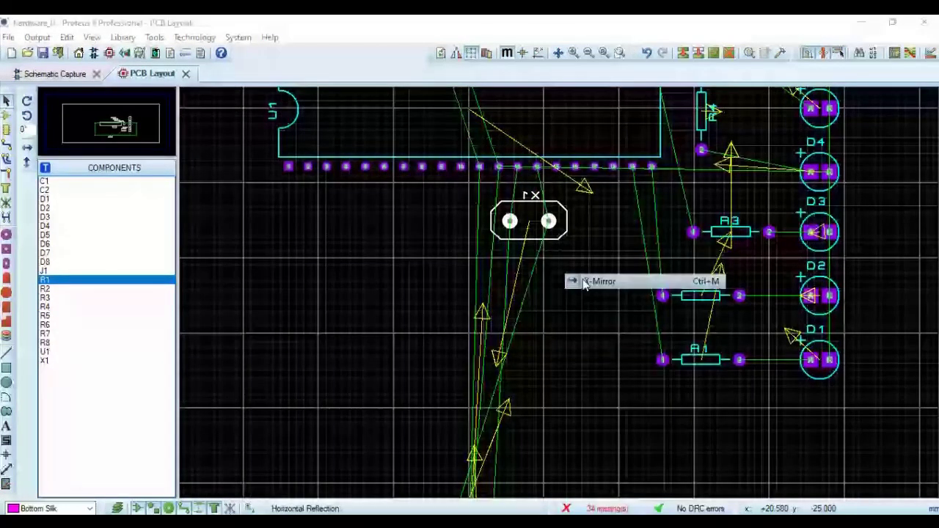
key("ctrl+z")
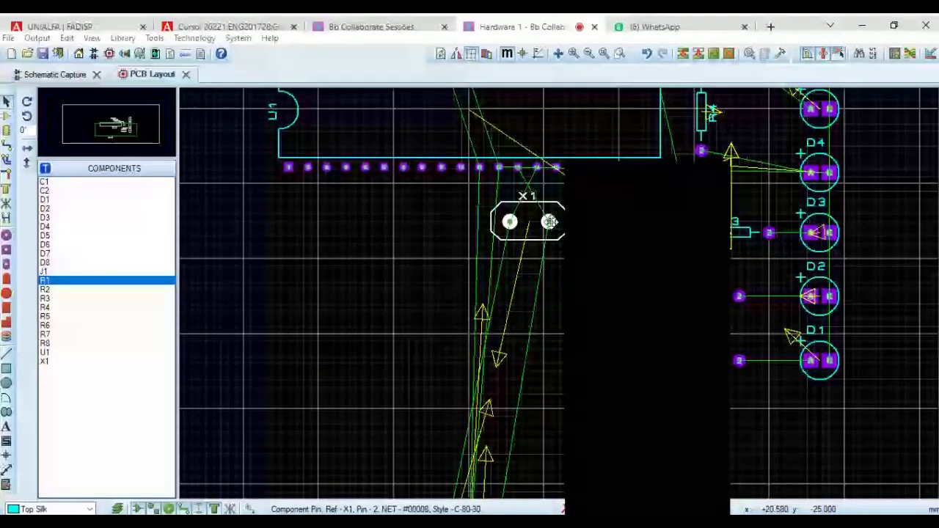
right_click(550, 222)
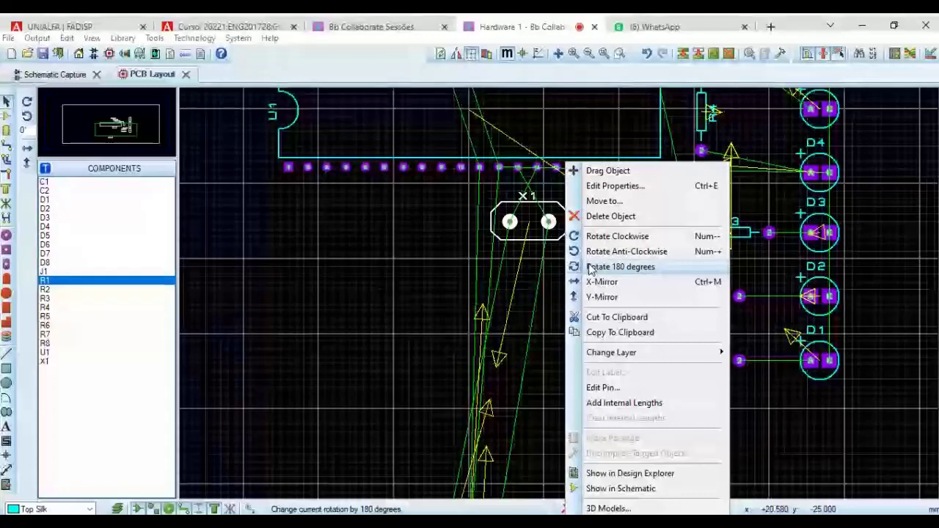
left_click(590, 267)
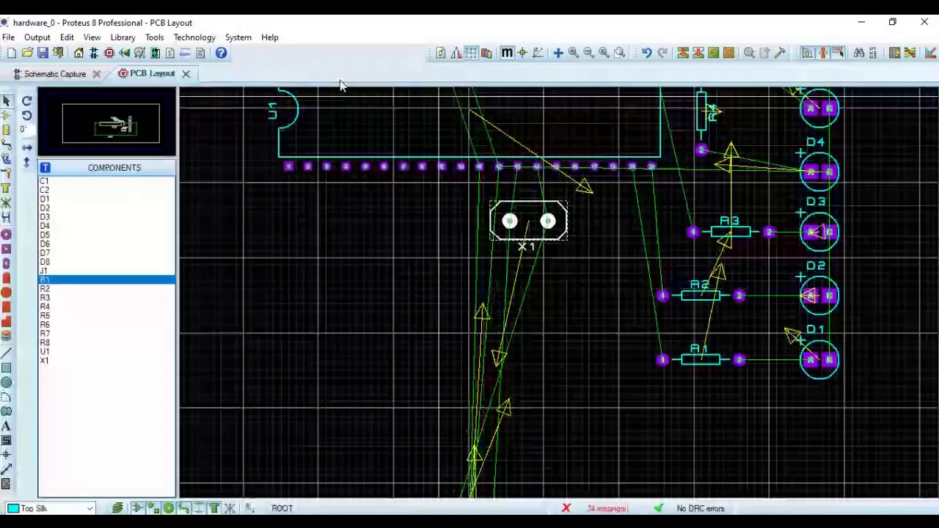
Place capacitors C2 and C1 side by side beneath crystal X1's two pins, rotating C1 anti-clockwise so it stands upright.
scroll(552, 275, "down", 2)
left_click(552, 275)
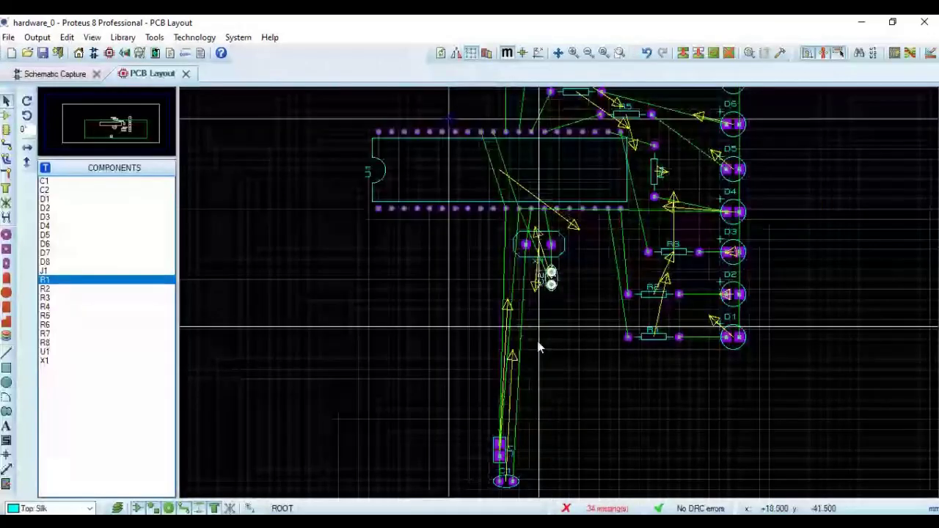
left_click(507, 482)
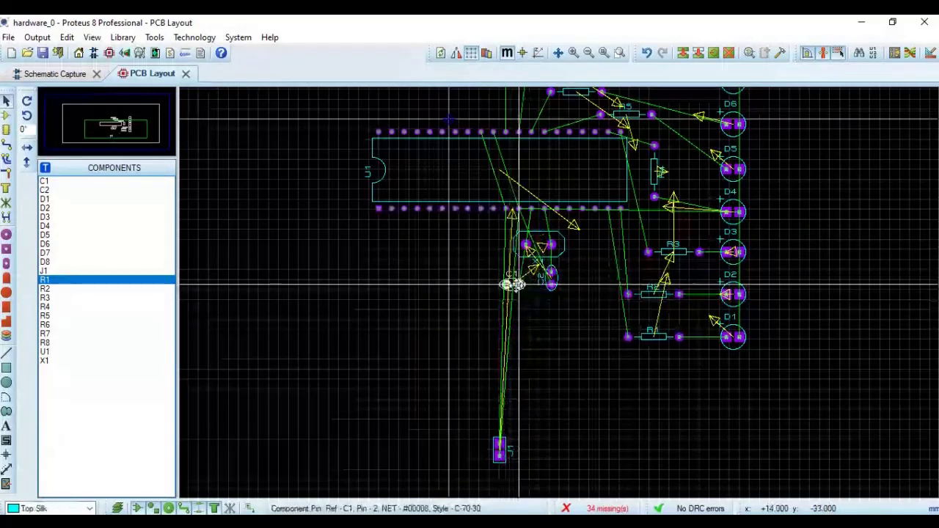
right_click(514, 285)
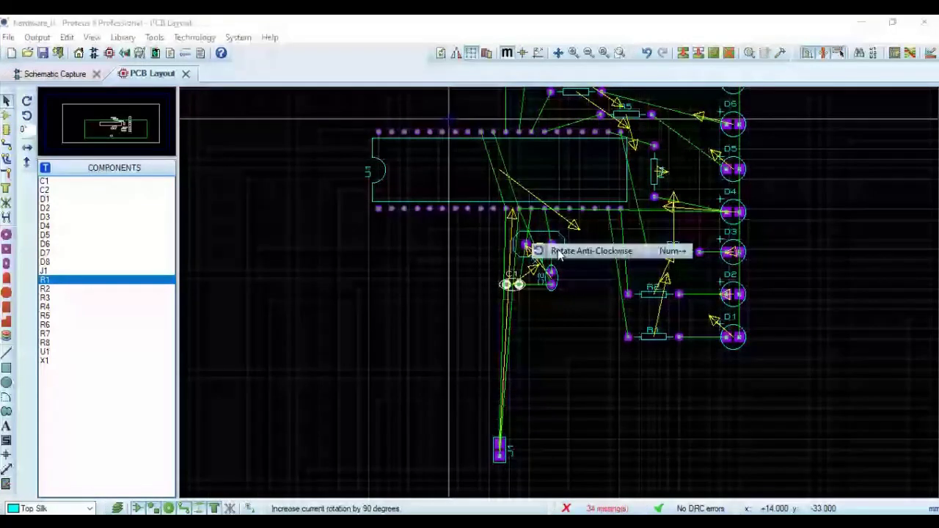
left_click(558, 253)
scroll(525, 284, "up", 1)
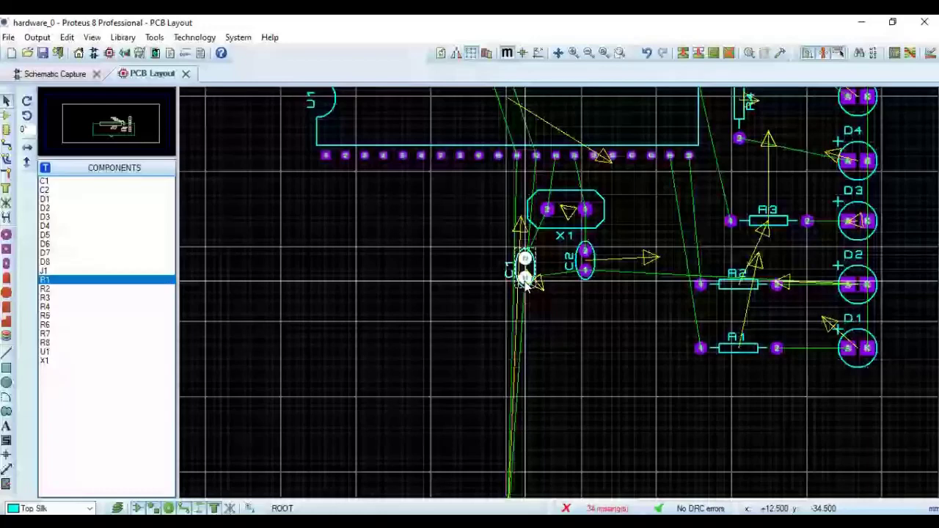
Rotate connector J1 180 degrees and move it beneath the pin 1 end of U1, level with capacitors C1 and C2.
scroll(525, 284, "down", 2)
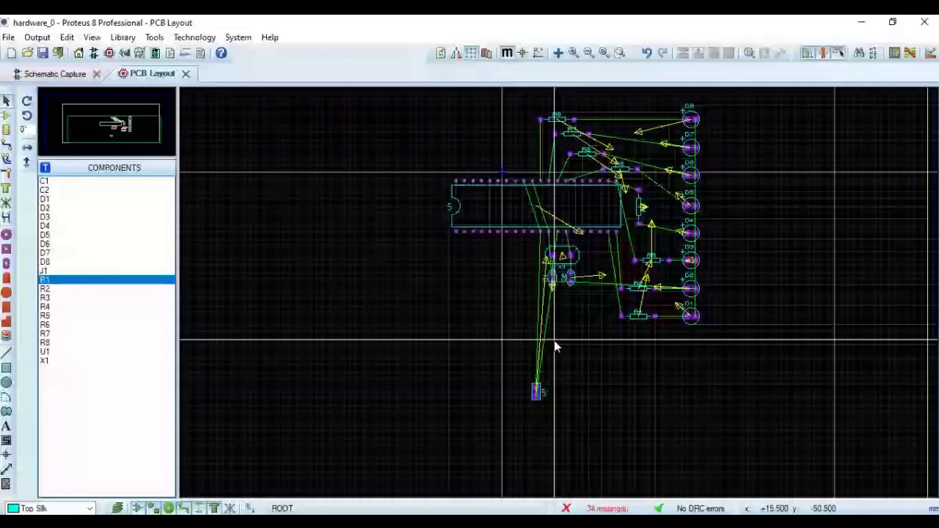
key("F5")
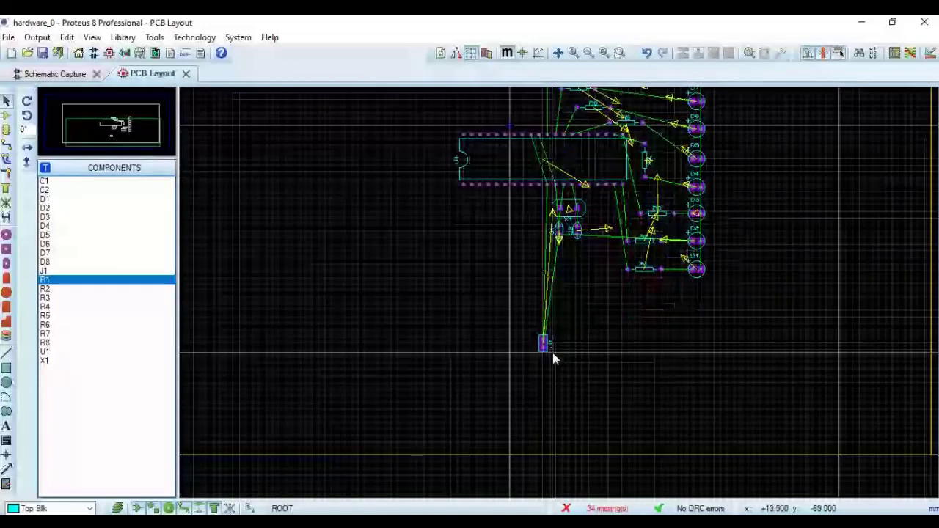
left_click(546, 344)
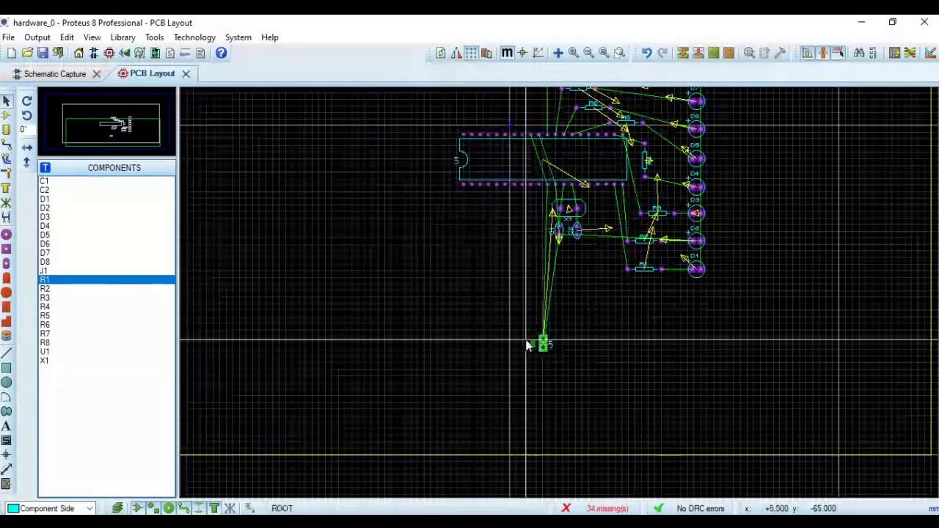
left_click(526, 345)
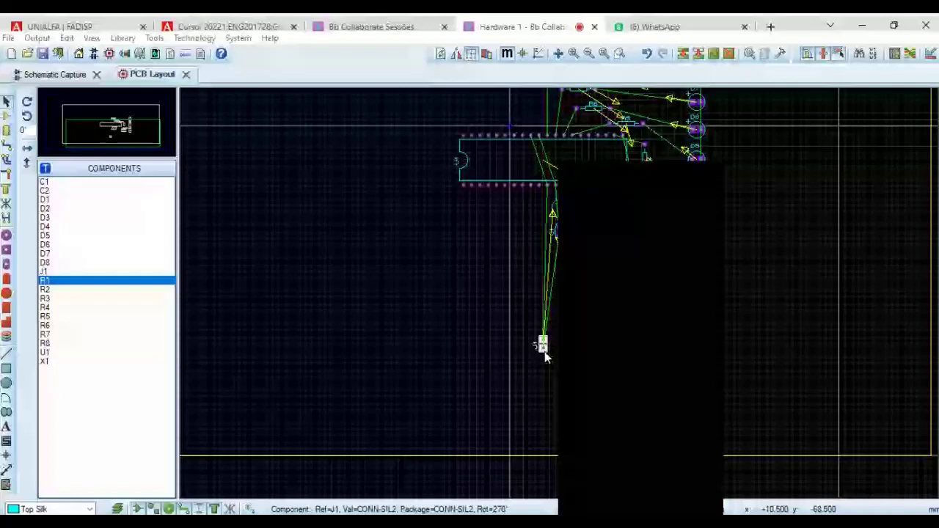
right_click(545, 352)
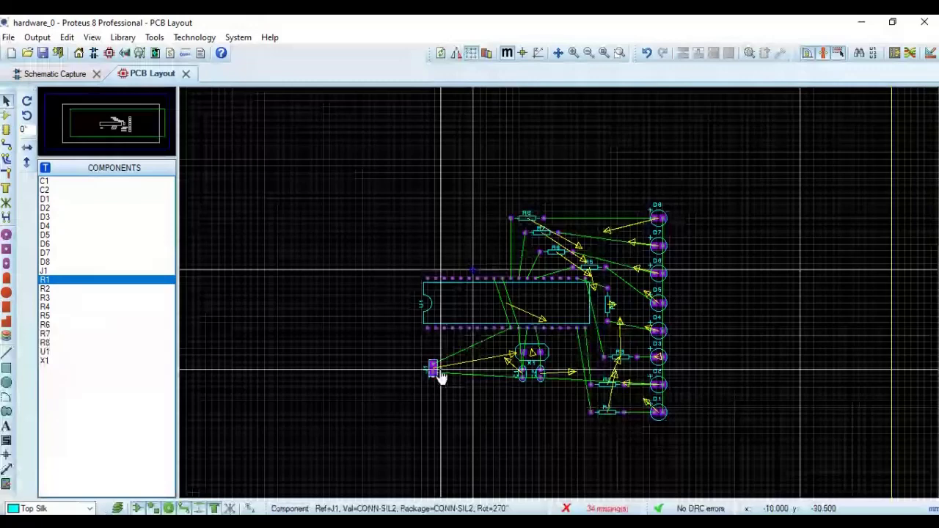
Configure the POWER net class in the Design Rule Manager with trace style T30 and via style V30.
left_click(931, 54)
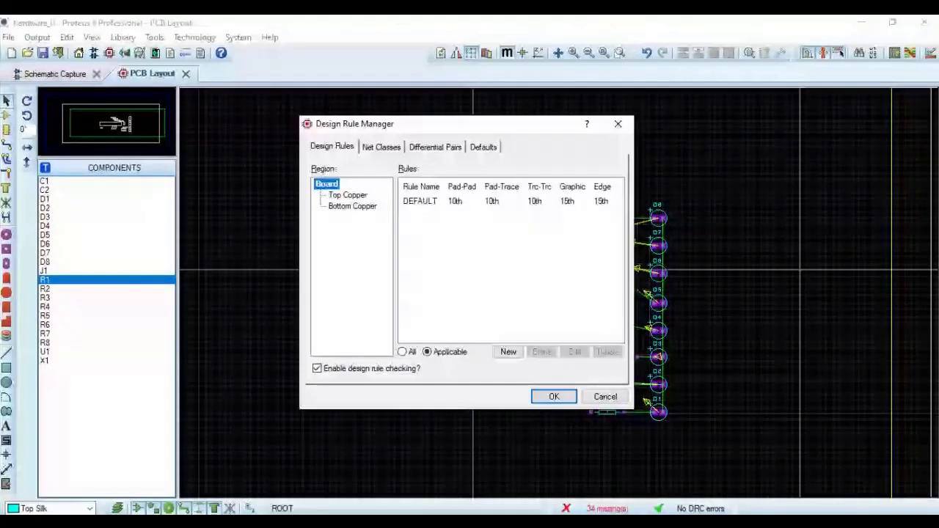
key("ctrl+Tab")
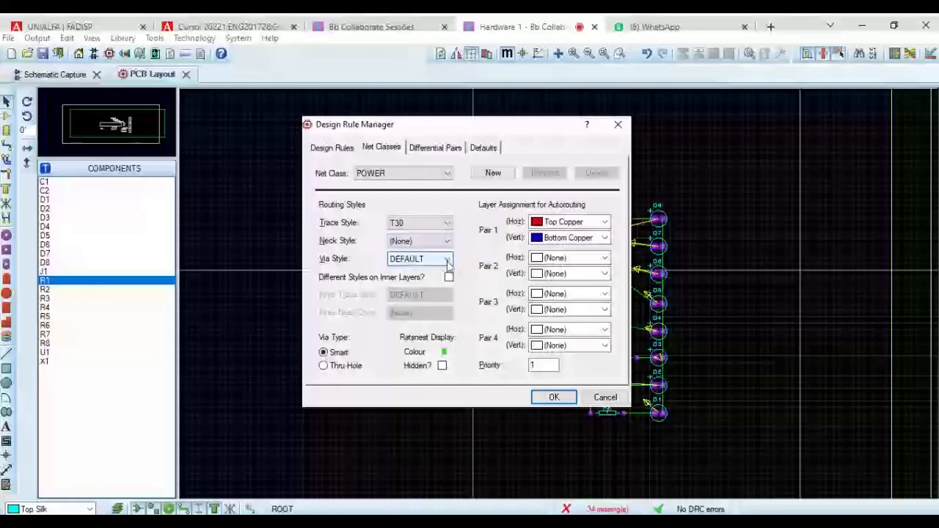
left_click(447, 261)
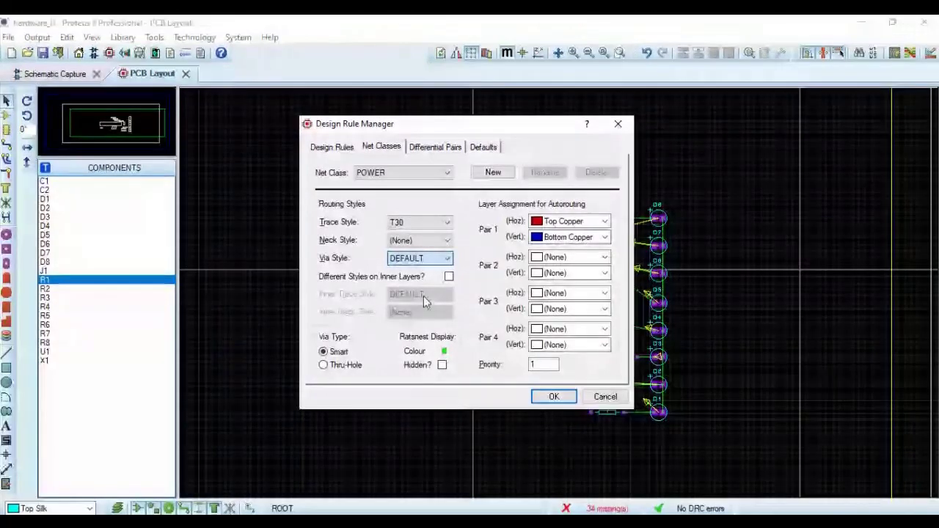
scroll(446, 262, "down", 1)
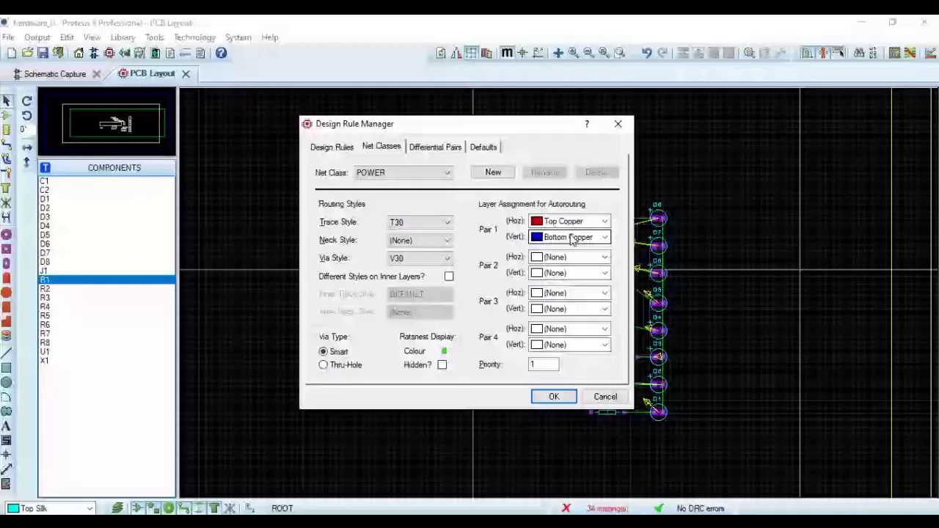
Configure the SIGNAL net class with trace style T20 and via style V20, and accept the design rules.
left_click(444, 172)
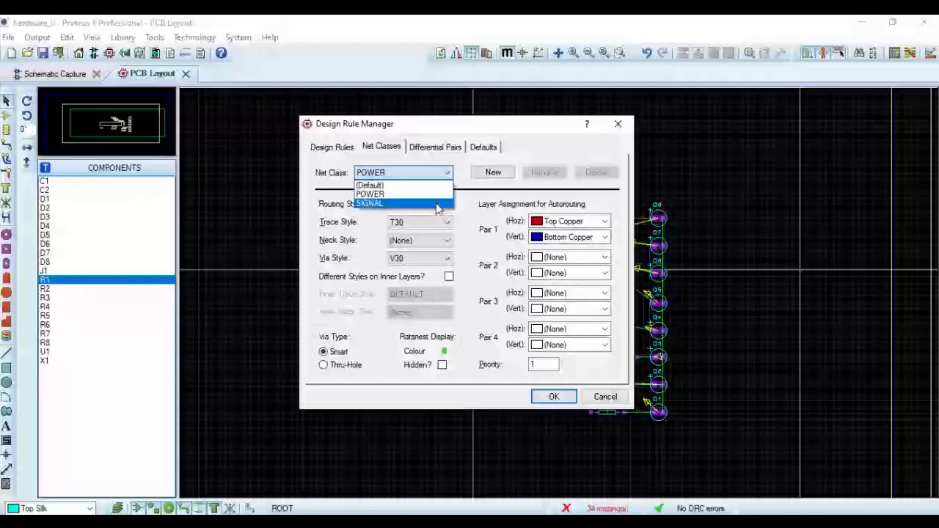
left_click(438, 204)
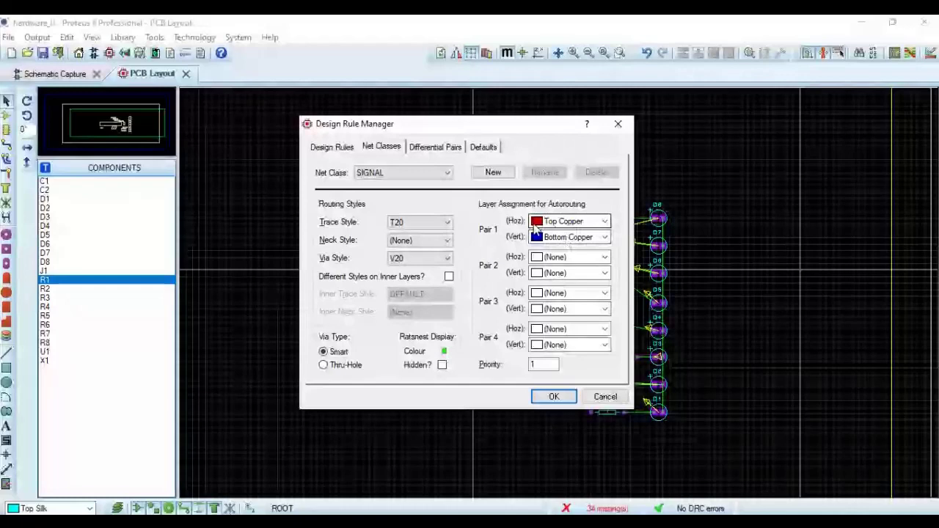
left_click(554, 397)
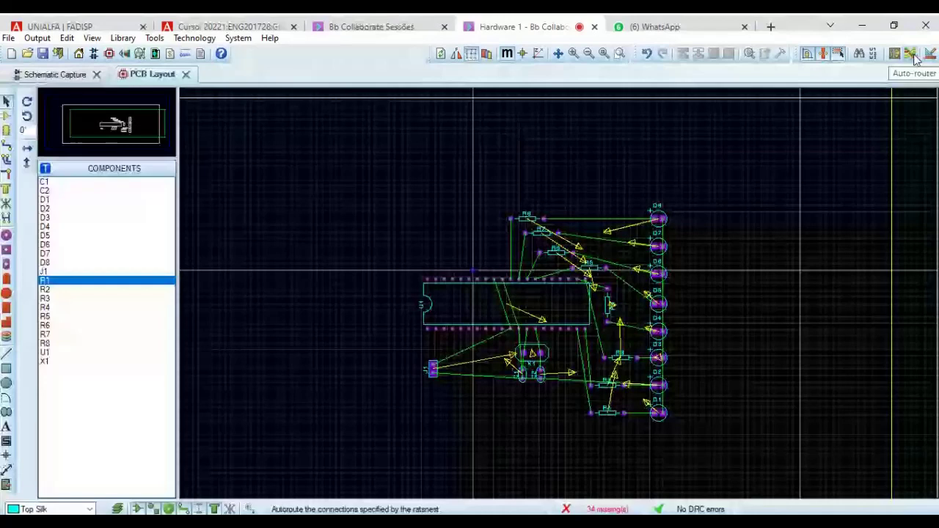
Auto-route all of the board's connections from the ratsnest.
left_click(910, 54)
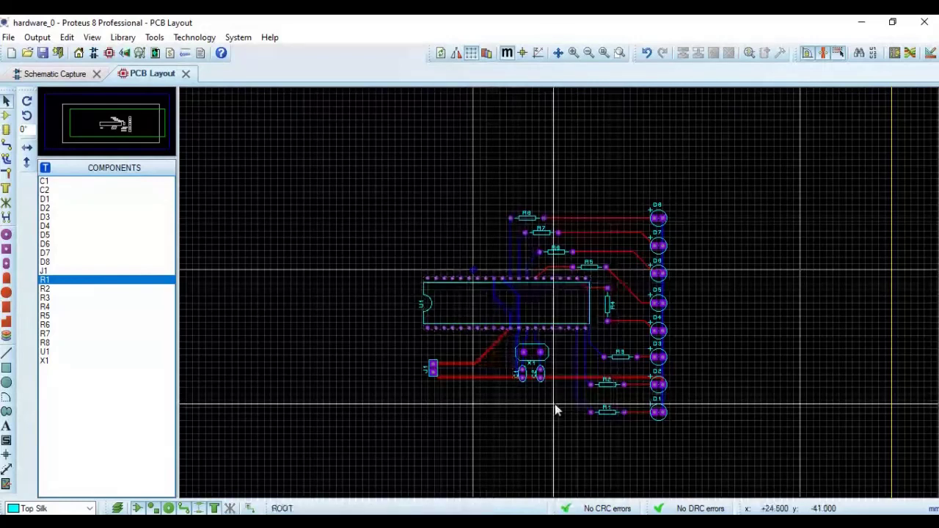
middle_click_drag(555, 409, 558, 388)
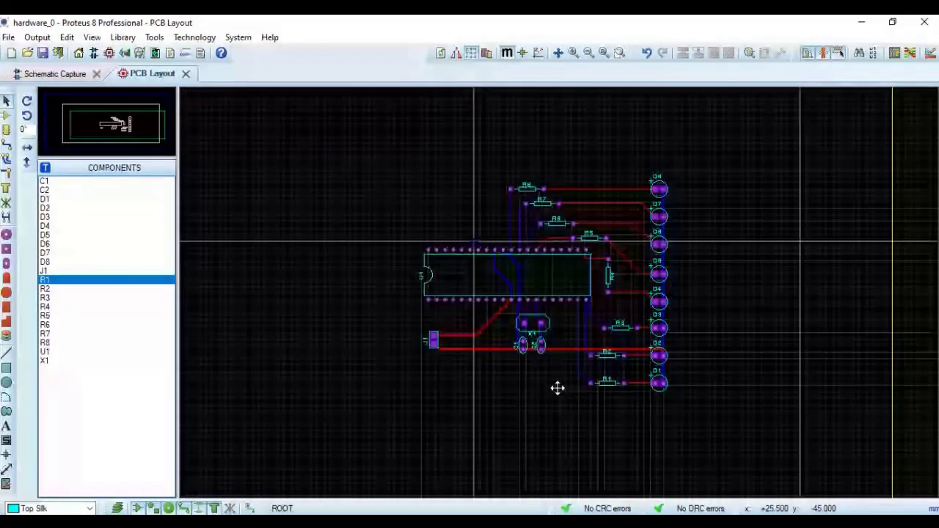
Narrow the board edge rectangle on both sides so it closely encloses the layout from J1 to the LED column.
scroll(558, 388, "down", 2)
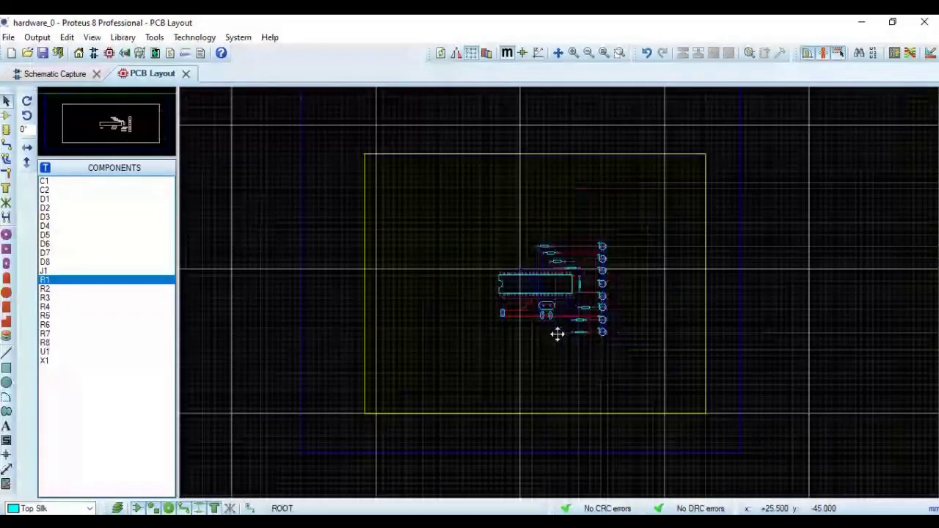
middle_click_drag(558, 335, 560, 370)
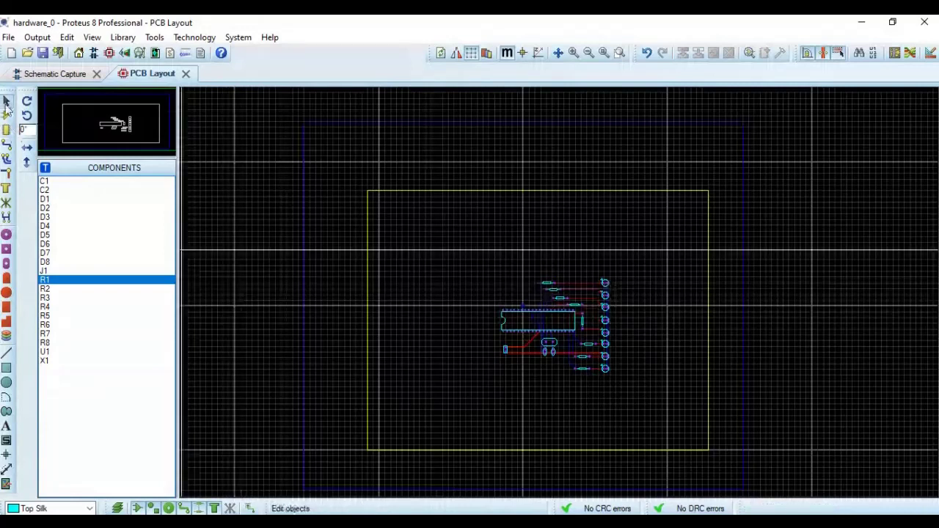
left_click(368, 341)
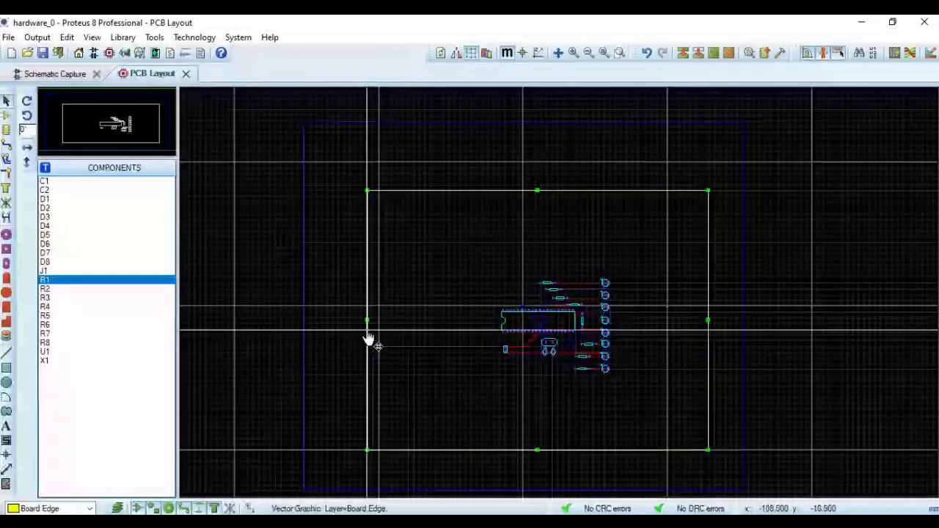
left_click(387, 325)
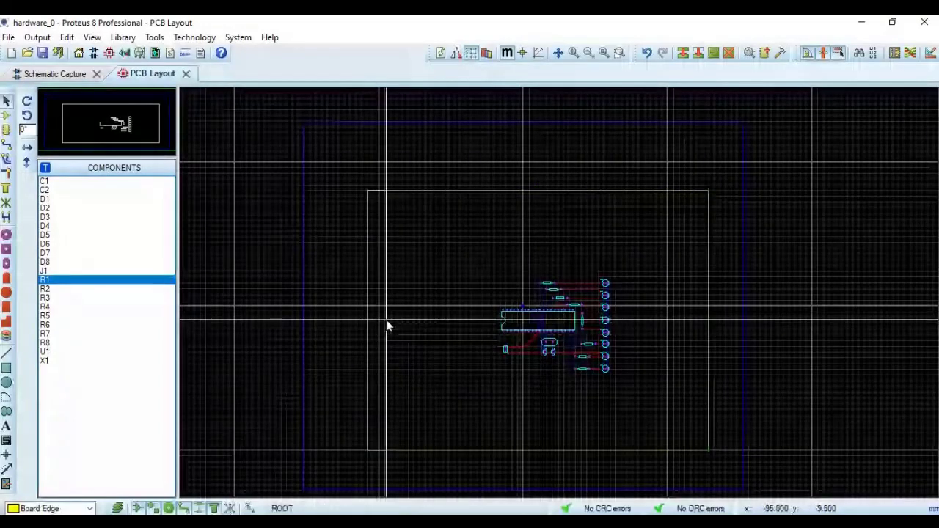
left_click_drag(463, 321, 489, 319)
left_click_drag(646, 333, 623, 320)
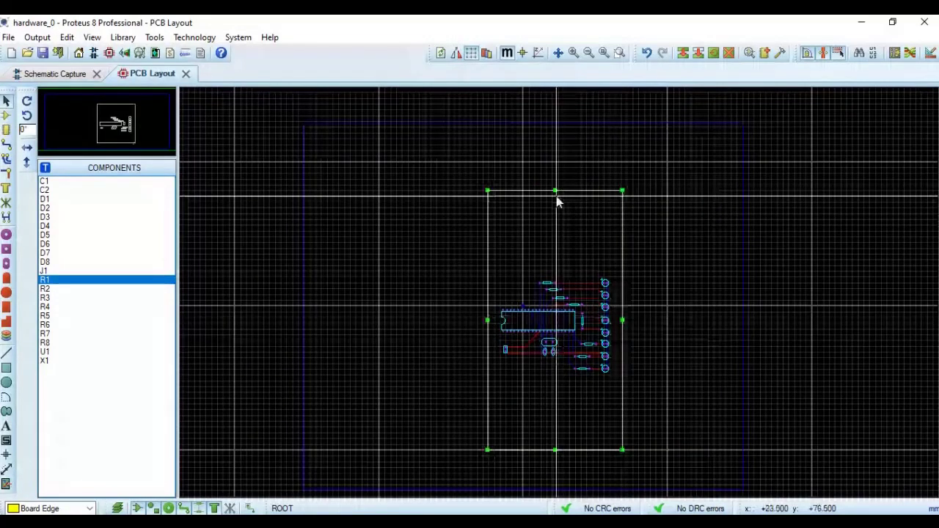
Reduce the board edge rectangle's height so it runs just above D8 and just below D1.
left_click_drag(555, 191, 563, 273)
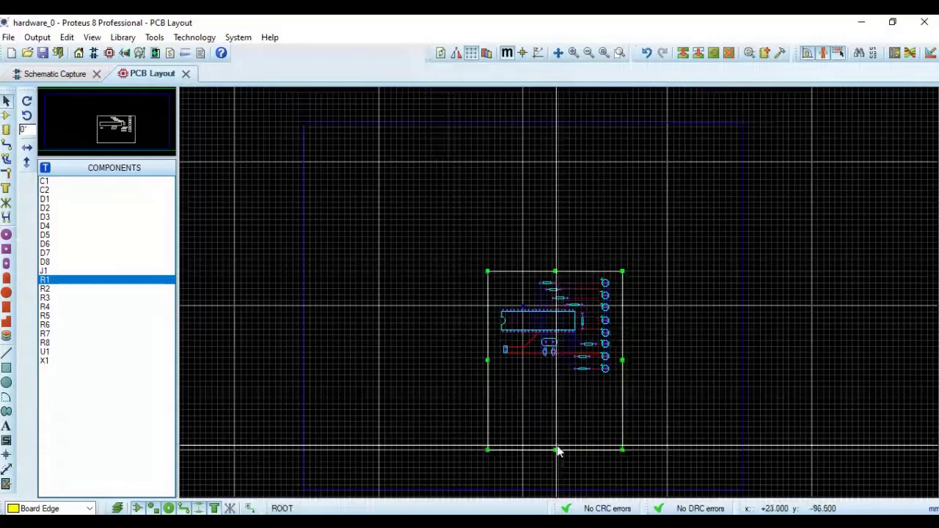
left_click_drag(556, 450, 559, 382)
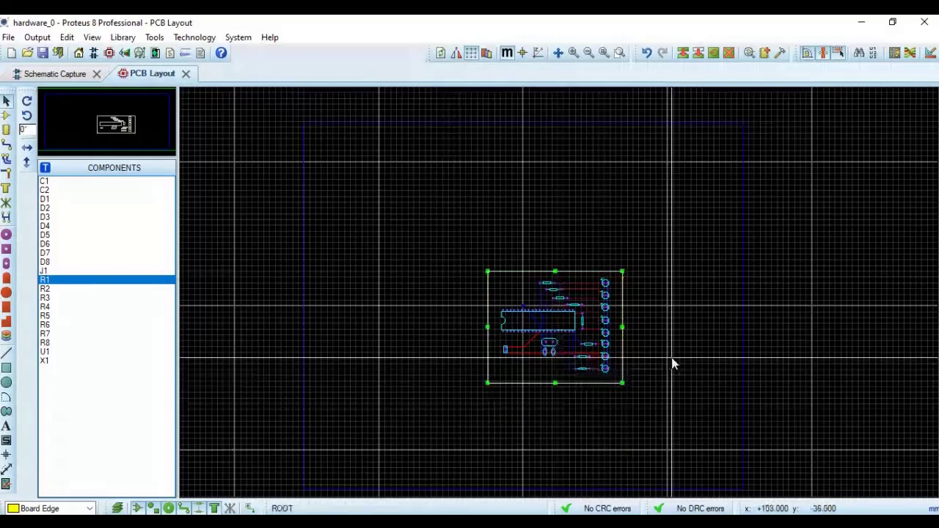
left_click(671, 358)
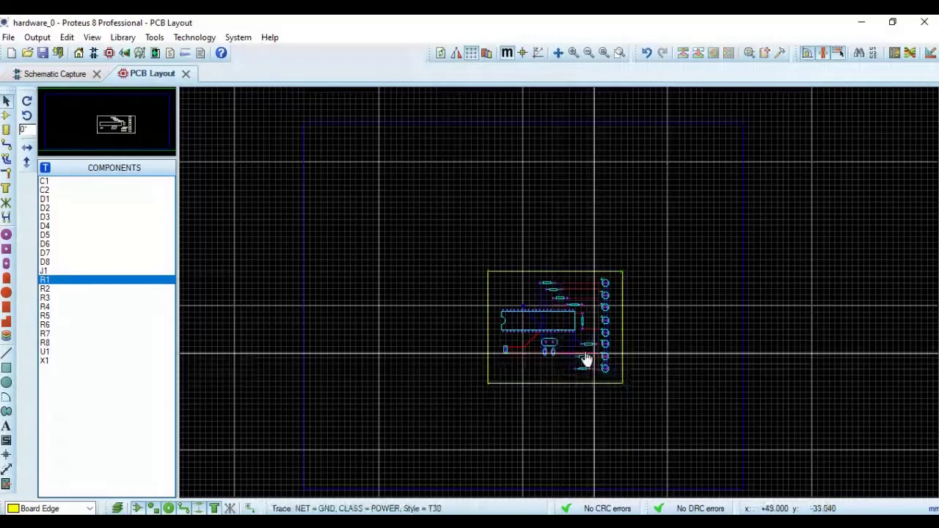
scroll(536, 323, "up", 1)
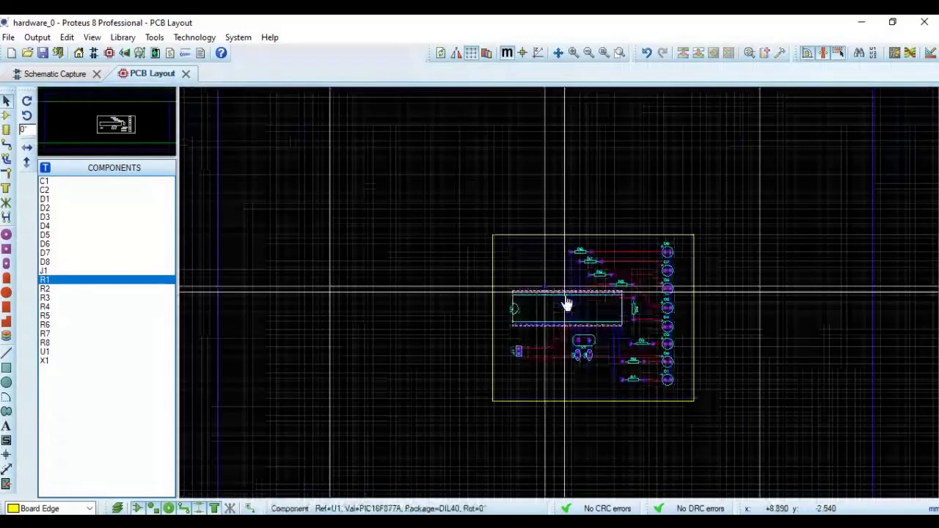
scroll(567, 303, "up", 1)
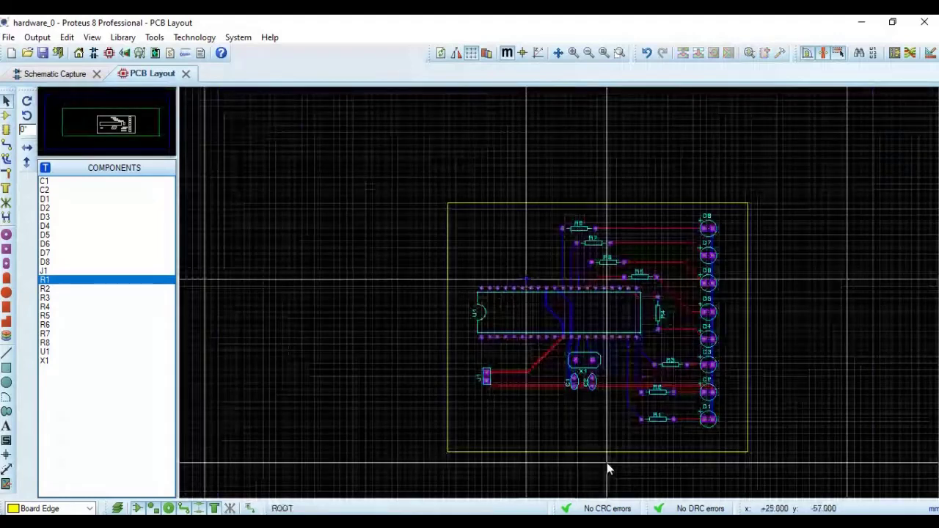